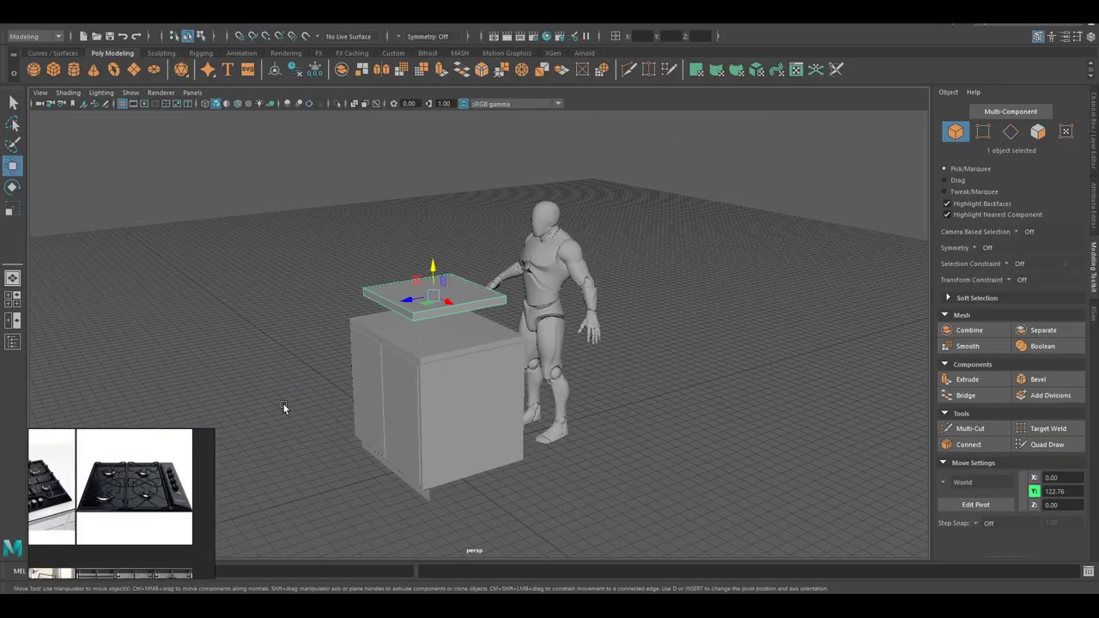
# Step: Frame and orbit the top slab, then return to whole-object selection
pyautogui.press('f')
pyautogui.moveTo(428, 316)
pyautogui.keyDown('alt'); pyautogui.mouseDown()
pyautogui.moveTo(436, 293)
pyautogui.moveTo(432, 330)
pyautogui.moveTo(483, 417)
pyautogui.moveTo(437, 332)
pyautogui.moveTo(435, 314)
pyautogui.moveTo(461, 307)
pyautogui.mouseUp(); pyautogui.keyUp('alt')
pyautogui.press('F8')
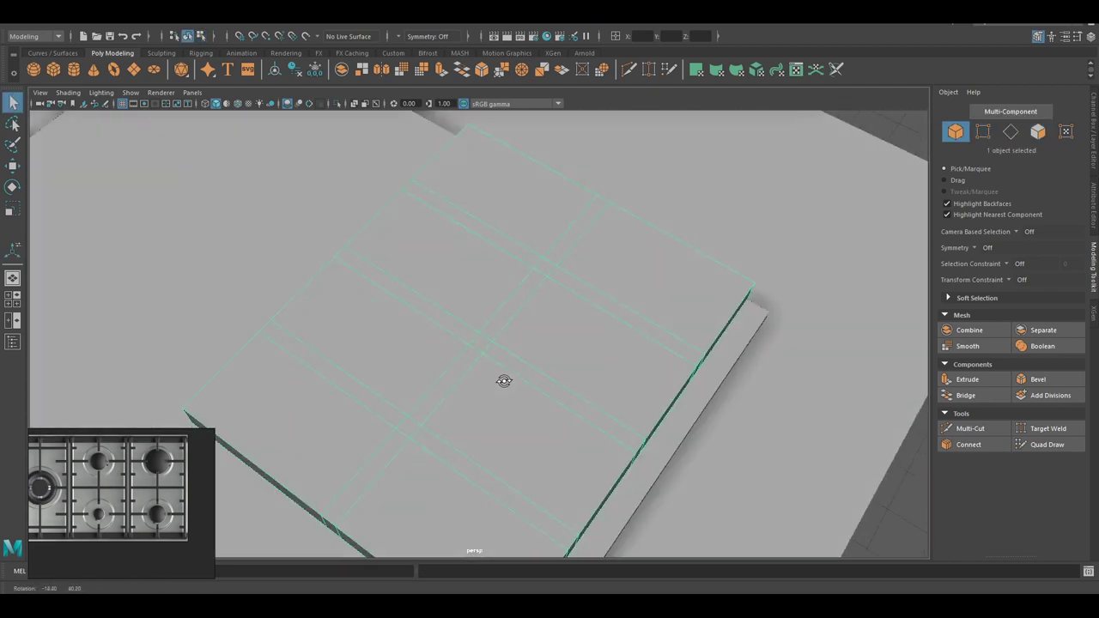
# Step: Orbit around the slab and switch to face selection to work on its panels
pyautogui.keyDown('alt'); pyautogui.moveTo(504, 381); pyautogui.dragTo(489, 366); pyautogui.keyUp('alt')
pyautogui.press('F11')
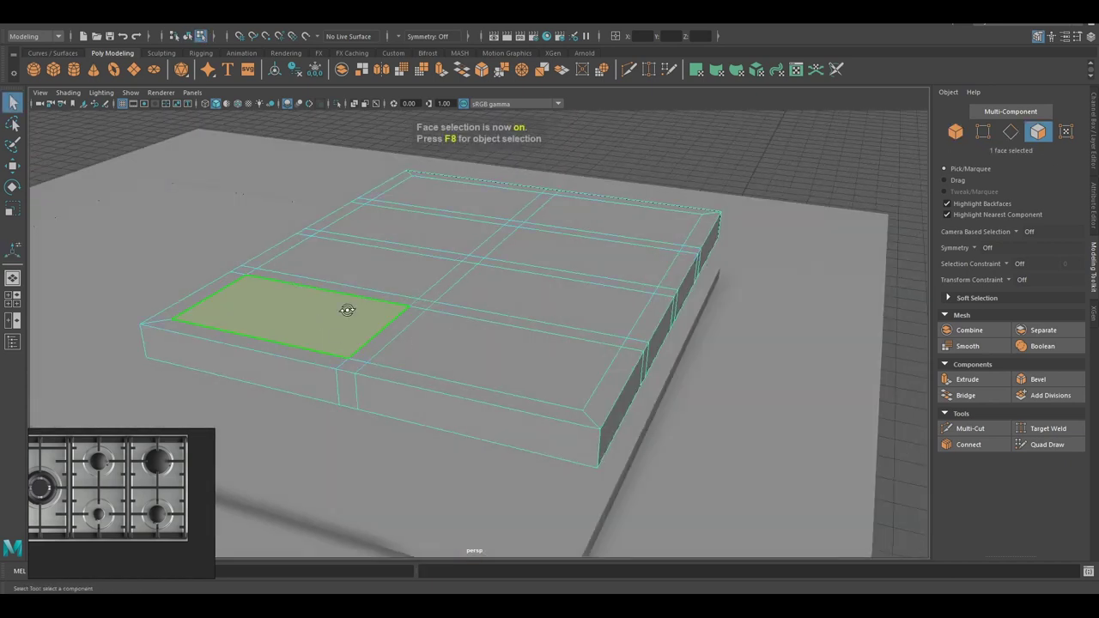
pyautogui.moveTo(327, 291); pyautogui.dragTo(328, 329, button='right')
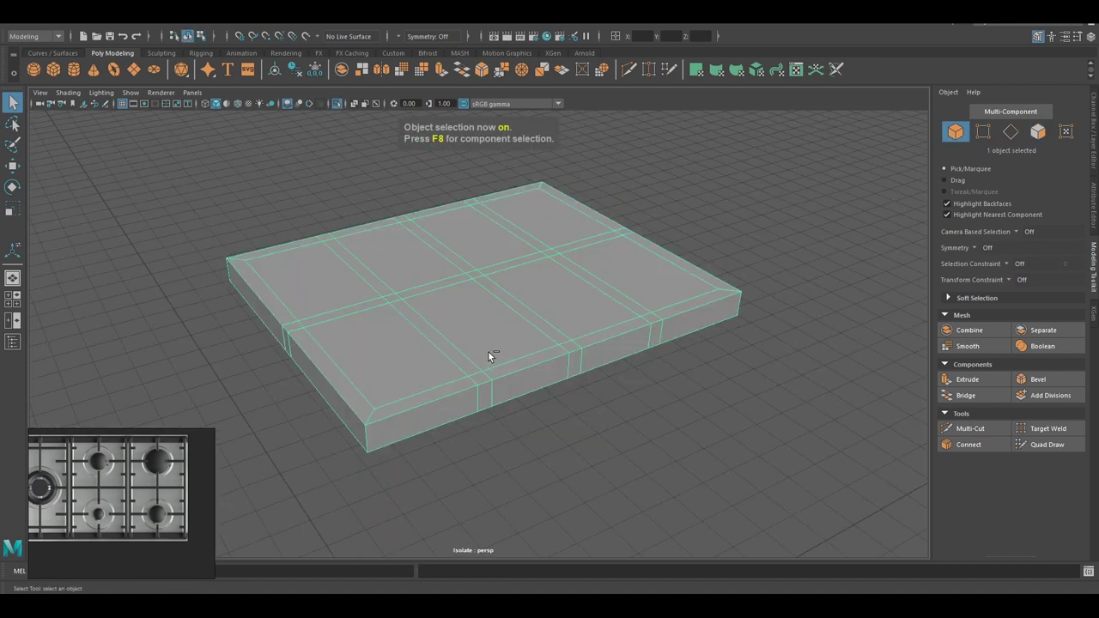
pyautogui.moveTo(376, 291); pyautogui.dragTo(383, 293, button='right')
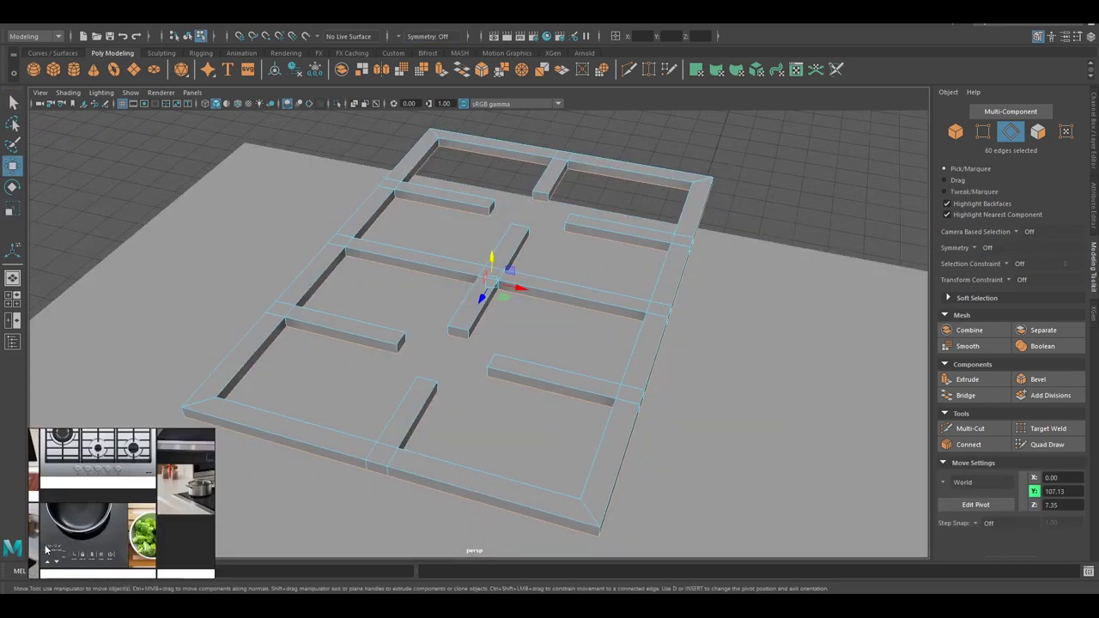
# Step: Enlarge the stove reference image, then isolate the grate and select it for scaling
pyautogui.doubleClick(140, 498)
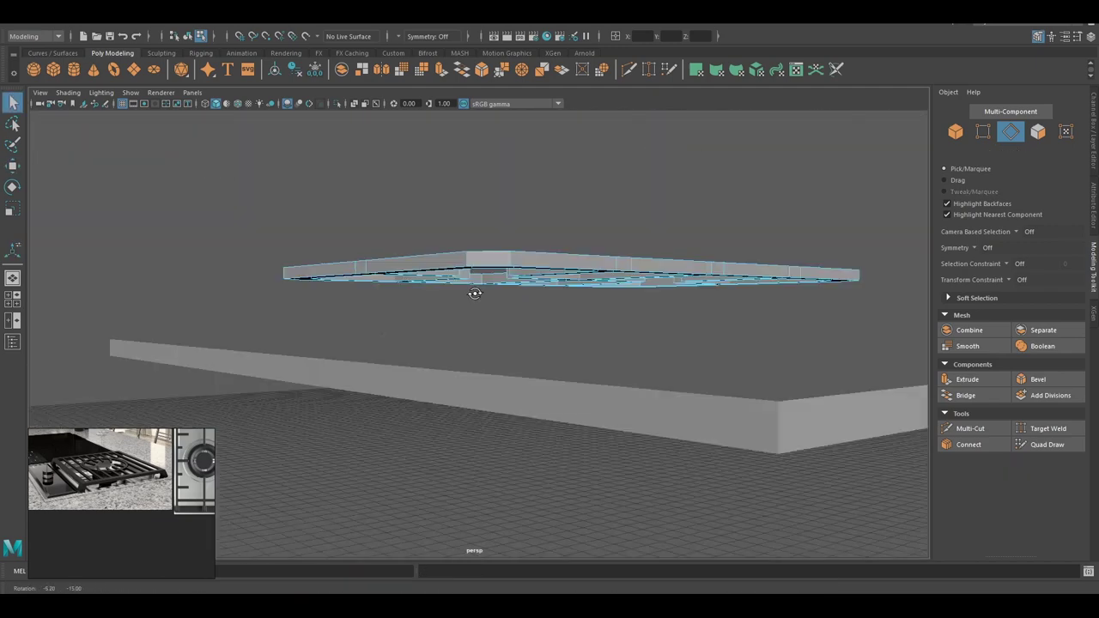
pyautogui.keyDown('alt'); pyautogui.moveTo(474, 289); pyautogui.dragTo(544, 287); pyautogui.keyUp('alt')
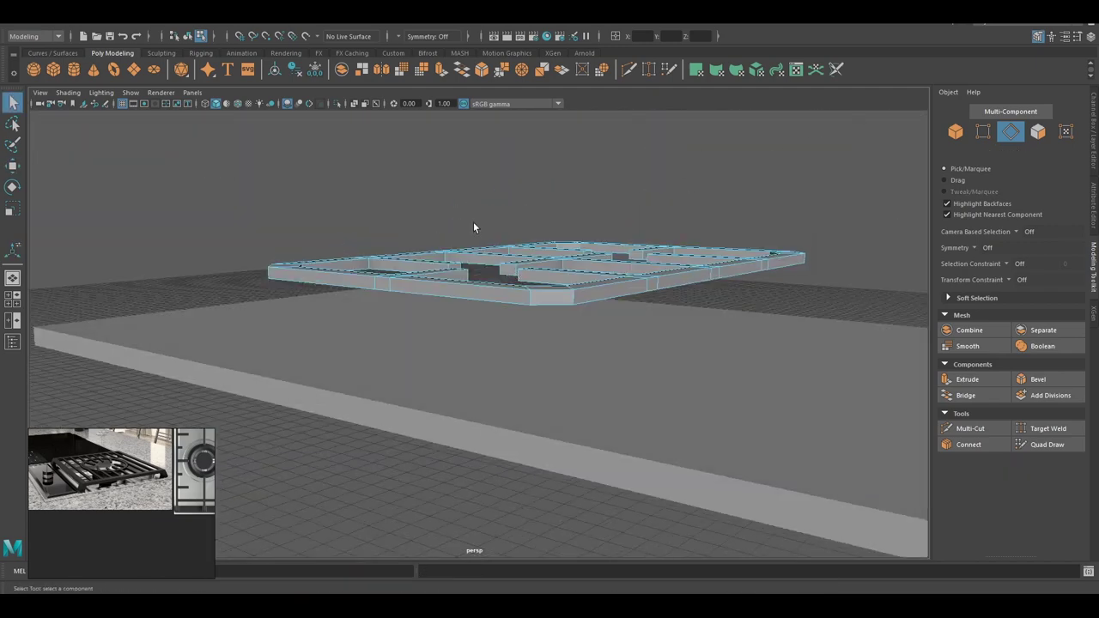
pyautogui.hotkey('ctrl', '1')
pyautogui.press('F8')
pyautogui.keyDown('alt'); pyautogui.moveTo(584, 335); pyautogui.dragTo(581, 427); pyautogui.keyUp('alt')
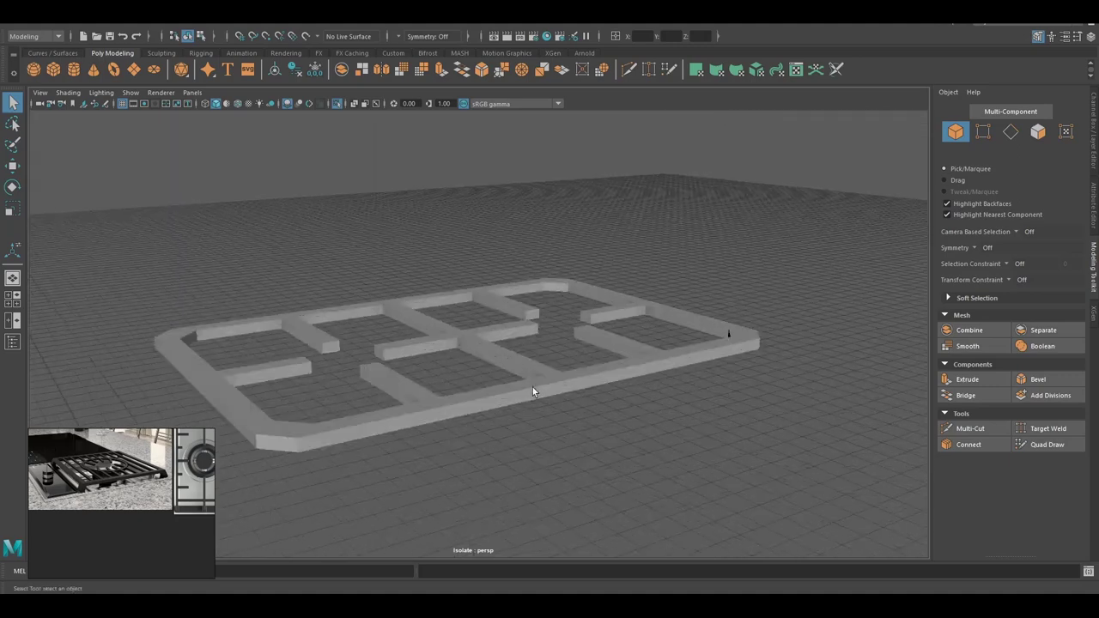
pyautogui.click(462, 335)
pyautogui.press('r')
# Step: Pick edges at a grate corner on the underside and bridge them with a face
pyautogui.keyDown('alt'); pyautogui.moveTo(457, 342); pyautogui.dragTo(554, 205); pyautogui.keyUp('alt')
pyautogui.press('F10')
pyautogui.press('q')
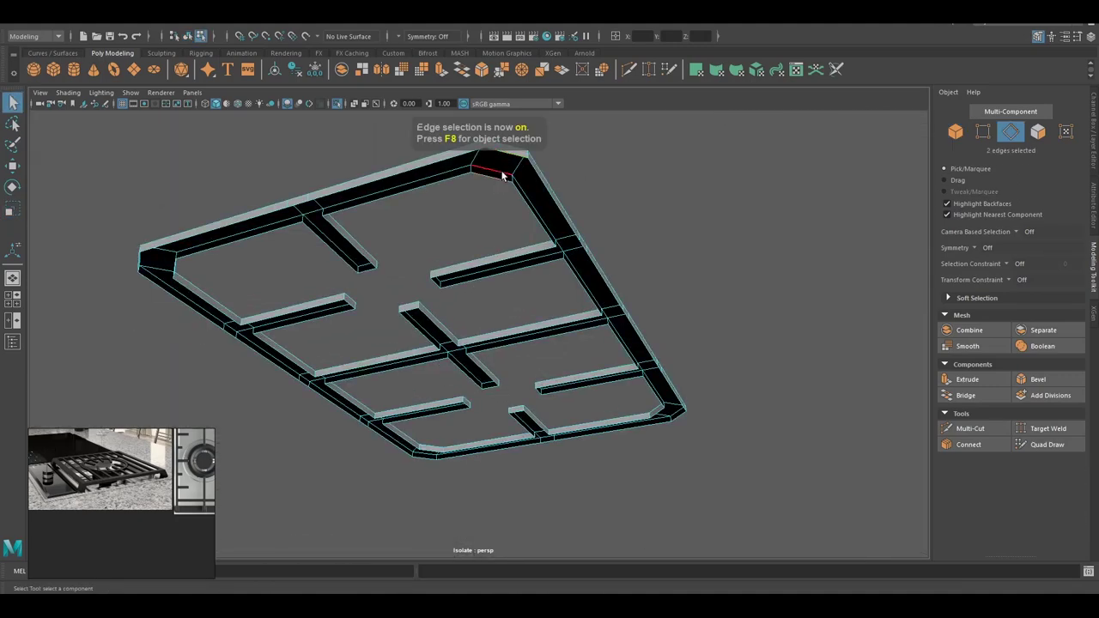
pyautogui.click(496, 178)
pyautogui.keyDown('alt'); pyautogui.moveTo(496, 179); pyautogui.dragTo(495, 240); pyautogui.keyUp('alt')
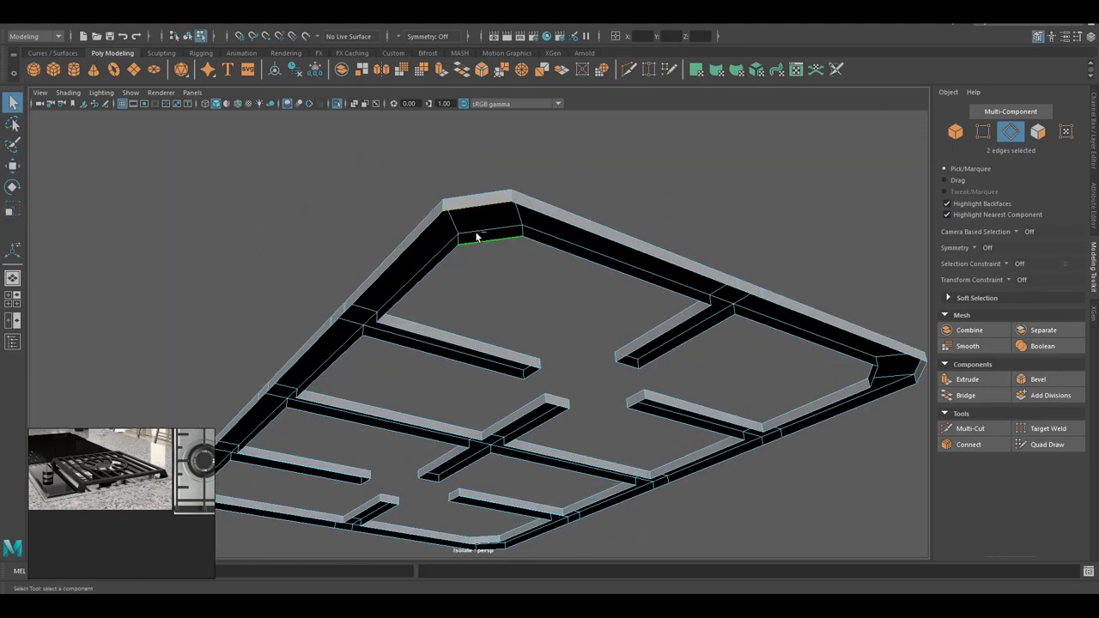
pyautogui.keyDown('shift'); pyautogui.moveTo(495, 240); pyautogui.dragTo(292, 144, button='right'); pyautogui.keyUp('shift')
pyautogui.keyDown('alt'); pyautogui.moveTo(292, 144); pyautogui.dragTo(513, 150); pyautogui.keyUp('alt')
pyautogui.moveTo(498, 249)
pyautogui.keyDown('alt'); pyautogui.mouseDown()
pyautogui.moveTo(594, 300)
pyautogui.moveTo(424, 214)
pyautogui.moveTo(402, 439)
pyautogui.moveTo(580, 234)
pyautogui.moveTo(531, 317)
pyautogui.mouseUp(); pyautogui.keyUp('alt')
# Step: Move and scale the corner faces, then bring the plate back into view
pyautogui.press('w')
pyautogui.press('r')
pyautogui.hotkey('ctrl', '1')
pyautogui.moveTo(665, 320)
pyautogui.keyDown('alt'); pyautogui.mouseDown()
pyautogui.moveTo(633, 349)
pyautogui.moveTo(579, 283)
pyautogui.moveTo(621, 326)
pyautogui.moveTo(503, 347)
pyautogui.moveTo(557, 328)
pyautogui.moveTo(501, 279)
pyautogui.moveTo(354, 226)
pyautogui.mouseUp(); pyautogui.keyUp('alt')
pyautogui.press('w')
pyautogui.press('F8')
pyautogui.hotkey('ctrl', 'z')
pyautogui.press('q')
pyautogui.press('w')
pyautogui.press('Escape')
# Step: Adjust the grate's corner faces from tilted, top and side views, then show the plate again
pyautogui.moveTo(364, 400)
pyautogui.keyDown('alt'); pyautogui.mouseDown()
pyautogui.moveTo(364, 381)
pyautogui.moveTo(565, 224)
pyautogui.mouseUp(); pyautogui.keyUp('alt')
pyautogui.press('q')
pyautogui.press('w')
pyautogui.rightClick(565, 223)
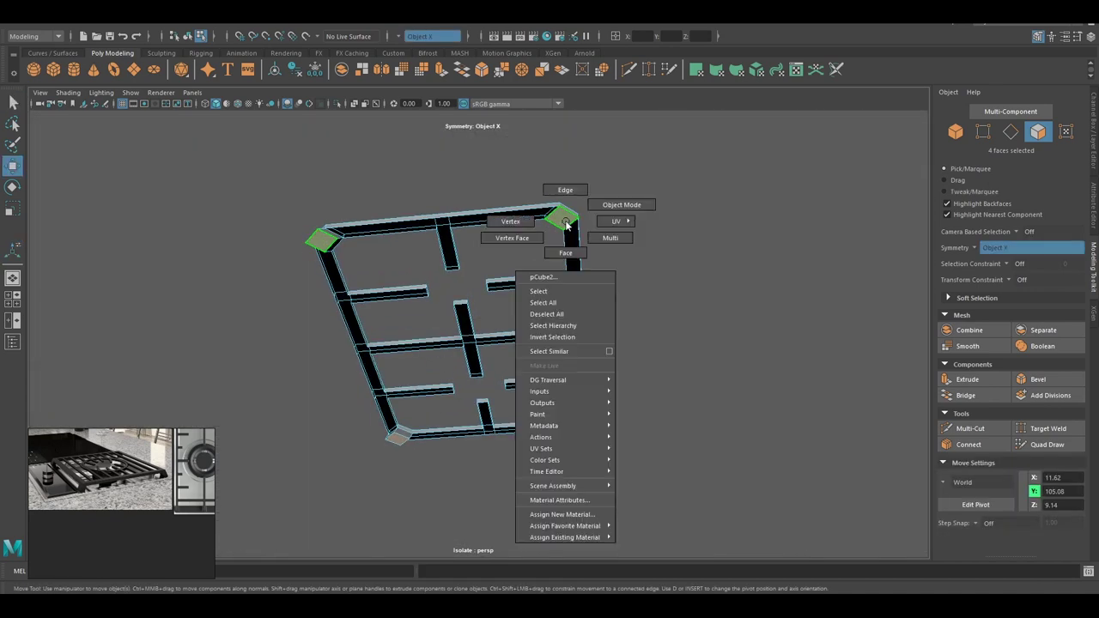
pyautogui.moveTo(574, 307)
pyautogui.keyDown('alt'); pyautogui.mouseDown()
pyautogui.moveTo(402, 370)
pyautogui.moveTo(454, 417)
pyautogui.moveTo(319, 361)
pyautogui.moveTo(353, 381)
pyautogui.mouseUp(); pyautogui.keyUp('alt')
pyautogui.moveTo(491, 363)
pyautogui.keyDown('alt'); pyautogui.mouseDown()
pyautogui.moveTo(436, 338)
pyautogui.moveTo(449, 289)
pyautogui.moveTo(541, 288)
pyautogui.moveTo(494, 311)
pyautogui.moveTo(552, 274)
pyautogui.moveTo(564, 338)
pyautogui.moveTo(515, 340)
pyautogui.moveTo(638, 293)
pyautogui.mouseUp(); pyautogui.keyUp('alt')
pyautogui.press('q')
pyautogui.press('w')
pyautogui.press('F8')
pyautogui.hotkey('ctrl', '1')
# Step: Duplicate the grate beside the original and pull back to see both grates
pyautogui.press('q')
pyautogui.click(419, 156)
pyautogui.moveTo(418, 155)
pyautogui.keyDown('alt'); pyautogui.mouseDown()
pyautogui.moveTo(471, 286)
pyautogui.moveTo(566, 382)
pyautogui.mouseUp(); pyautogui.keyUp('alt')
pyautogui.scroll(5, 566, 382)
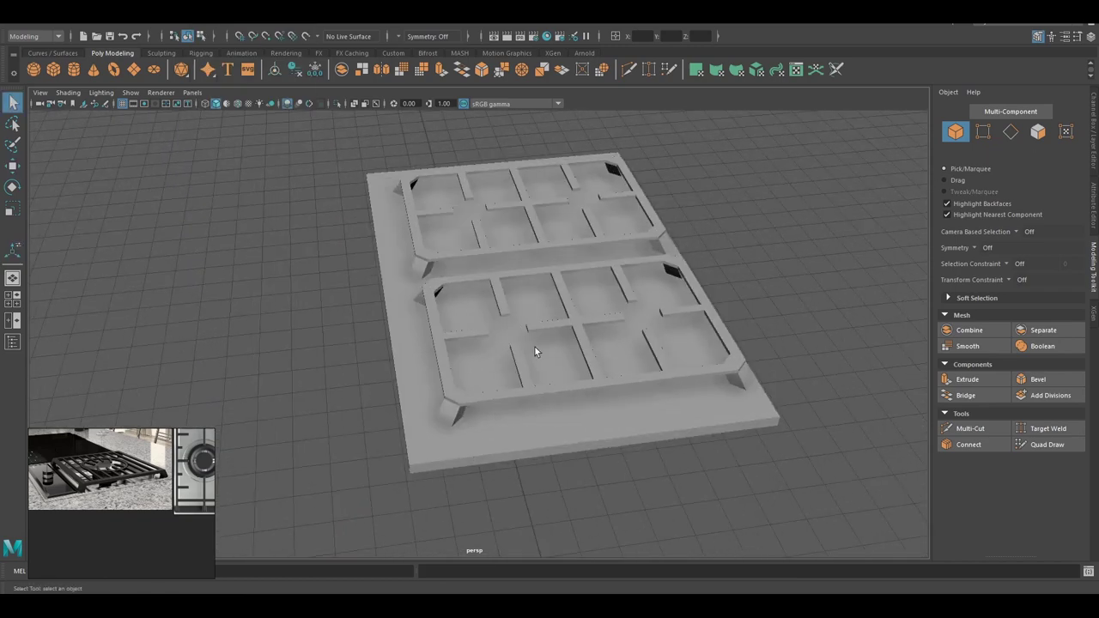
pyautogui.keyDown('alt'); pyautogui.moveTo(535, 347); pyautogui.dragTo(616, 394); pyautogui.keyUp('alt')
# Step: Undo the grate duplicate and earlier edits back to a previous state
pyautogui.hotkey('ctrl', 'z')
pyautogui.moveTo(383, 154)
pyautogui.keyDown('alt'); pyautogui.mouseDown()
pyautogui.moveTo(491, 367)
pyautogui.moveTo(570, 333)
pyautogui.mouseUp(); pyautogui.keyUp('alt')
pyautogui.hotkey('ctrl', 'z')
pyautogui.hotkey('ctrl', 'z')
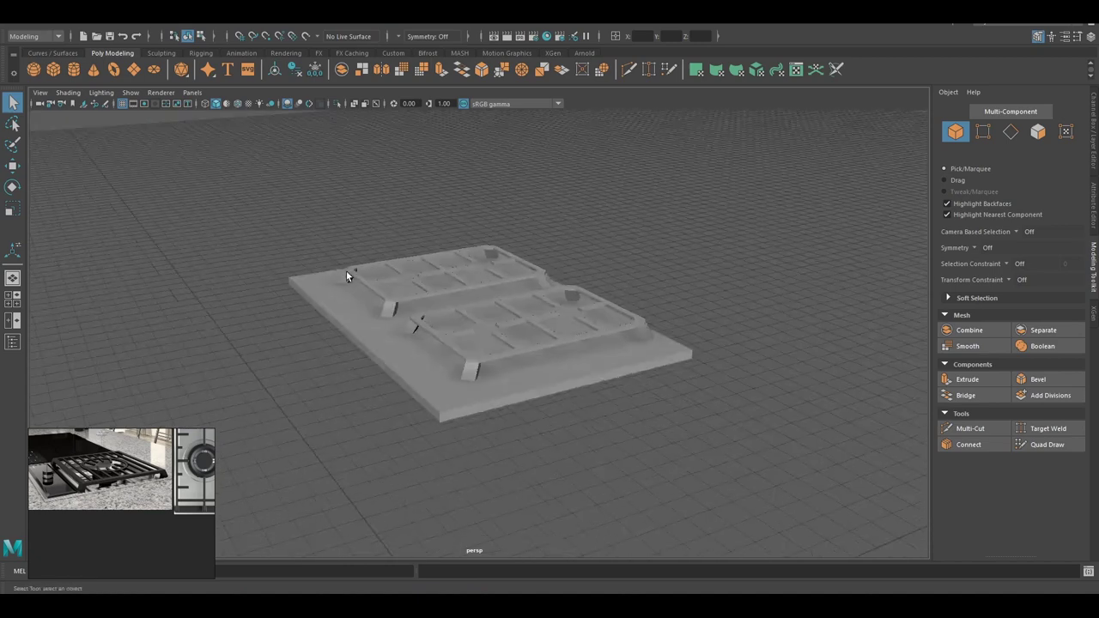
pyautogui.hotkey('ctrl', 'z')
pyautogui.hotkey('ctrl', 'z')
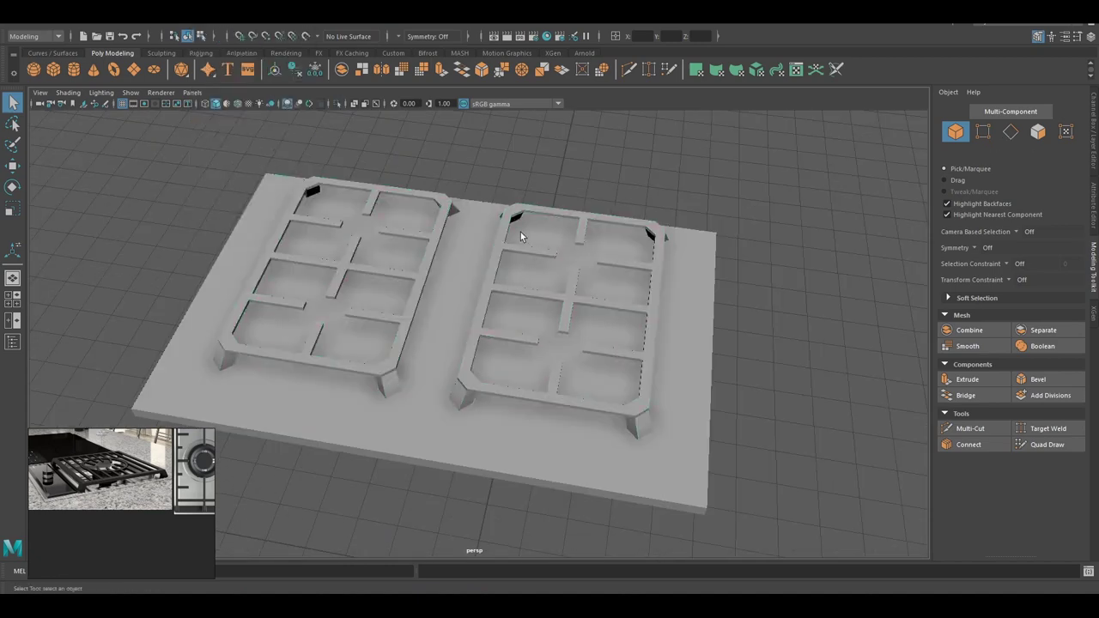
pyautogui.hotkey('ctrl', 'z')
pyautogui.hotkey('ctrl', 'z')
pyautogui.hotkey('ctrl', 'z')
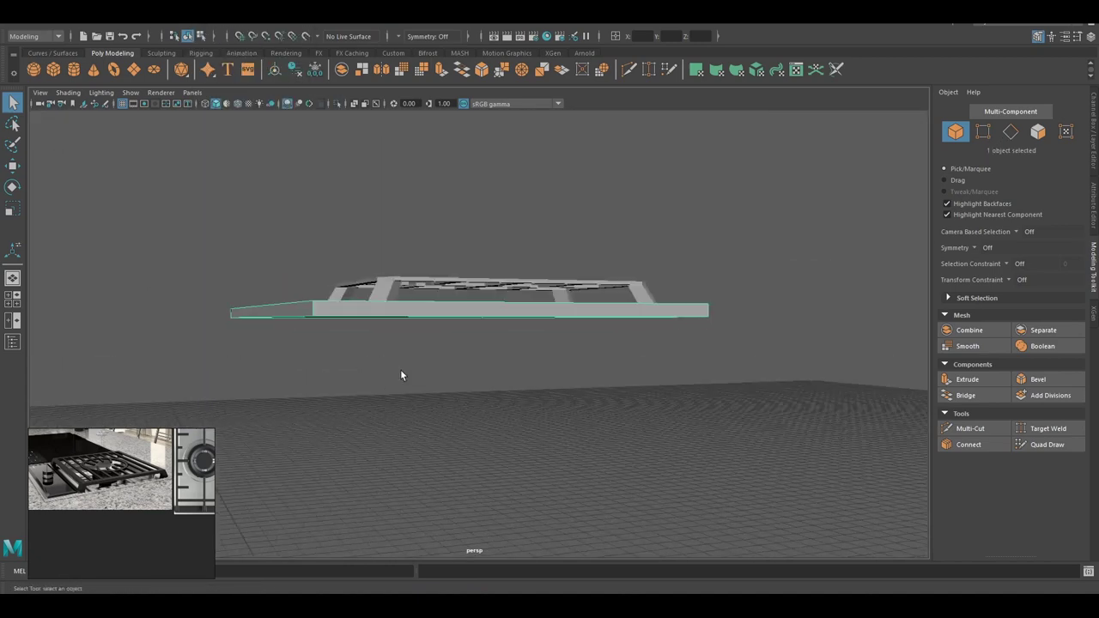
pyautogui.hotkey('ctrl', 'z')
pyautogui.hotkey('ctrl', 'z')
pyautogui.hotkey('ctrl', 'z')
pyautogui.hotkey('ctrl', 'z')
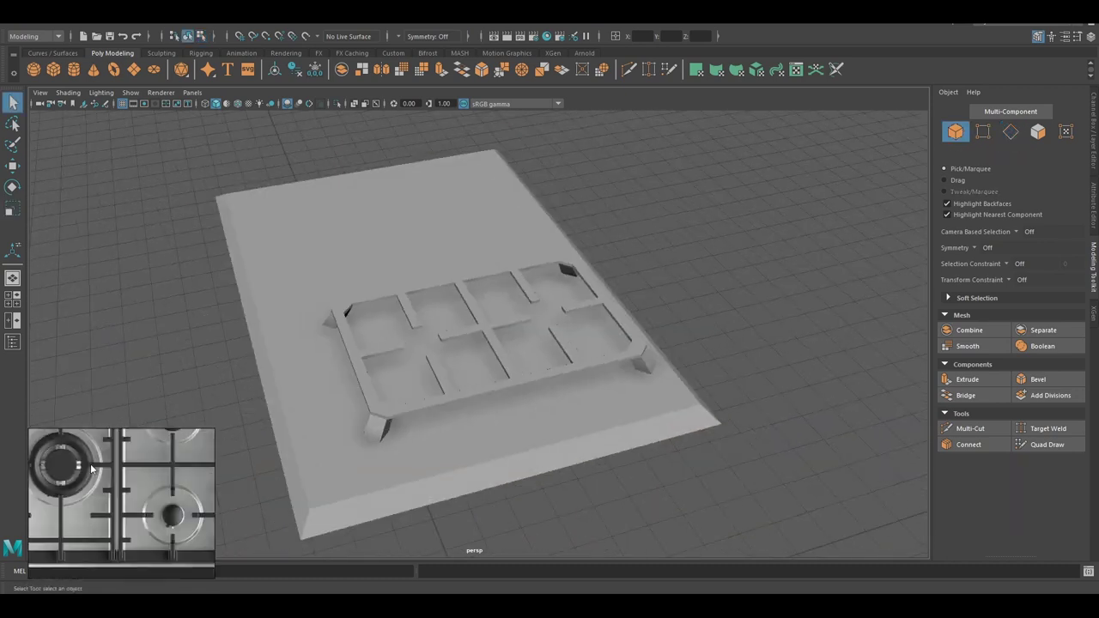
pyautogui.hotkey('ctrl', 'z')
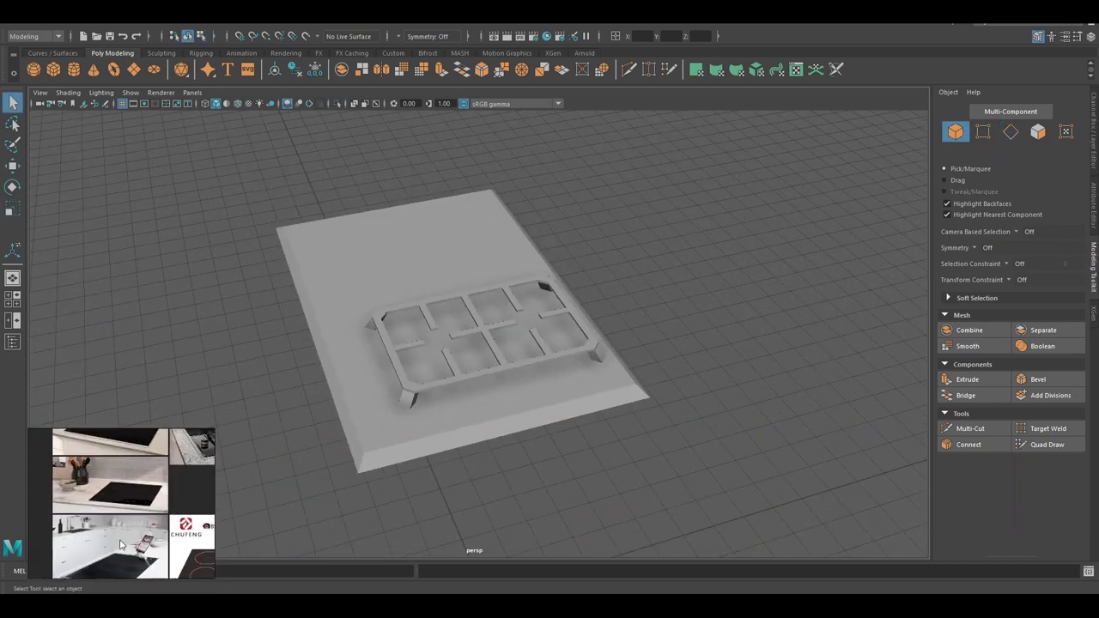
pyautogui.hotkey('ctrl', 'z')
pyautogui.hotkey('ctrl', 'z')
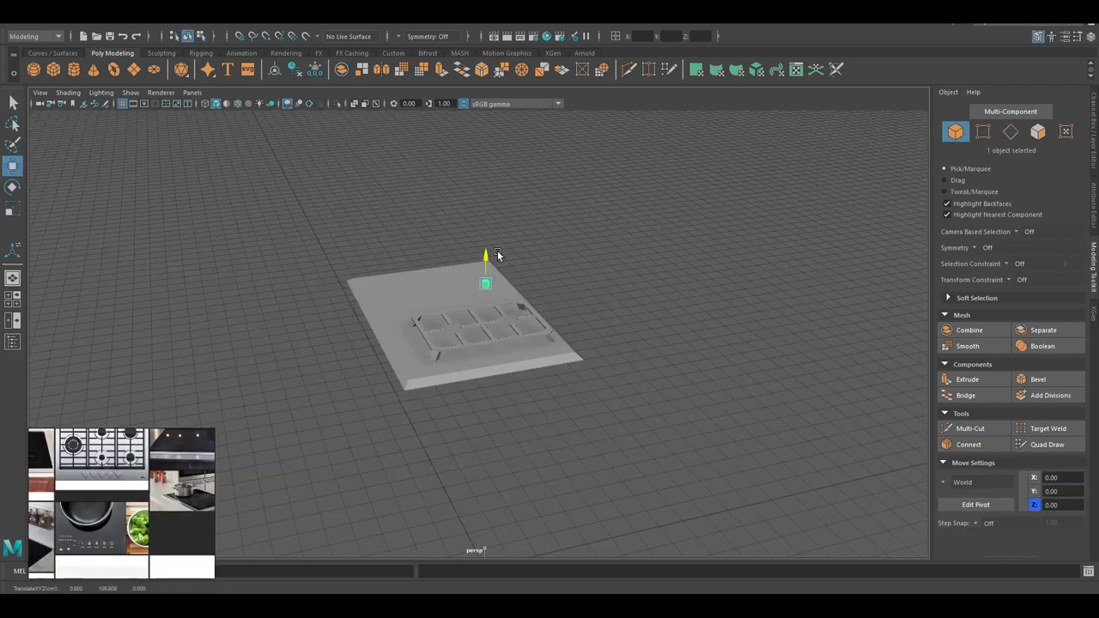
# Step: Undo back to the open burner ring and orbit around it
pyautogui.hotkey('ctrl', 'z')
pyautogui.hotkey('ctrl', 'z')
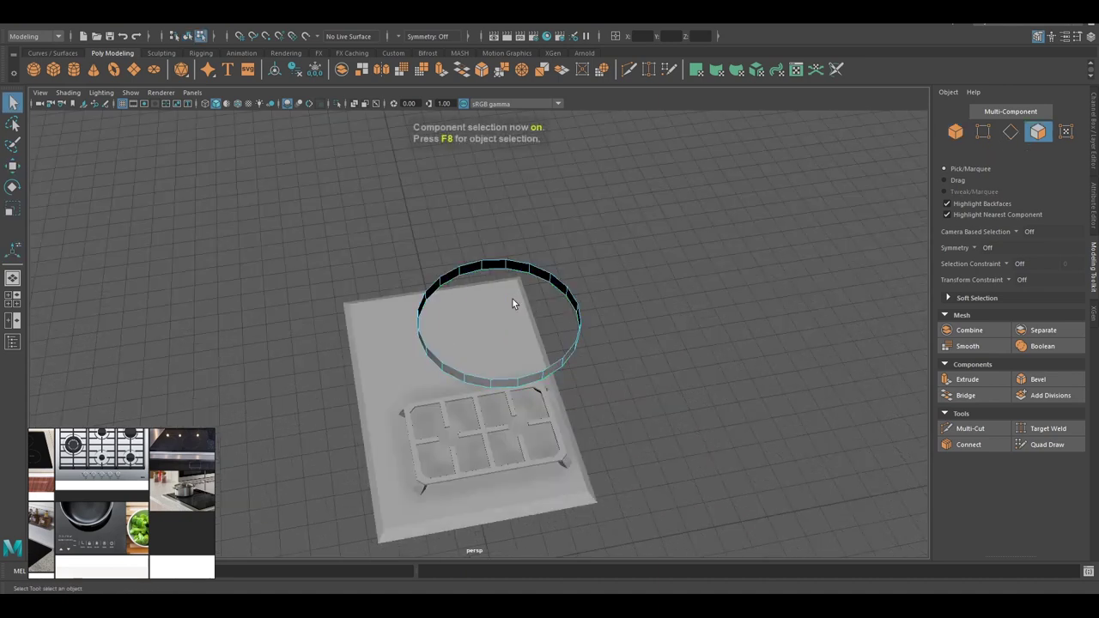
pyautogui.hotkey('ctrl', 'z')
pyautogui.hotkey('ctrl', 'z')
pyautogui.hotkey('ctrl', 'z')
pyautogui.hotkey('ctrl', 'z')
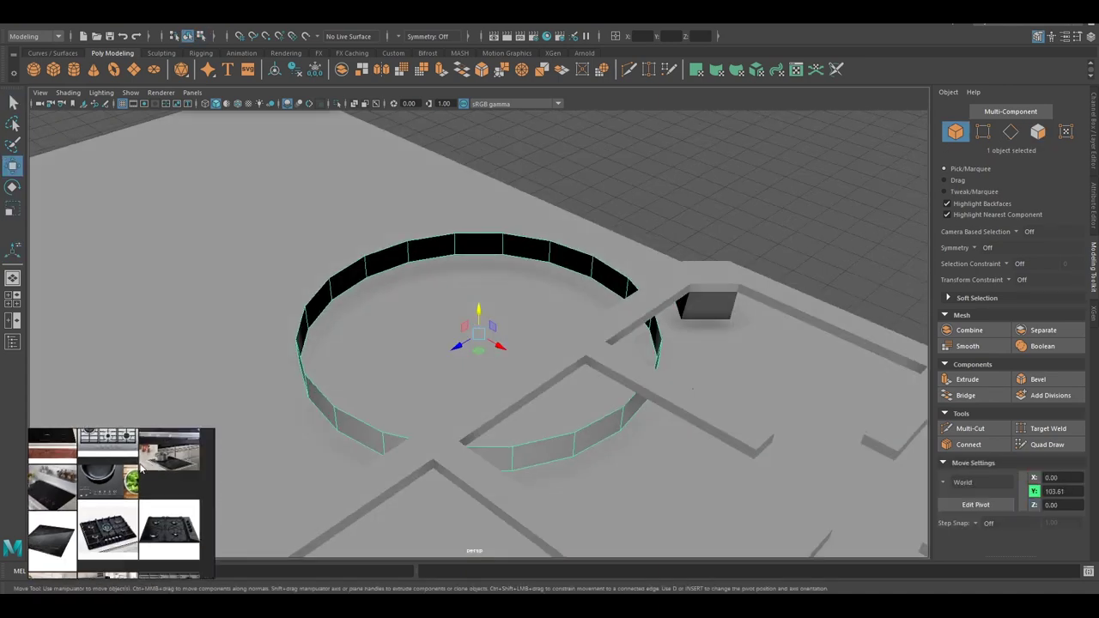
pyautogui.hotkey('ctrl', 'z')
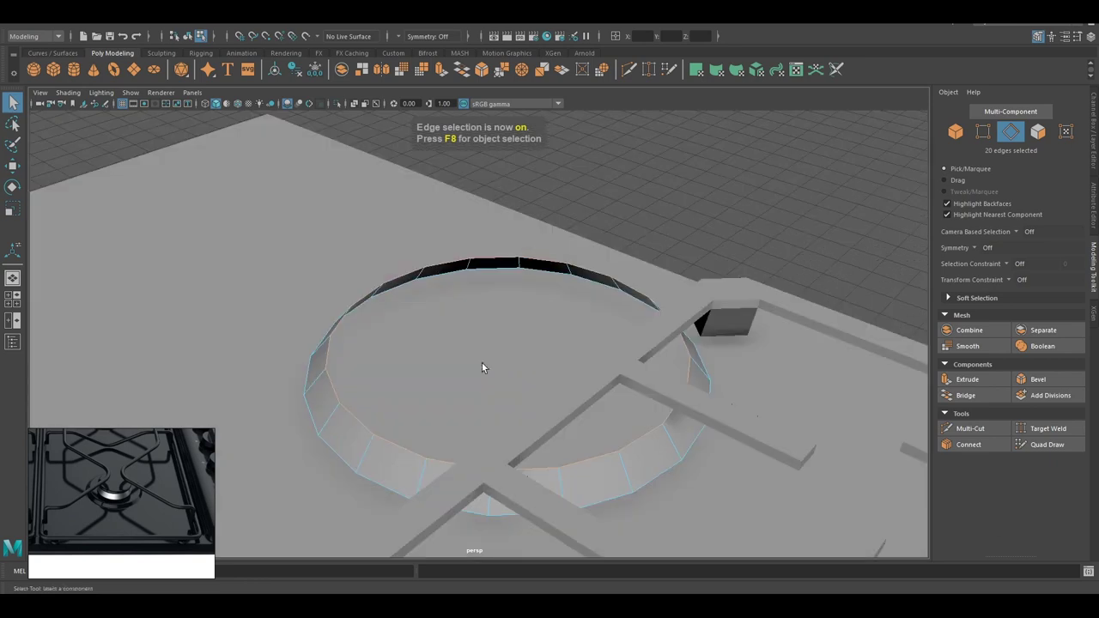
pyautogui.hotkey('ctrl', 'z')
pyautogui.hotkey('ctrl', 'z')
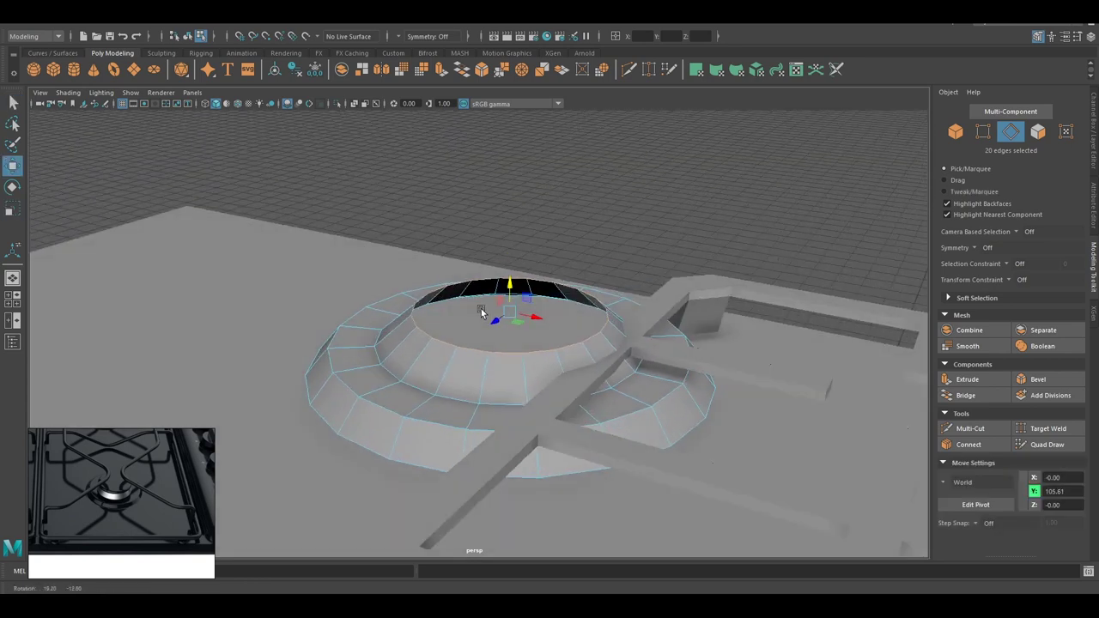
pyautogui.hotkey('ctrl', 'z')
pyautogui.hotkey('ctrl', 'z')
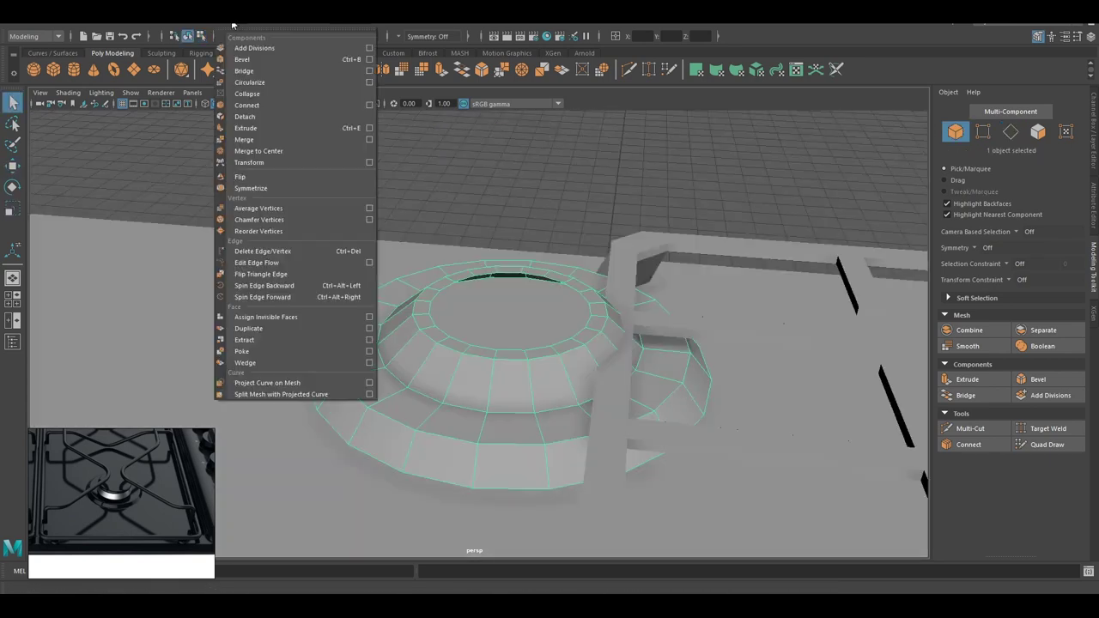
pyautogui.moveTo(481, 370)
pyautogui.keyDown('alt'); pyautogui.mouseDown()
pyautogui.moveTo(547, 371)
pyautogui.moveTo(444, 344)
pyautogui.moveTo(510, 348)
pyautogui.mouseUp(); pyautogui.keyUp('alt')
pyautogui.scroll(5, 444, 343)
# Step: View the burner ring from a lower angle in face, vertex and edge modes
pyautogui.press('F11')
pyautogui.scroll(3, 483, 330)
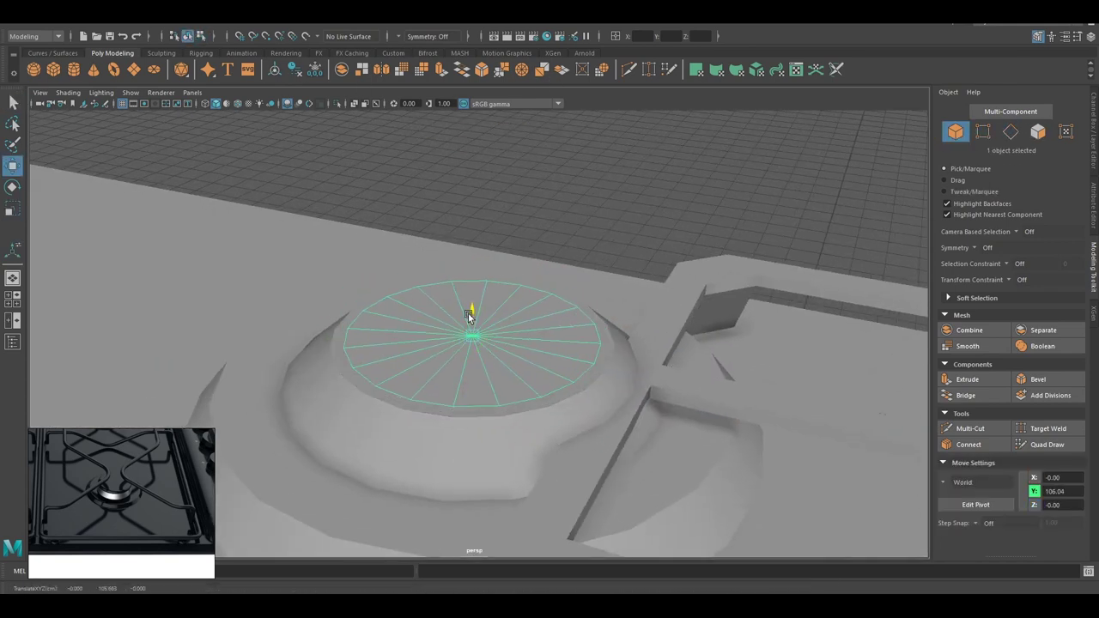
pyautogui.keyDown('alt'); pyautogui.moveTo(472, 319); pyautogui.dragTo(529, 350); pyautogui.keyUp('alt')
pyautogui.press('q')
pyautogui.press('F9')
pyautogui.press('F10')
# Step: Select the burner's edge loop and scale and move it to shape the stepped base
pyautogui.moveTo(486, 218)
pyautogui.keyDown('alt'); pyautogui.mouseDown()
pyautogui.moveTo(436, 335)
pyautogui.moveTo(508, 350)
pyautogui.moveTo(314, 98)
pyautogui.mouseUp(); pyautogui.keyUp('alt')
pyautogui.doubleClick(436, 335)
pyautogui.press('r')
pyautogui.press('w')
pyautogui.keyDown('alt'); pyautogui.moveTo(513, 324); pyautogui.dragTo(480, 311, button='right'); pyautogui.keyUp('alt')
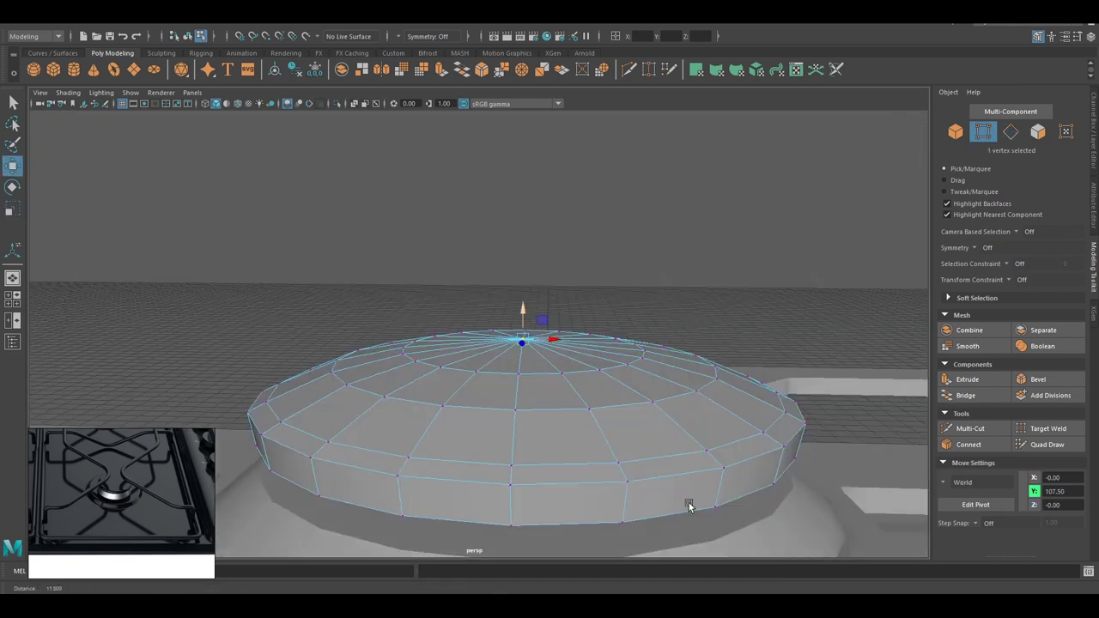
pyautogui.press('F8')
pyautogui.press('q')
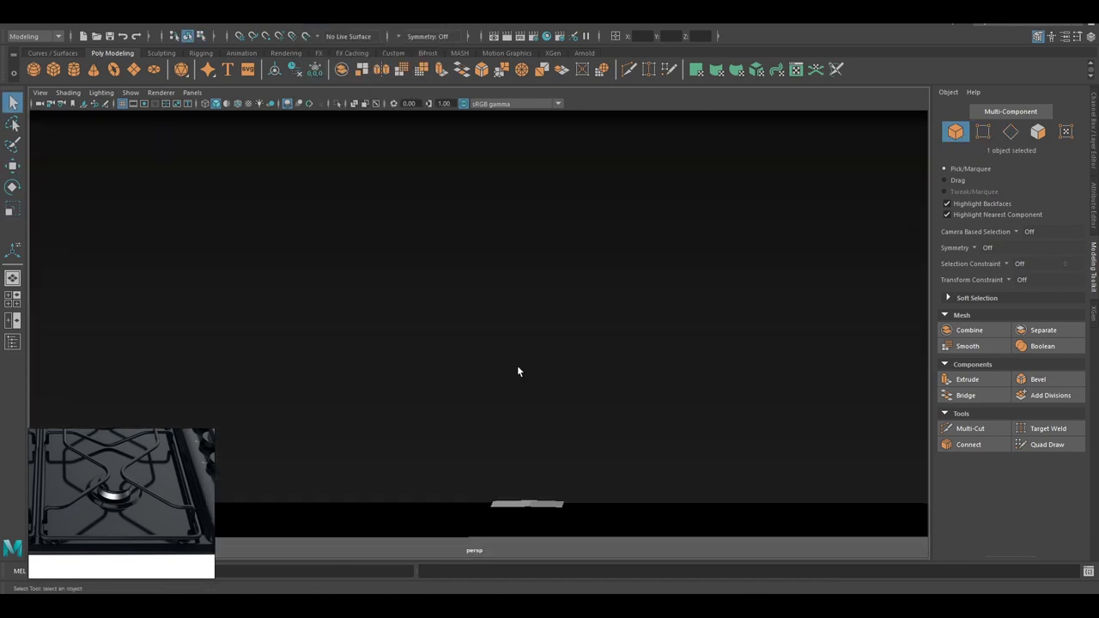
pyautogui.press('F8')
pyautogui.press('w')
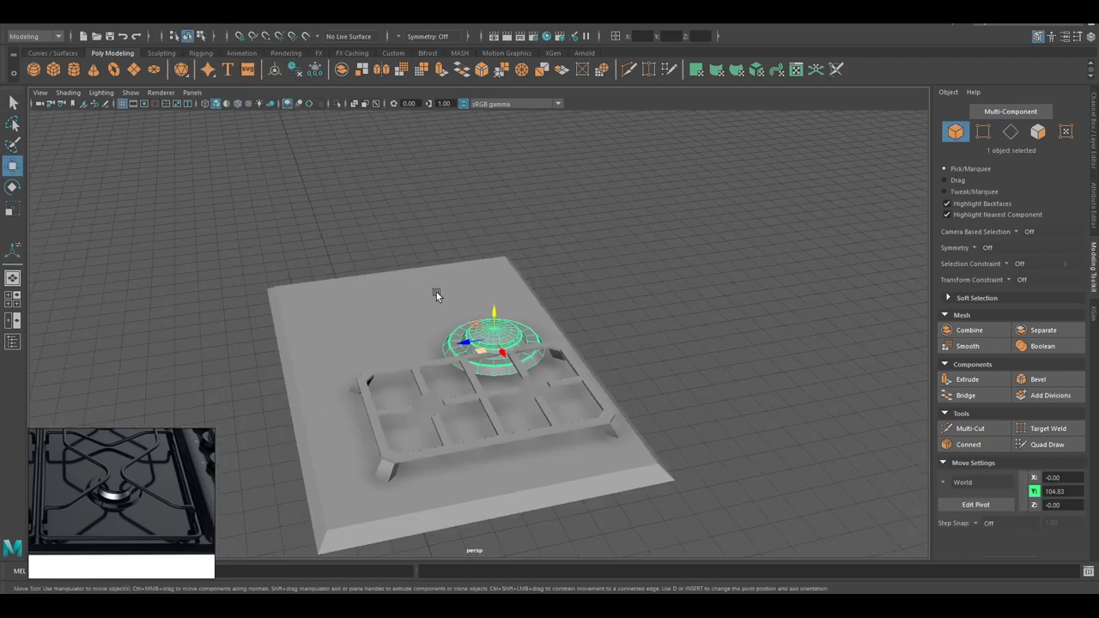
# Step: In top view, move the burner into the upper grate section and select both burners for combining
pyautogui.keyDown('alt'); pyautogui.moveTo(411, 354); pyautogui.dragTo(534, 439); pyautogui.keyUp('alt')
pyautogui.moveTo(455, 307)
pyautogui.mouseDown()
pyautogui.moveTo(474, 307)
pyautogui.moveTo(484, 280)
pyautogui.moveTo(393, 331)
pyautogui.moveTo(418, 355)
pyautogui.moveTo(472, 303)
pyautogui.moveTo(482, 273)
pyautogui.moveTo(510, 255)
pyautogui.moveTo(307, 204)
pyautogui.mouseUp()
pyautogui.press('space')
pyautogui.press('space')
pyautogui.moveTo(513, 397); pyautogui.dragTo(512, 289)
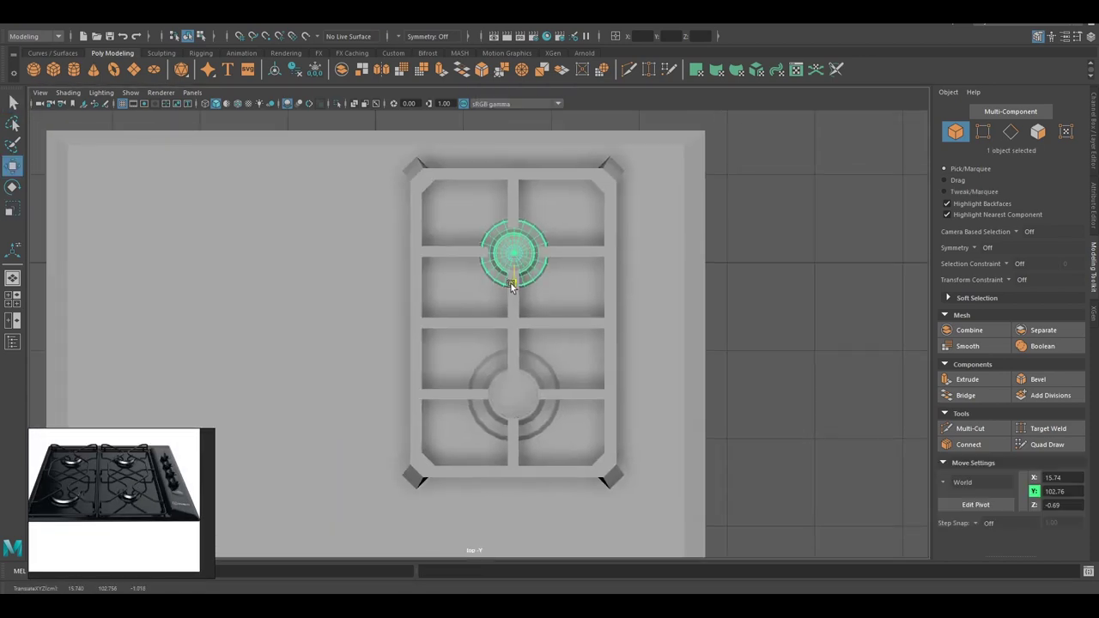
pyautogui.press('q')
pyautogui.keyDown('alt'); pyautogui.moveTo(513, 289); pyautogui.dragTo(558, 319, button='middle'); pyautogui.keyUp('alt')
pyautogui.click(561, 402)
pyautogui.click(193, 91)
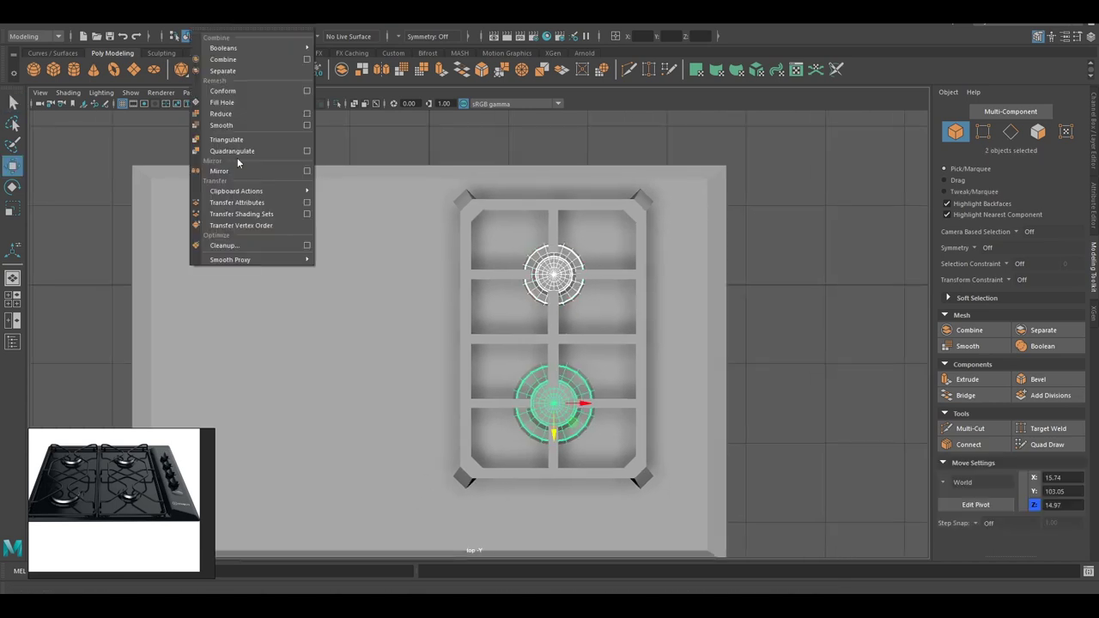
pyautogui.click(237, 157)
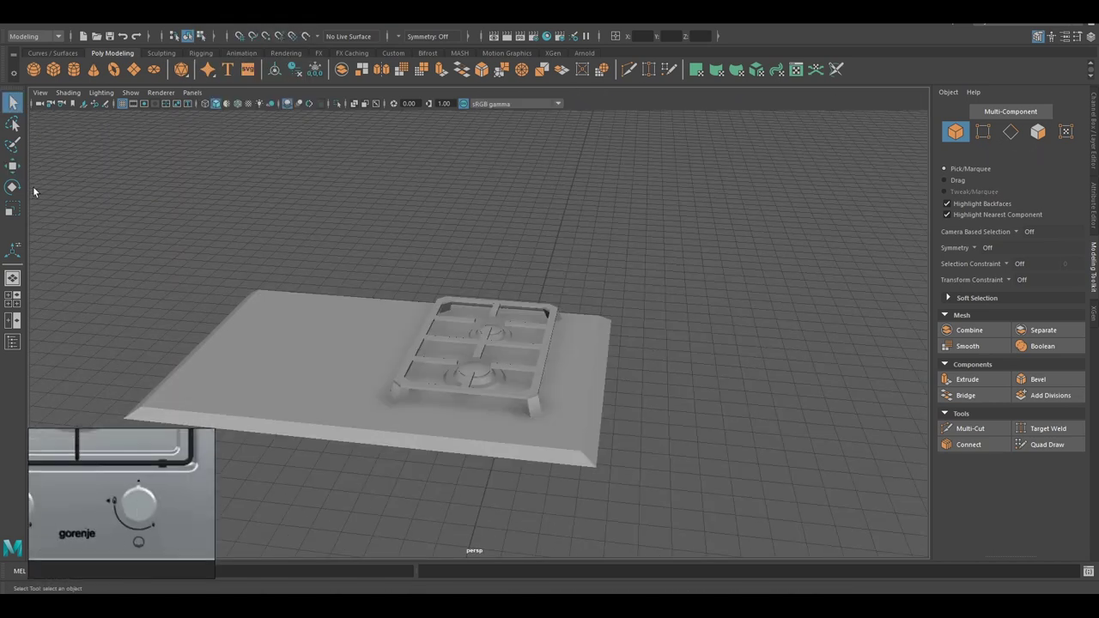
# Step: Frame the cylinder and scale it down to knob size
pyautogui.press('w')
pyautogui.scroll(-3, 461, 506)
pyautogui.press('f')
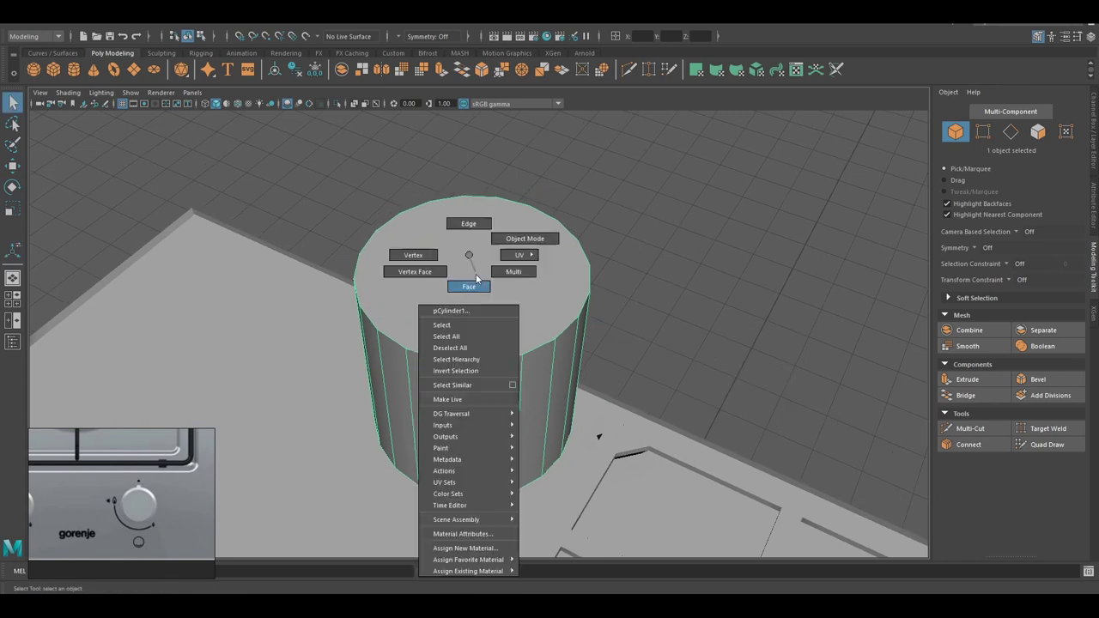
pyautogui.moveTo(476, 274); pyautogui.dragTo(523, 237, button='right')
pyautogui.moveTo(459, 311)
pyautogui.keyDown('alt'); pyautogui.mouseDown()
pyautogui.moveTo(461, 288)
pyautogui.moveTo(458, 314)
pyautogui.mouseUp(); pyautogui.keyUp('alt')
pyautogui.scroll(-3, 457, 314)
pyautogui.press('r')
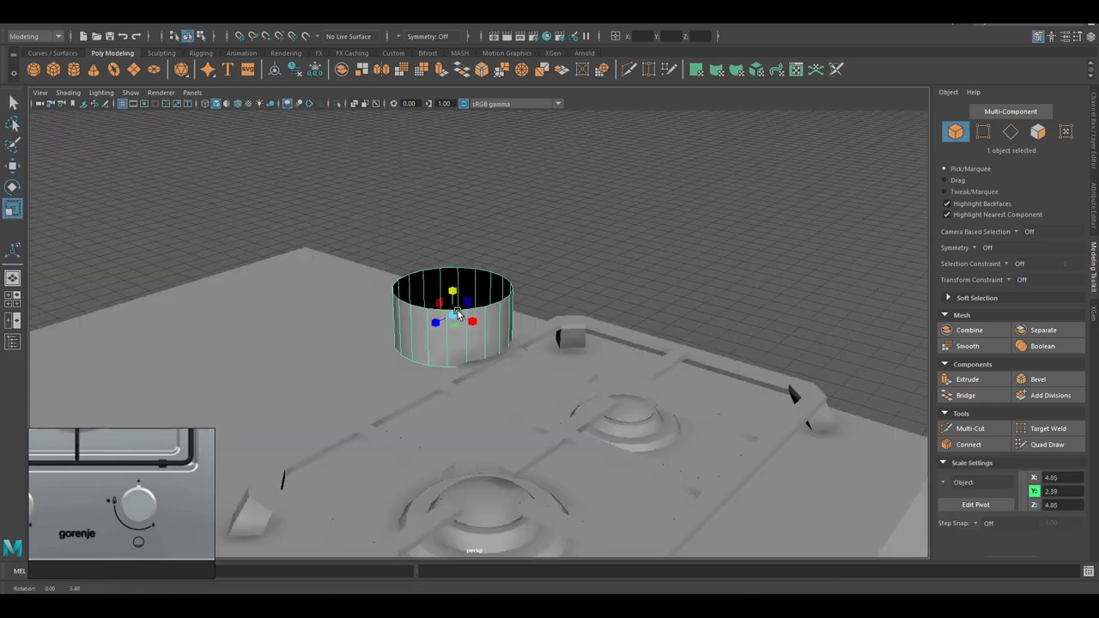
pyautogui.scroll(-3, 460, 330)
pyautogui.moveTo(459, 331)
pyautogui.keyDown('alt'); pyautogui.mouseDown()
pyautogui.moveTo(464, 258)
pyautogui.moveTo(174, 184)
pyautogui.mouseUp(); pyautogui.keyUp('alt')
pyautogui.press('r')
pyautogui.press('w')
pyautogui.moveTo(474, 319)
pyautogui.keyDown('alt'); pyautogui.mouseDown()
pyautogui.moveTo(506, 387)
pyautogui.moveTo(373, 363)
pyautogui.mouseUp(); pyautogui.keyUp('alt')
pyautogui.scroll(3, 454, 387)
# Step: Merge the cylinder's inner top edges to center to close the top
pyautogui.press('F11')
pyautogui.click(450, 422)
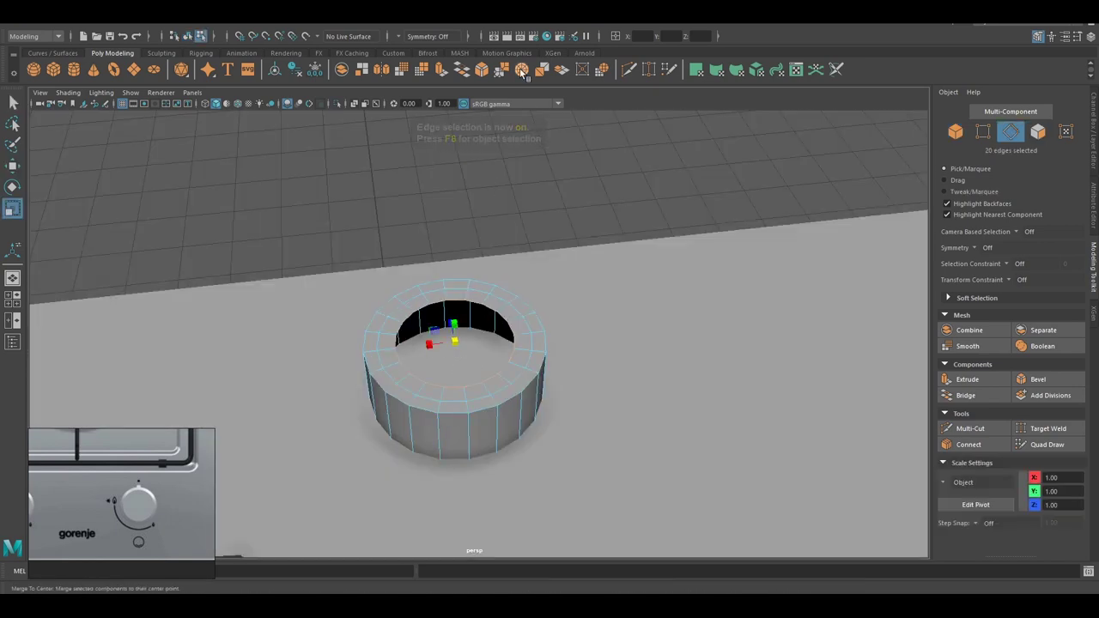
pyautogui.click(522, 73)
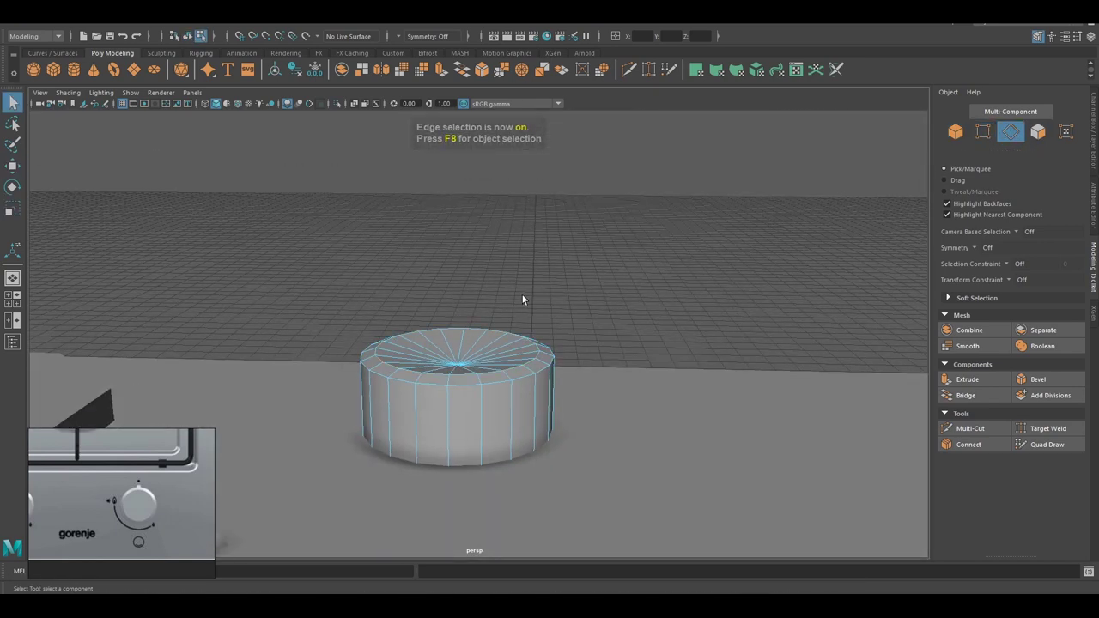
pyautogui.press('F8')
pyautogui.press('f')
pyautogui.press('q')
pyautogui.keyDown('alt'); pyautogui.moveTo(719, 347); pyautogui.dragTo(513, 282); pyautogui.keyUp('alt')
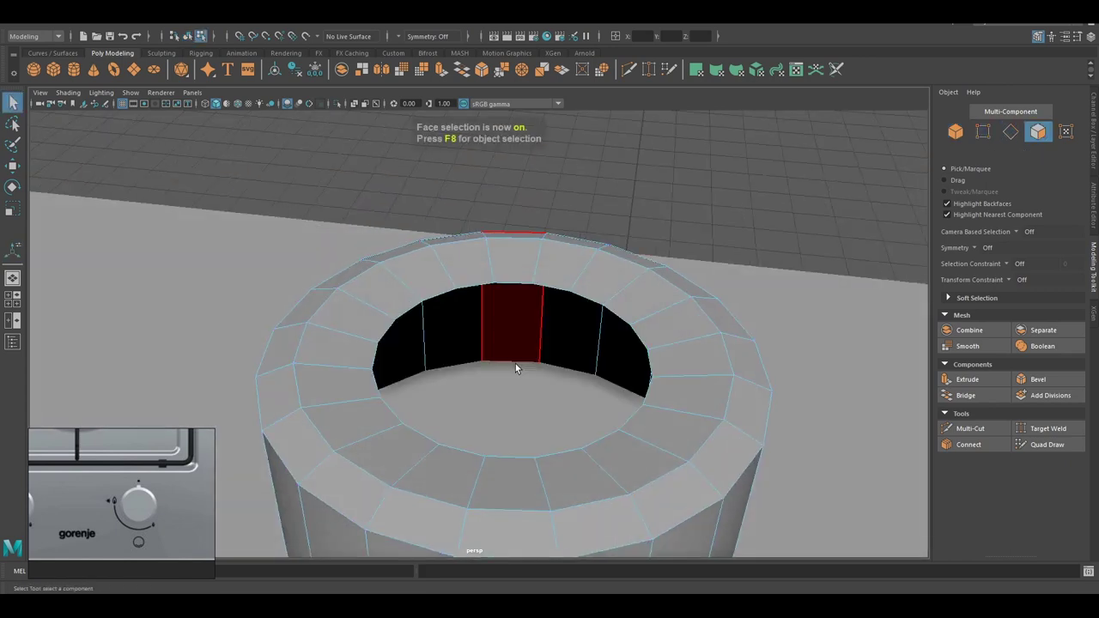
pyautogui.hotkey('ctrl', 'z')
pyautogui.press('q')
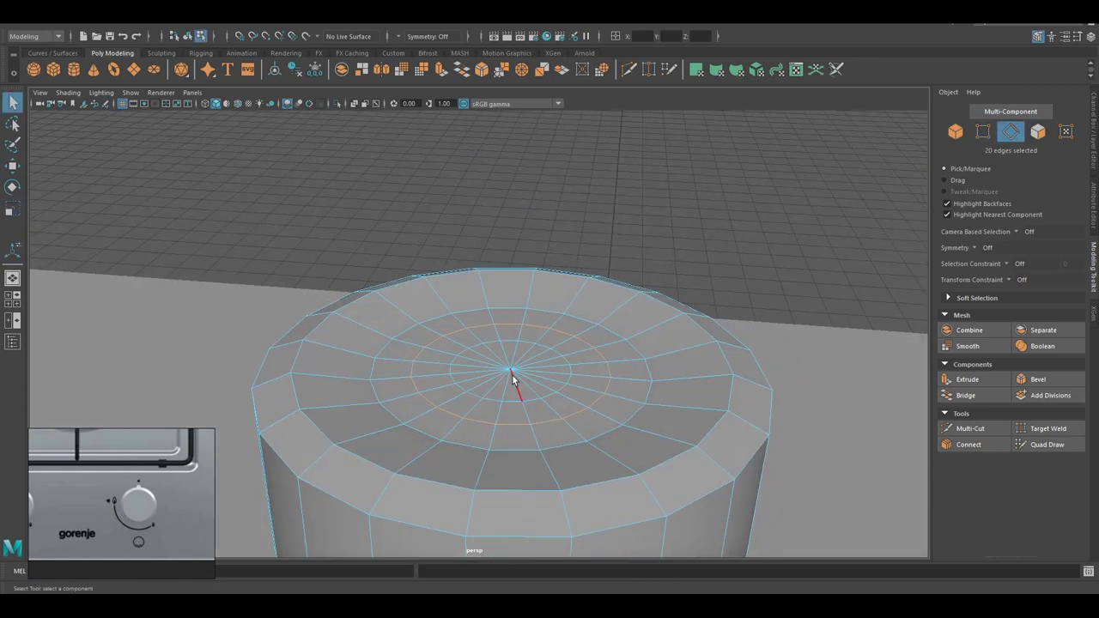
# Step: Select and delete the inner edge ring around the top centre
pyautogui.hotkey('ctrl', 'F10')
pyautogui.press('q')
pyautogui.keyDown('alt'); pyautogui.moveTo(511, 370); pyautogui.dragTo(513, 403); pyautogui.keyUp('alt')
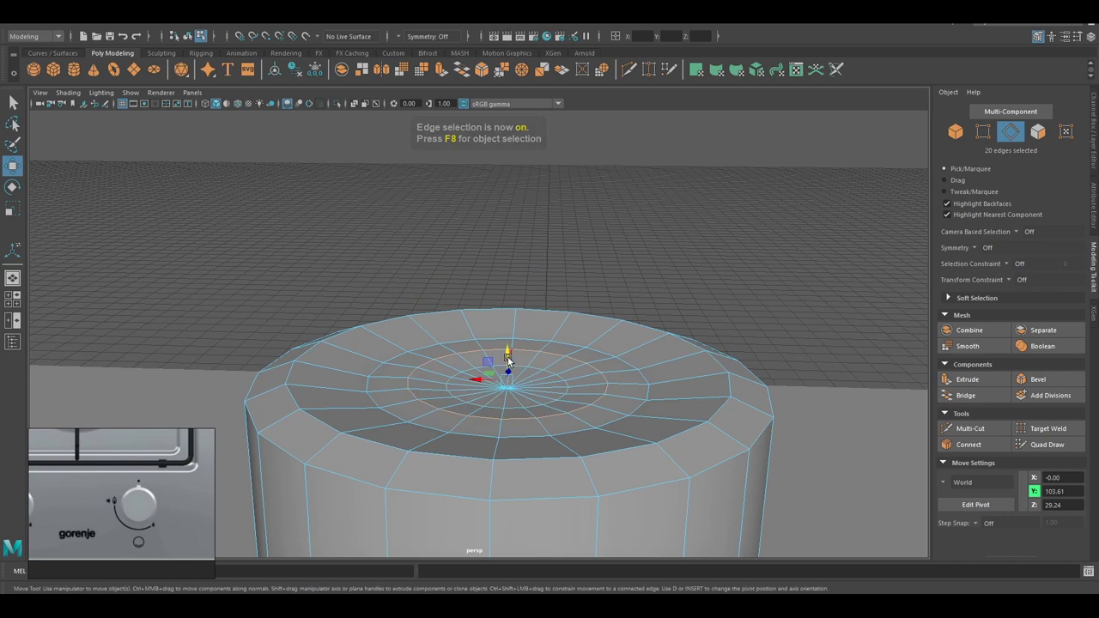
pyautogui.press('F8')
pyautogui.keyDown('alt'); pyautogui.moveTo(511, 350); pyautogui.dragTo(480, 396); pyautogui.keyUp('alt')
pyautogui.press('F8')
pyautogui.press('Delete')
pyautogui.press('q')
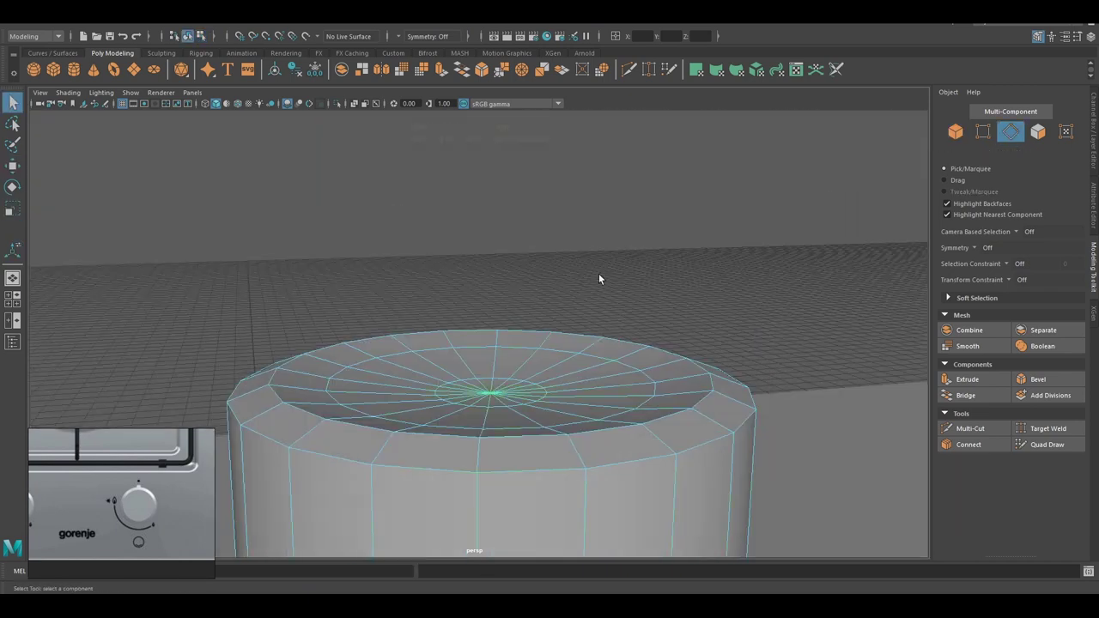
pyautogui.press('F8')
# Step: Extrude the cylinder's front side face into a tab
pyautogui.press('F11')
pyautogui.click(462, 386)
pyautogui.moveTo(434, 361)
pyautogui.keyDown('alt'); pyautogui.mouseDown()
pyautogui.moveTo(462, 386)
pyautogui.moveTo(552, 419)
pyautogui.moveTo(446, 415)
pyautogui.mouseUp(); pyautogui.keyUp('alt')
pyautogui.press('w')
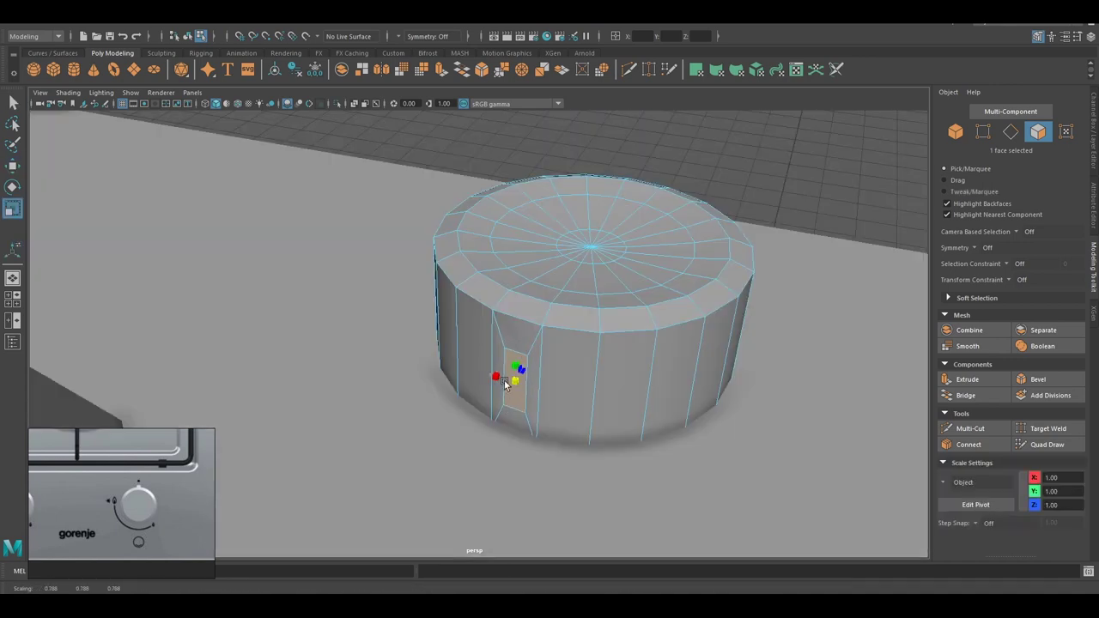
pyautogui.hotkey('ctrl', 'e')
pyautogui.press('F8')
pyautogui.keyDown('alt'); pyautogui.moveTo(674, 344); pyautogui.dragTo(429, 326); pyautogui.keyUp('alt')
# Step: Rotate the knob to a Rotate Y value of 10
pyautogui.press('e')
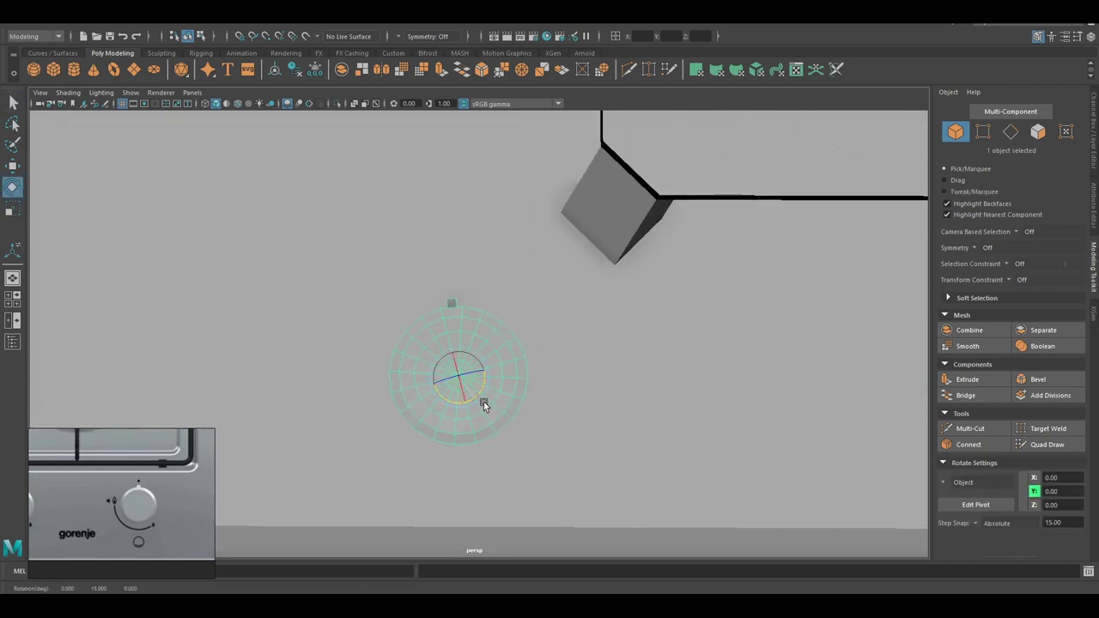
pyautogui.press('space')
pyautogui.press('space')
pyautogui.scroll(-4, 487, 359)
pyautogui.press('q')
pyautogui.click(1093, 204)
pyautogui.press('Return')
pyautogui.press('space')
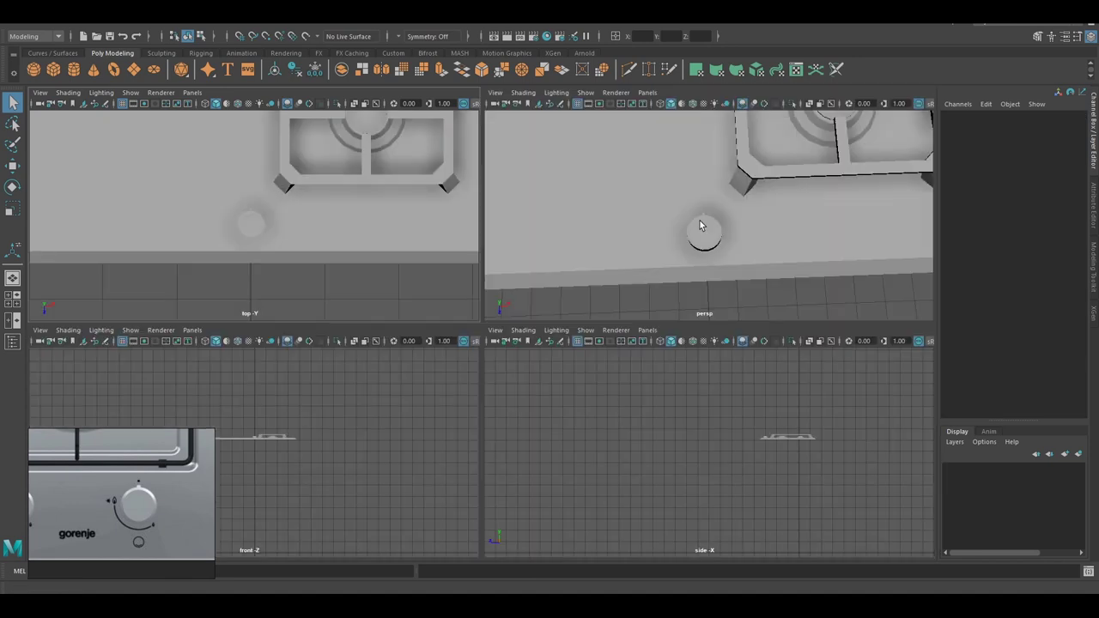
pyautogui.press('space')
# Step: Select the top cap faces, then tumble around the stove cabinet and select the grate
pyautogui.scroll(3, 514, 301)
pyautogui.press('w')
pyautogui.click(418, 275)
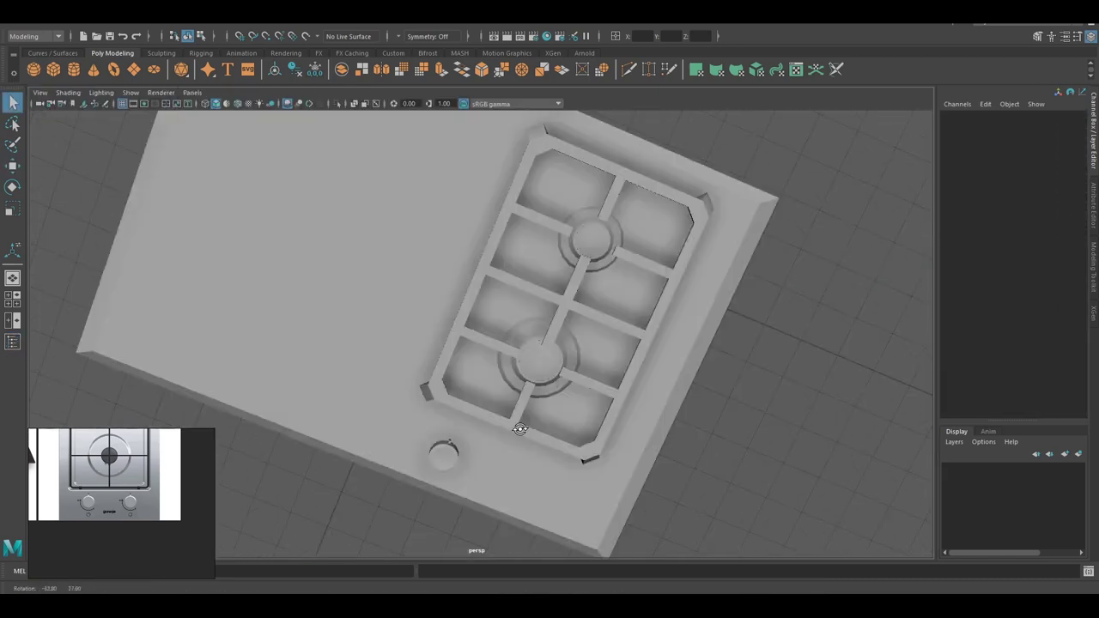
pyautogui.keyDown('alt'); pyautogui.moveTo(521, 429); pyautogui.dragTo(200, 469); pyautogui.keyUp('alt')
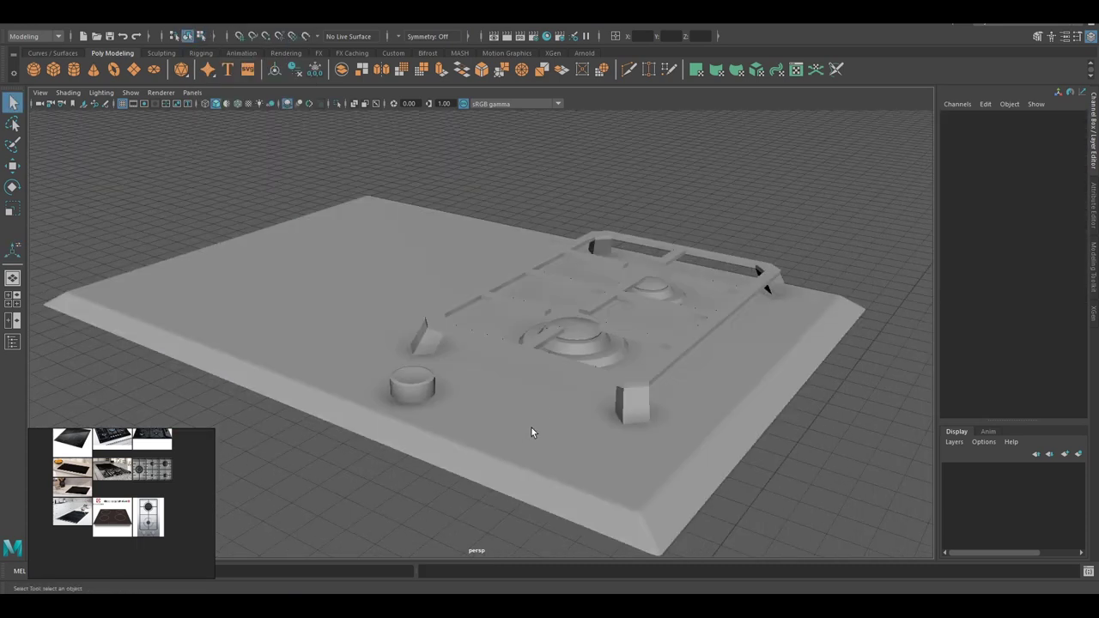
pyautogui.click(609, 388)
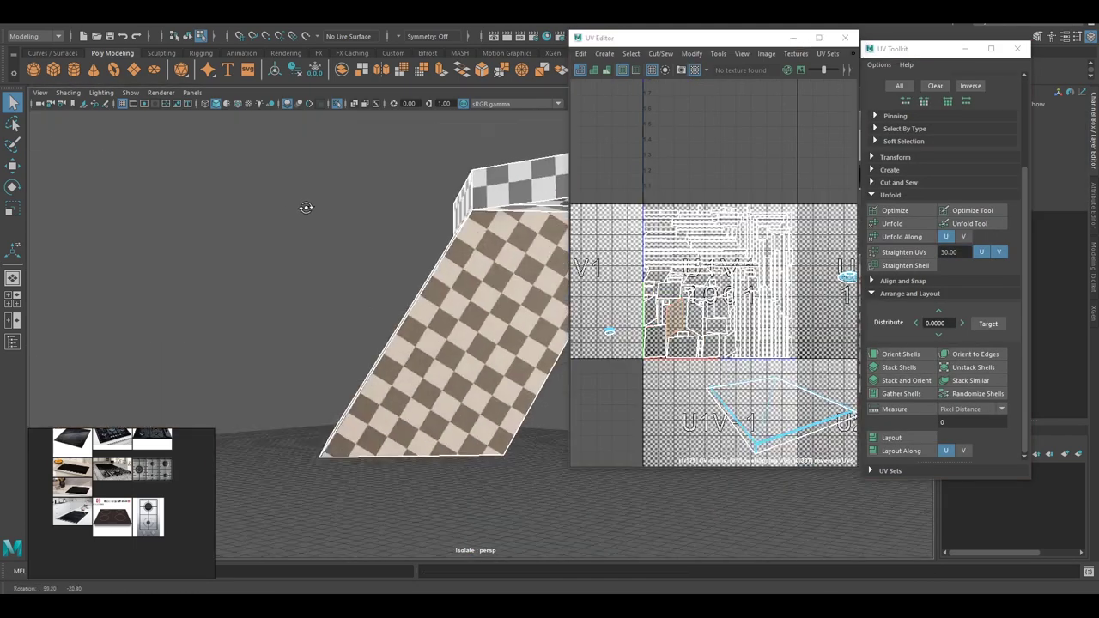
# Step: Cut seams along the grate's beam edge loops and unfold its UV shells
pyautogui.press('F10')
pyautogui.moveTo(453, 340)
pyautogui.keyDown('alt'); pyautogui.mouseDown()
pyautogui.moveTo(364, 279)
pyautogui.moveTo(373, 385)
pyautogui.moveTo(423, 333)
pyautogui.moveTo(354, 322)
pyautogui.moveTo(432, 370)
pyautogui.moveTo(266, 297)
pyautogui.moveTo(296, 286)
pyautogui.moveTo(256, 293)
pyautogui.moveTo(472, 303)
pyautogui.moveTo(436, 399)
pyautogui.moveTo(430, 369)
pyautogui.mouseUp(); pyautogui.keyUp('alt')
pyautogui.click(423, 333)
pyautogui.doubleClick(320, 320)
pyautogui.moveTo(429, 369)
pyautogui.keyDown('alt'); pyautogui.mouseDown(button='right')
pyautogui.moveTo(439, 349)
pyautogui.moveTo(395, 378)
pyautogui.mouseUp(button='right'); pyautogui.keyUp('alt')
pyautogui.moveTo(395, 378)
pyautogui.keyDown('alt'); pyautogui.mouseDown()
pyautogui.moveTo(344, 335)
pyautogui.moveTo(306, 326)
pyautogui.moveTo(464, 326)
pyautogui.moveTo(449, 336)
pyautogui.moveTo(275, 147)
pyautogui.moveTo(480, 207)
pyautogui.moveTo(725, 117)
pyautogui.moveTo(410, 232)
pyautogui.moveTo(447, 258)
pyautogui.moveTo(369, 321)
pyautogui.moveTo(484, 306)
pyautogui.moveTo(304, 312)
pyautogui.moveTo(554, 283)
pyautogui.moveTo(456, 289)
pyautogui.moveTo(630, 315)
pyautogui.mouseUp(); pyautogui.keyUp('alt')
pyautogui.click(988, 85)
pyautogui.click(892, 341)
pyautogui.press('F10')
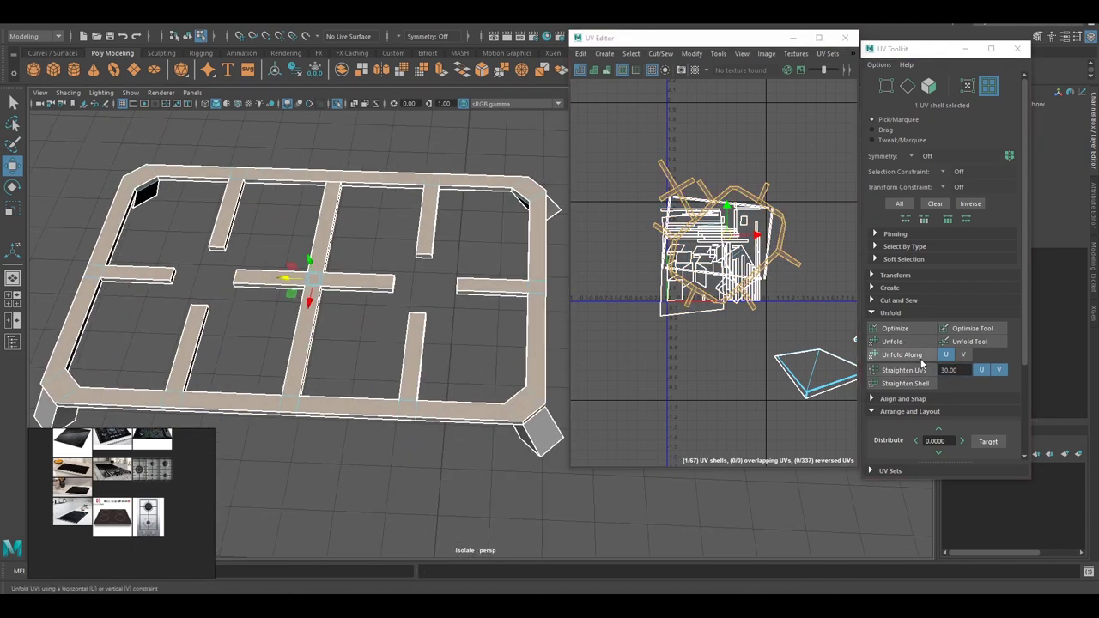
# Step: Select all UV shells, unfold them, and frame them in the UV view
pyautogui.press('q')
pyautogui.click(412, 419)
pyautogui.scroll(5, 411, 419)
pyautogui.click(990, 85)
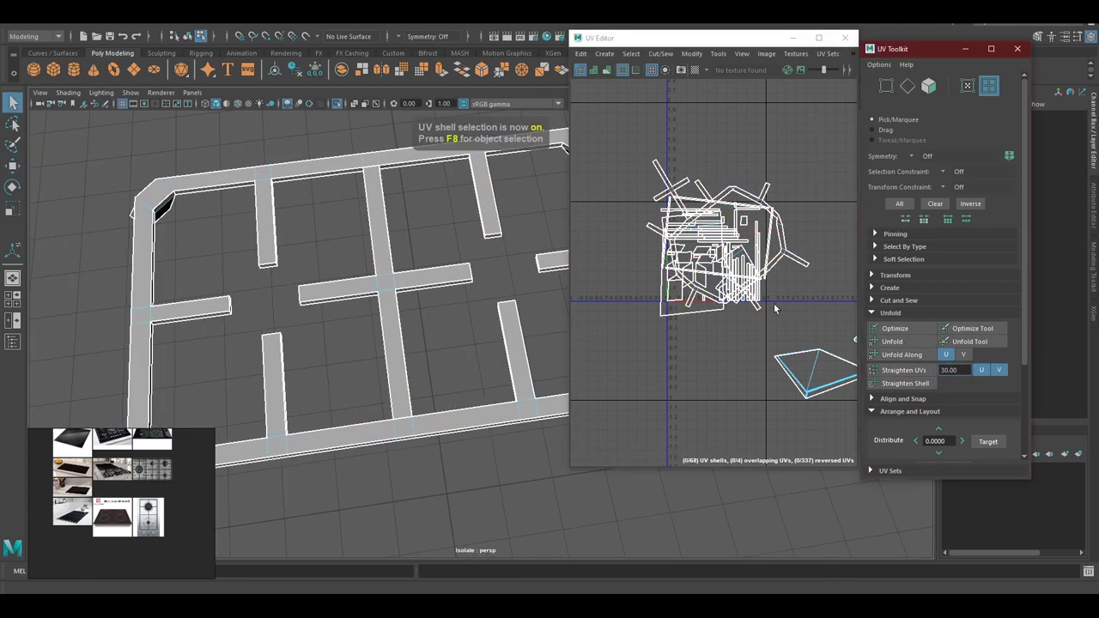
pyautogui.click(899, 203)
pyautogui.click(893, 342)
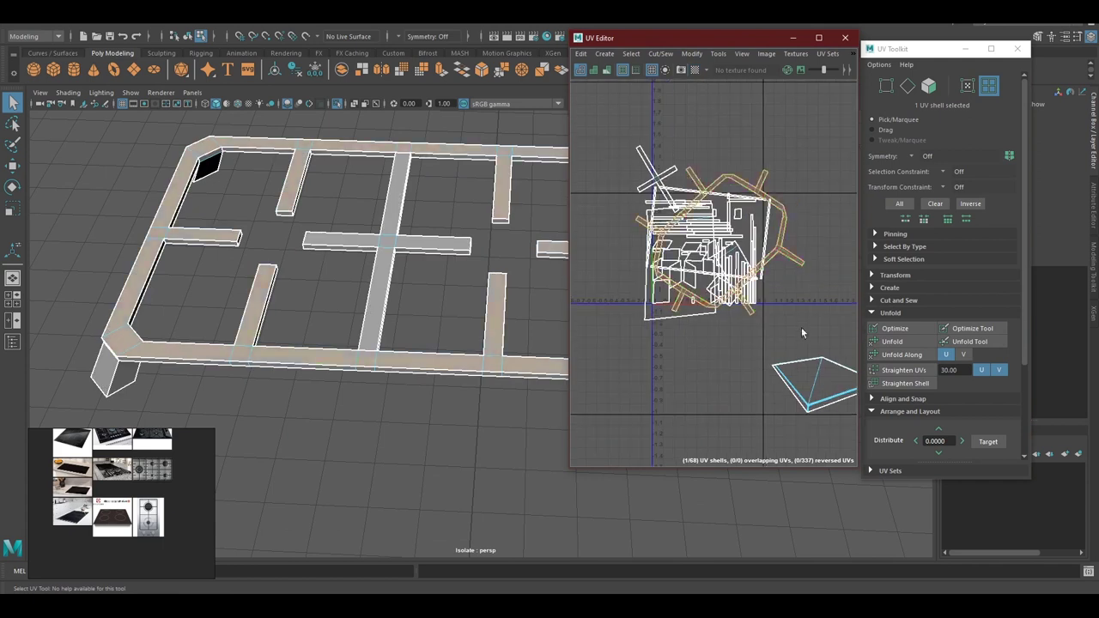
pyautogui.click(871, 275)
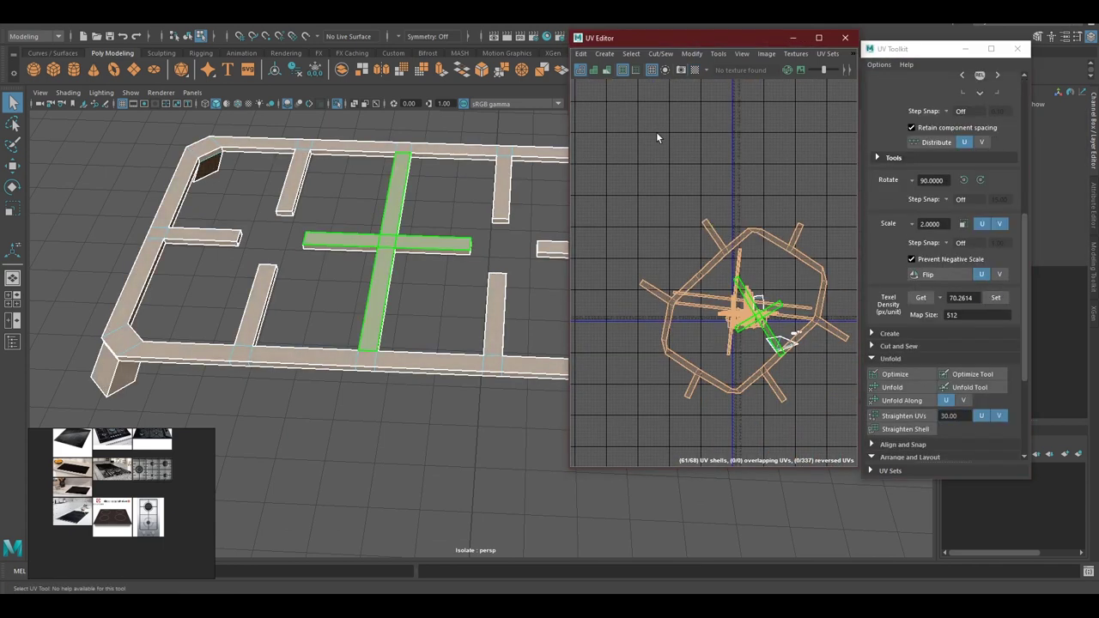
pyautogui.click(714, 305)
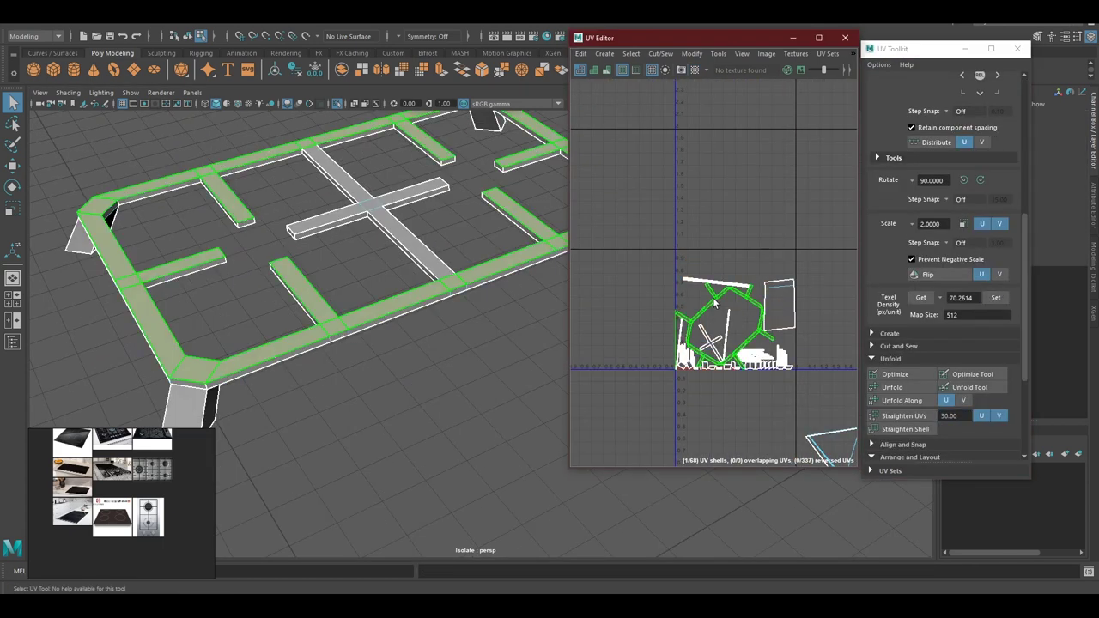
pyautogui.press('f')
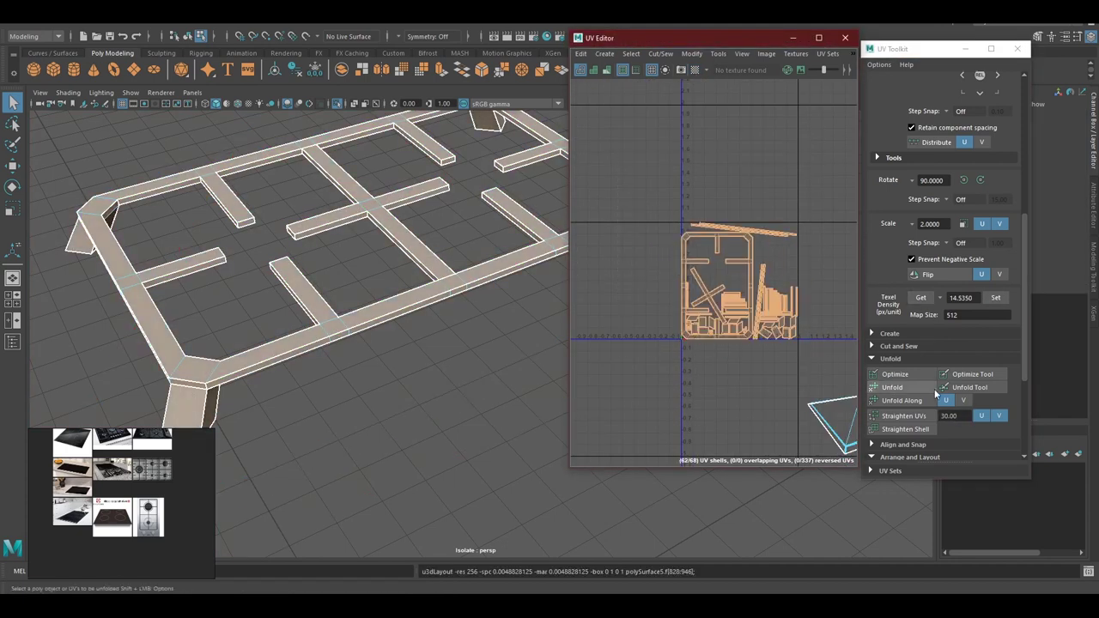
# Step: Reposition the centre cross-beam shell, unfold the knob's UVs, and pack all shells
pyautogui.scroll(-3, 890, 392)
pyautogui.click(660, 174)
pyautogui.scroll(3, 660, 174)
pyautogui.click(779, 290)
pyautogui.press('e')
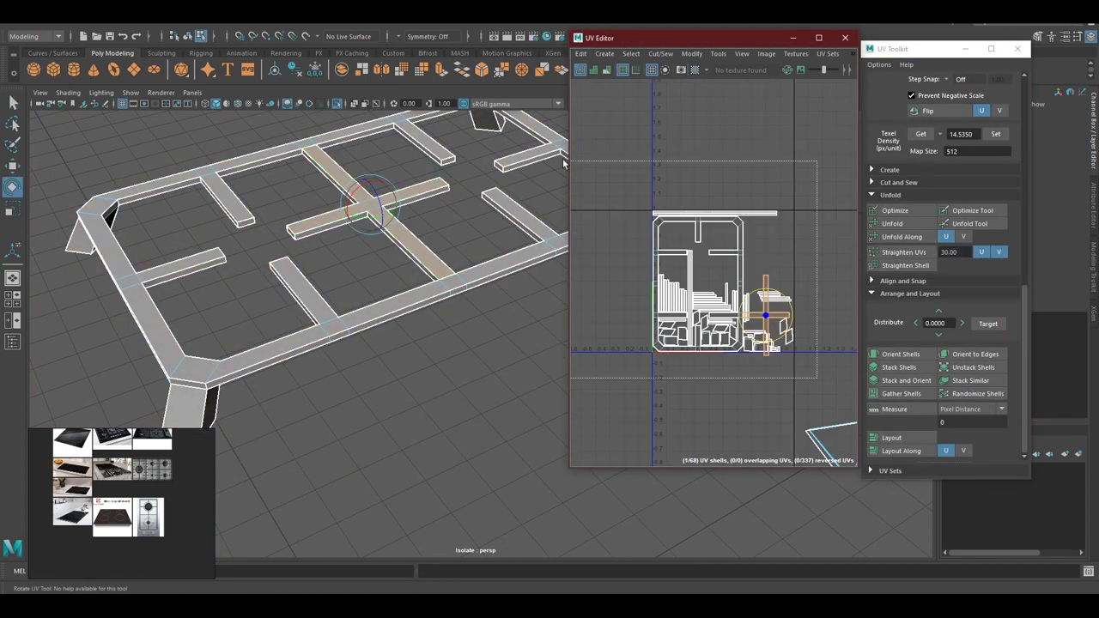
pyautogui.press('w')
pyautogui.scroll(-2, 670, 189)
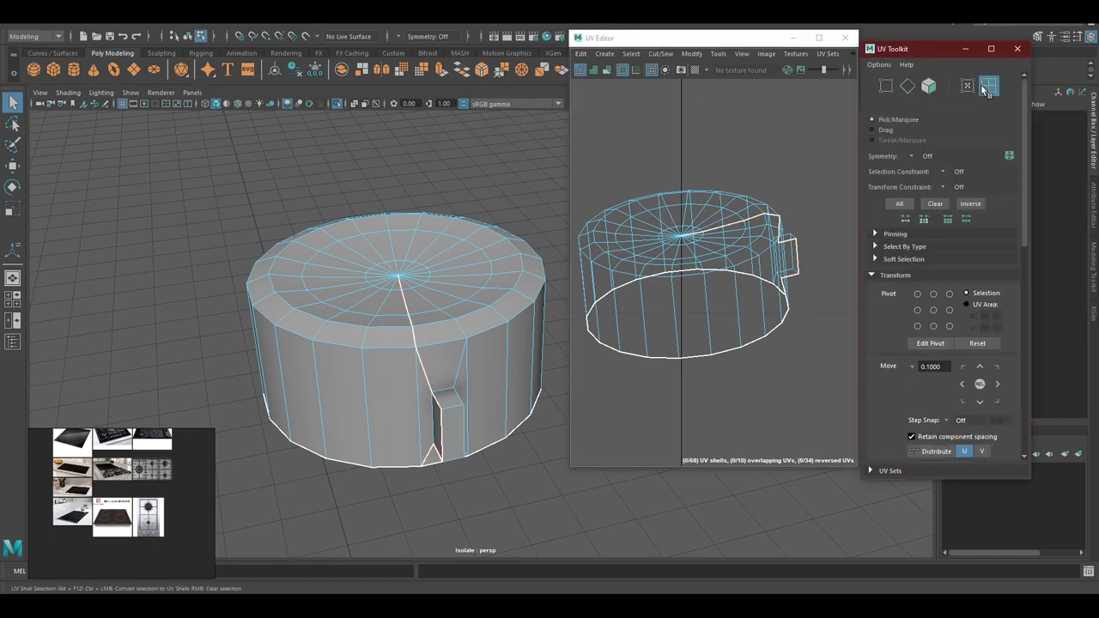
pyautogui.click(694, 70)
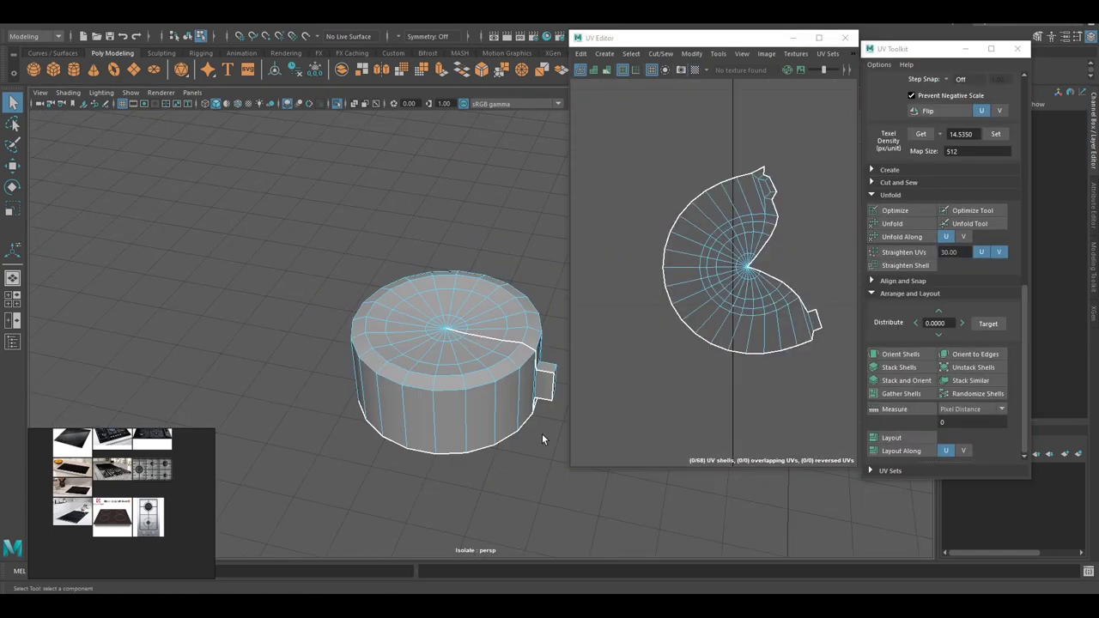
pyautogui.click(892, 437)
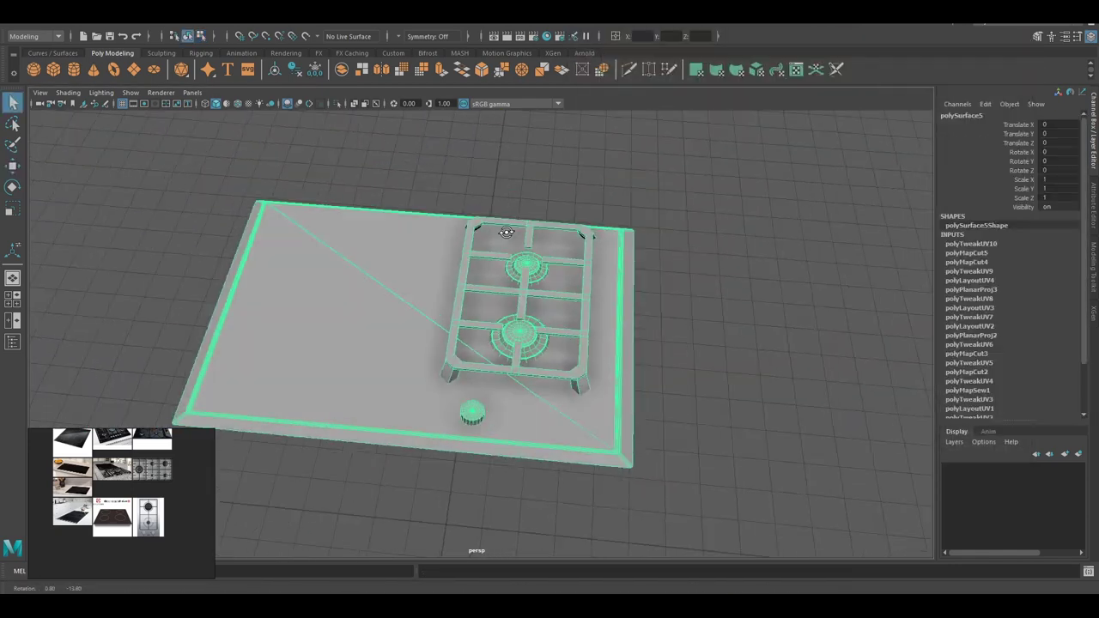
# Step: Move the knob copies into a row along the front edge, then select the stove plate
pyautogui.keyDown('alt'); pyautogui.moveTo(327, 106); pyautogui.dragTo(531, 341); pyautogui.keyUp('alt')
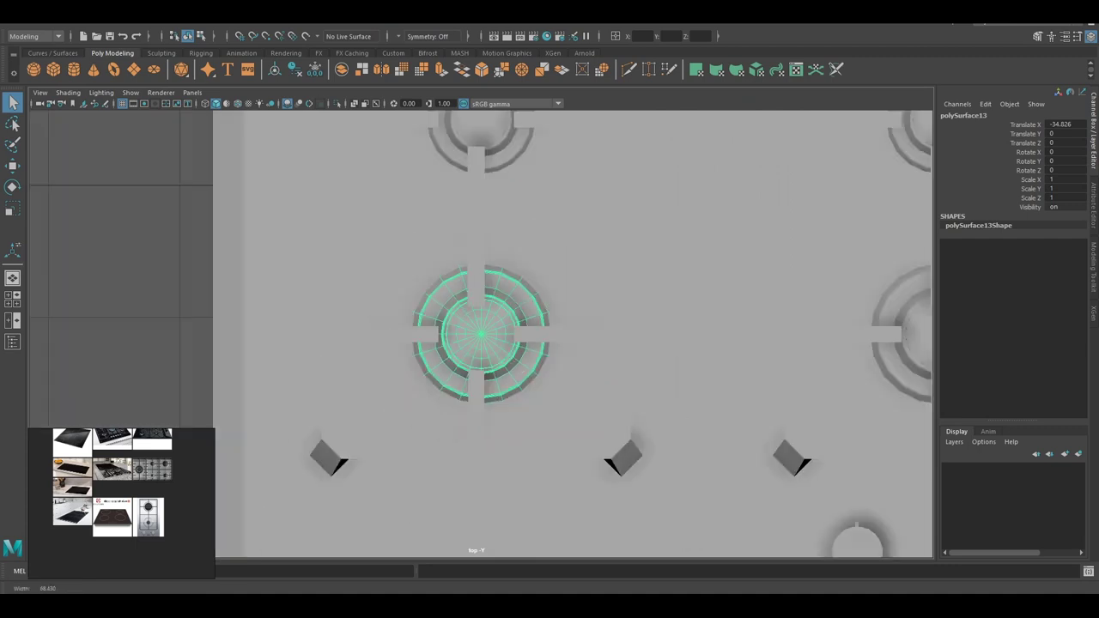
pyautogui.press('w')
pyautogui.scroll(-5, 471, 394)
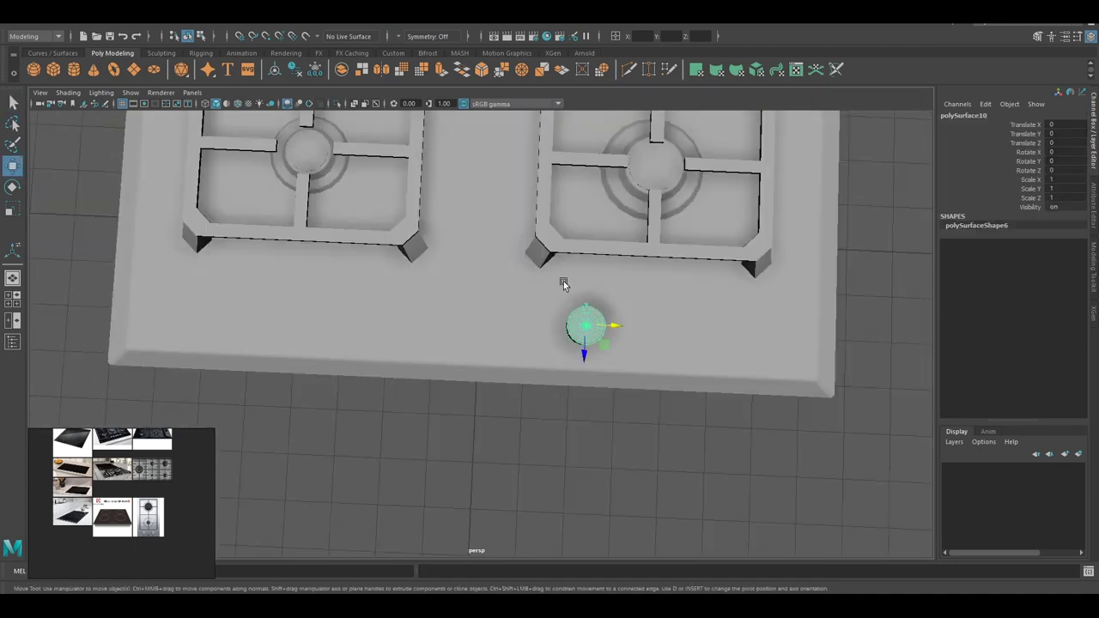
pyautogui.scroll(-5, 589, 442)
pyautogui.moveTo(589, 441)
pyautogui.keyDown('alt'); pyautogui.mouseDown()
pyautogui.moveTo(645, 368)
pyautogui.moveTo(630, 466)
pyautogui.mouseUp(); pyautogui.keyUp('alt')
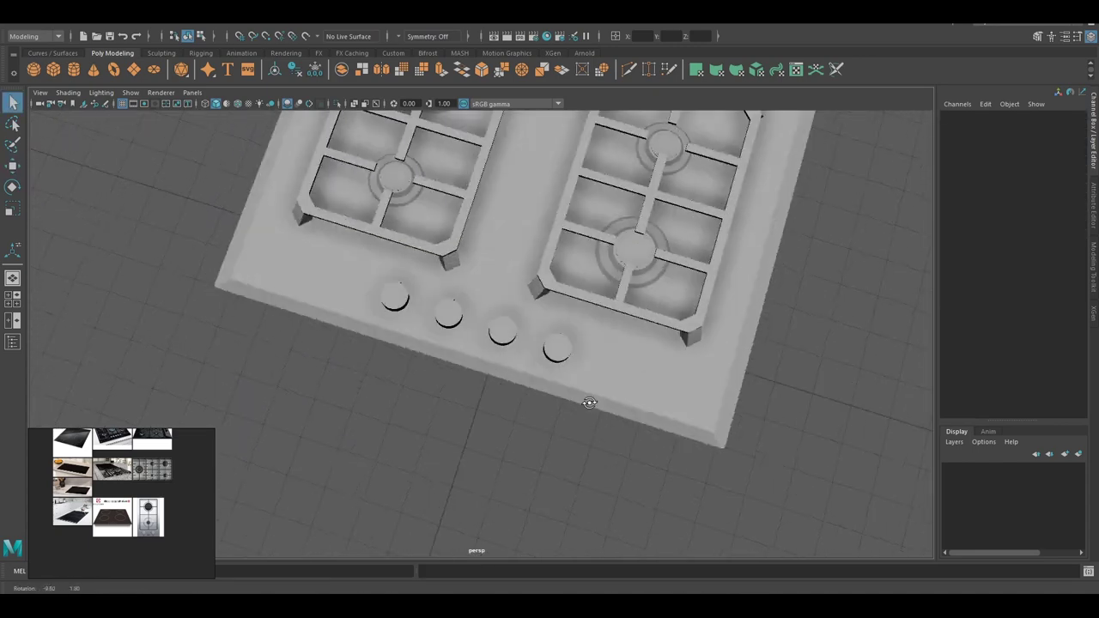
pyautogui.scroll(5, 629, 417)
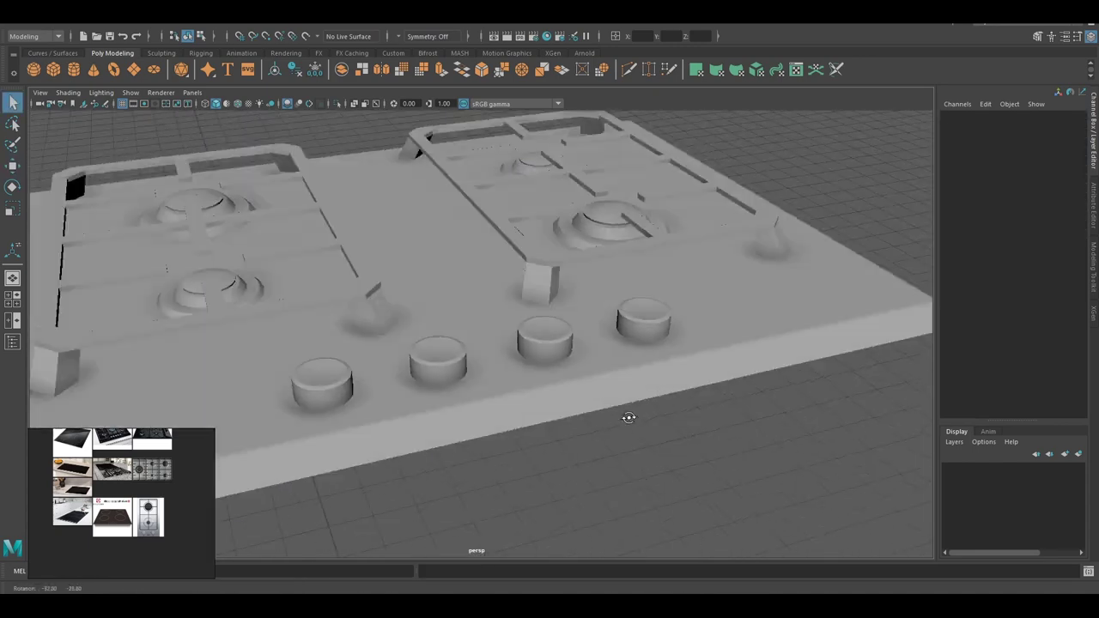
pyautogui.moveTo(629, 418)
pyautogui.keyDown('alt'); pyautogui.mouseDown()
pyautogui.moveTo(567, 386)
pyautogui.moveTo(666, 390)
pyautogui.mouseUp(); pyautogui.keyUp('alt')
pyautogui.scroll(-5, 555, 378)
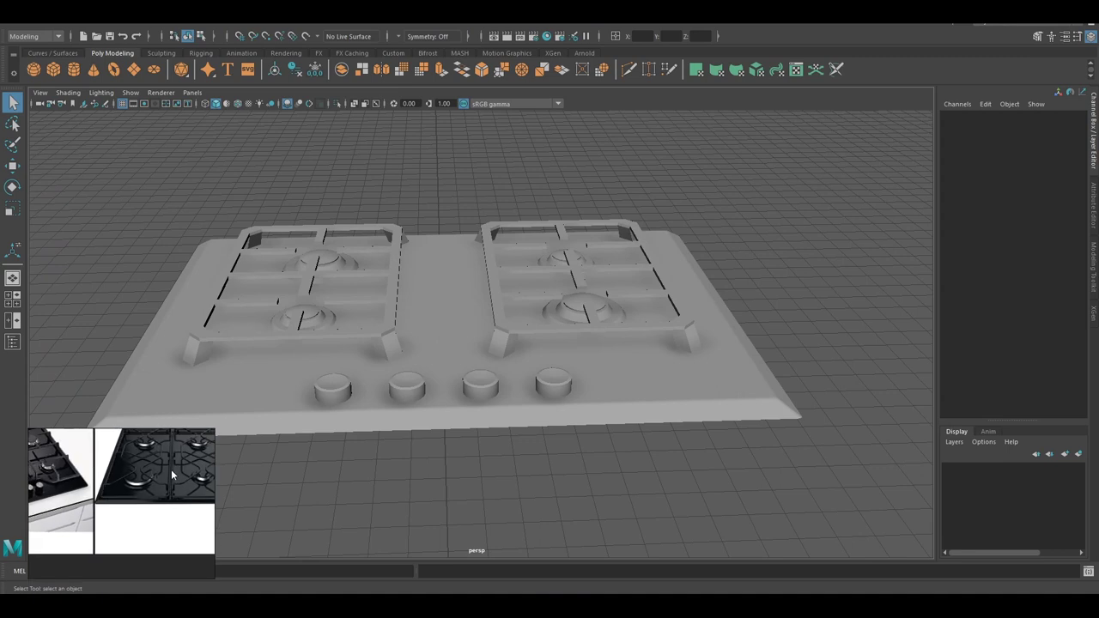
pyautogui.click(208, 392)
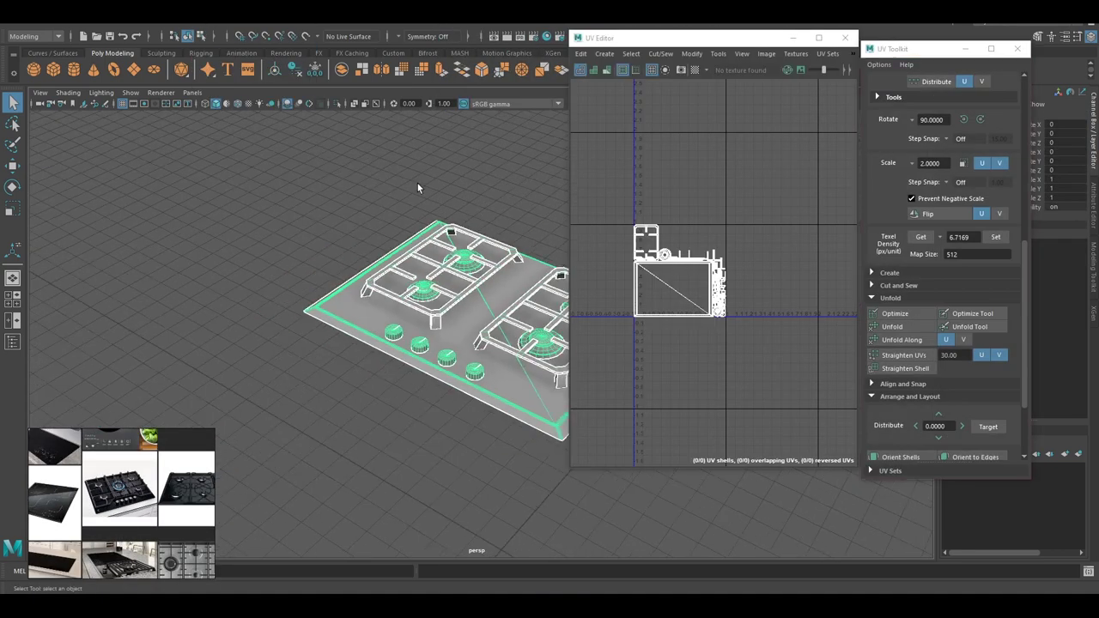
# Step: Inspect the packed UV shells in the UV Editor and clear the shell selection
pyautogui.scroll(-1, 737, 259)
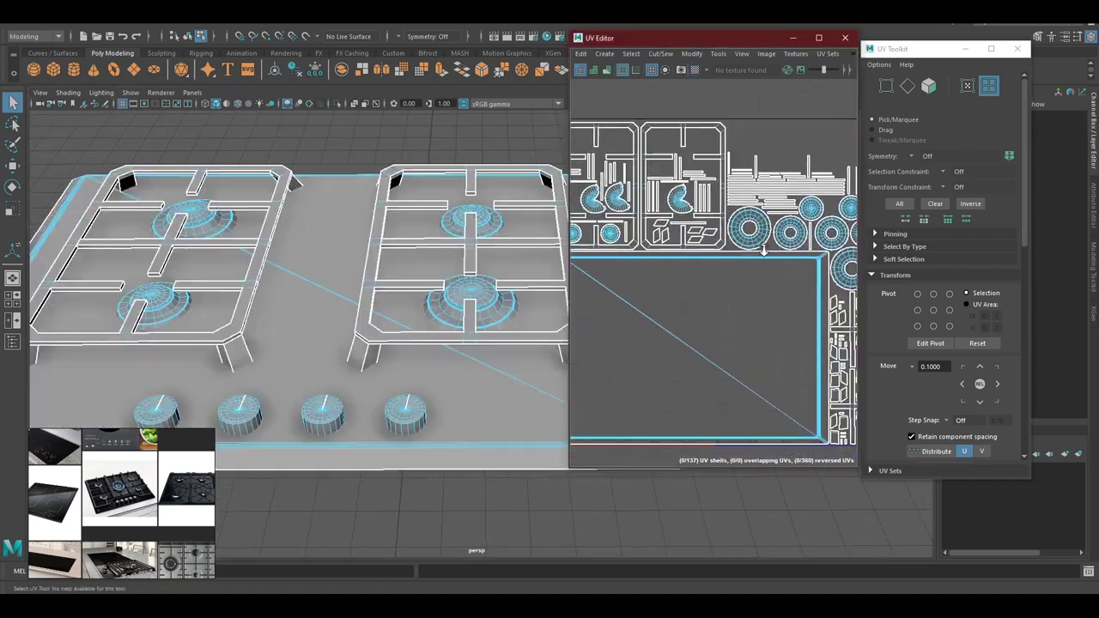
pyautogui.scroll(-2, 753, 317)
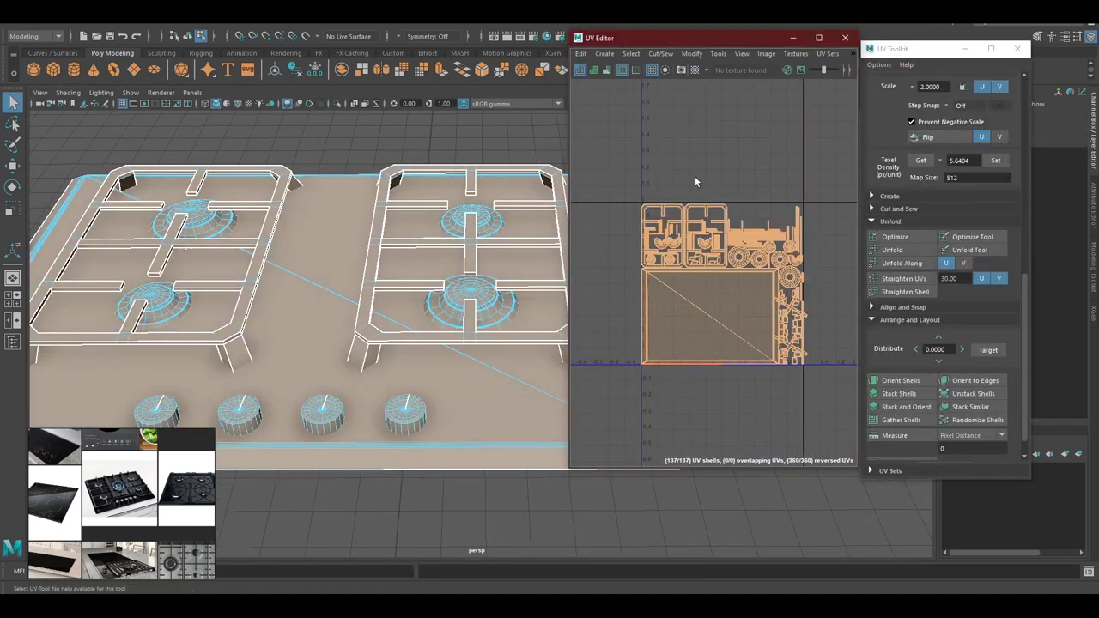
pyautogui.scroll(5, 695, 176)
pyautogui.scroll(-5, 796, 180)
pyautogui.scroll(1, 766, 270)
pyautogui.scroll(4, 778, 309)
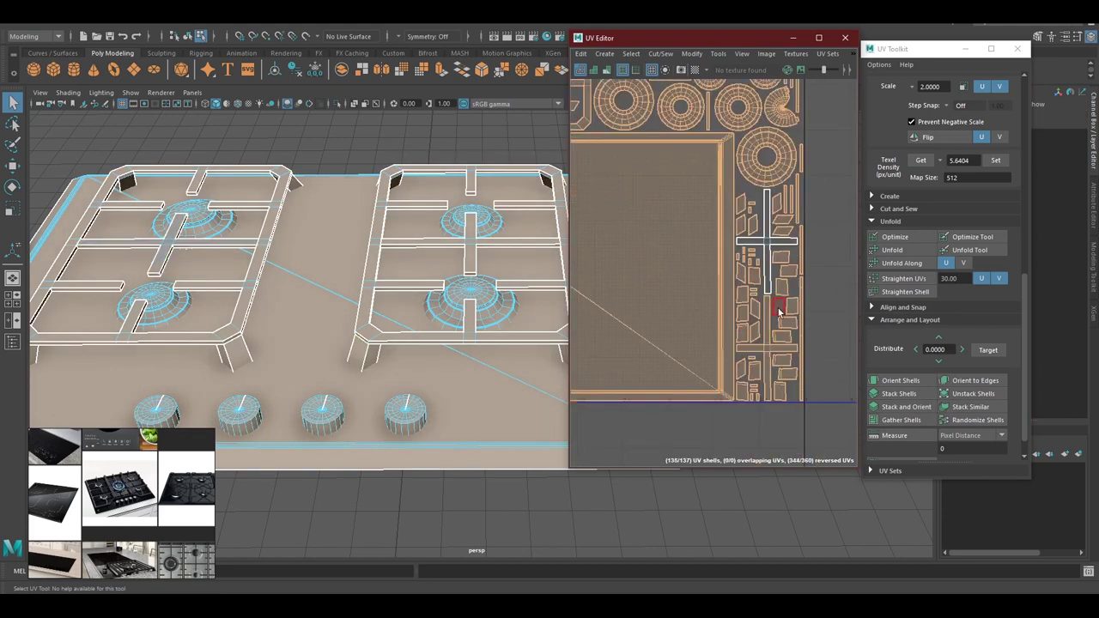
pyautogui.scroll(-4, 778, 308)
pyautogui.click(590, 118)
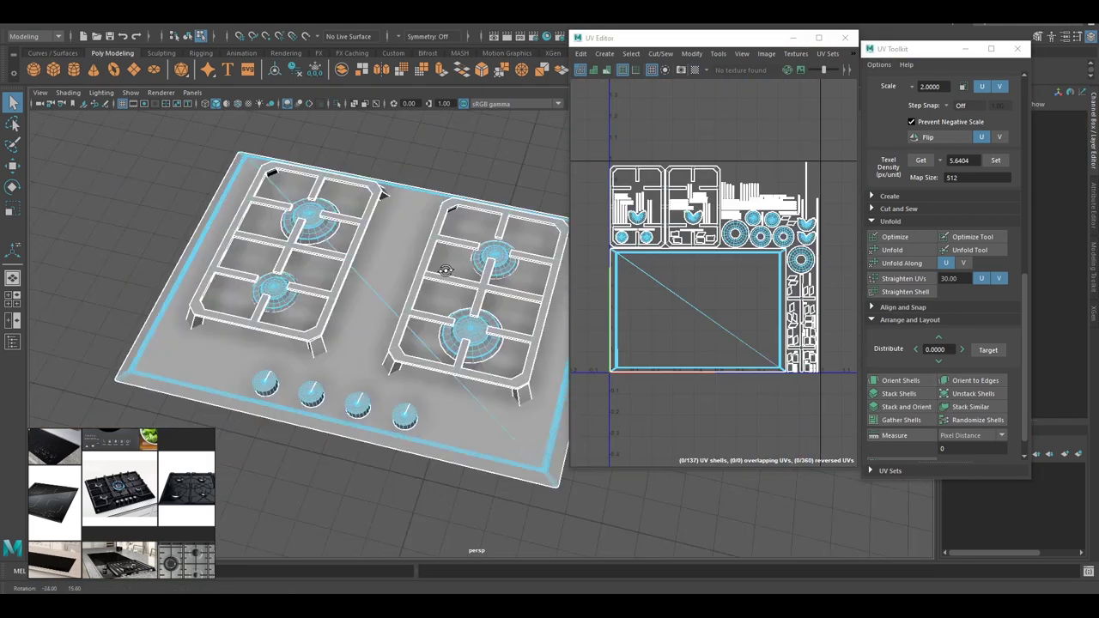
pyautogui.scroll(5, 446, 271)
pyautogui.scroll(3, 601, 274)
pyautogui.scroll(-2, 601, 275)
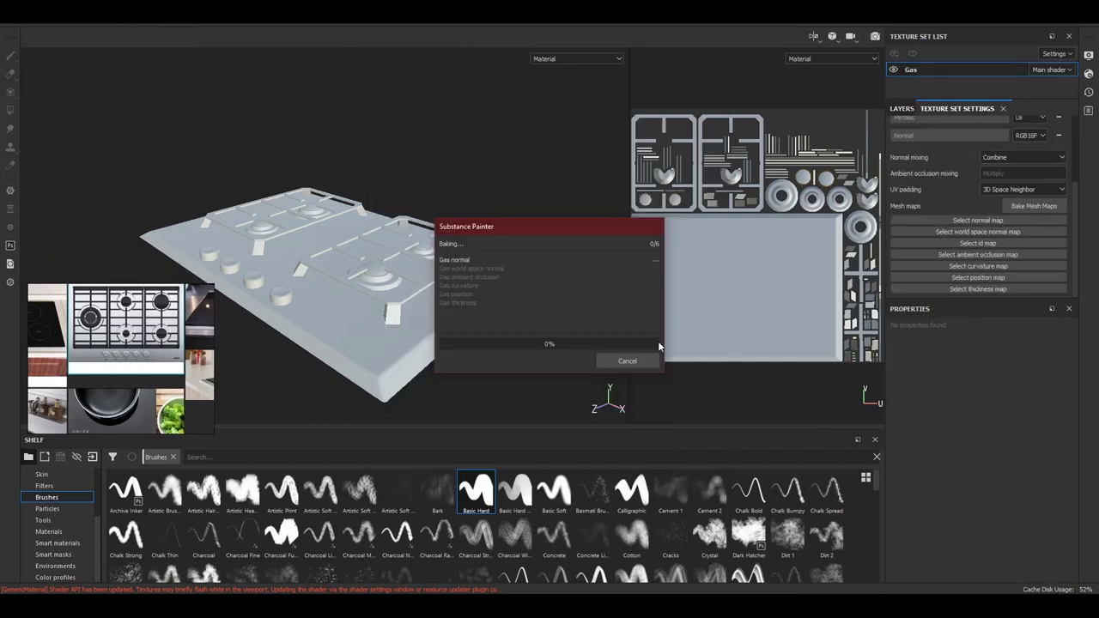
# Step: Set up polygon-fill masks on the Base and Metal Bars fill layers
pyautogui.moveTo(658, 341)
pyautogui.keyDown('alt'); pyautogui.mouseDown()
pyautogui.moveTo(434, 302)
pyautogui.moveTo(400, 274)
pyautogui.mouseUp(); pyautogui.keyUp('alt')
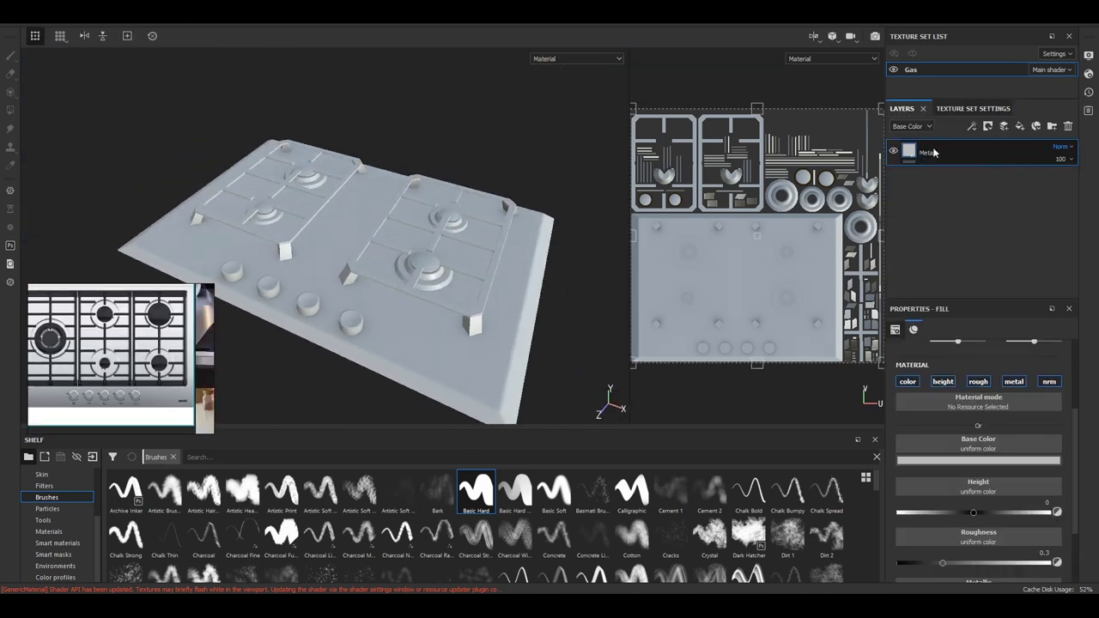
pyautogui.click(957, 180)
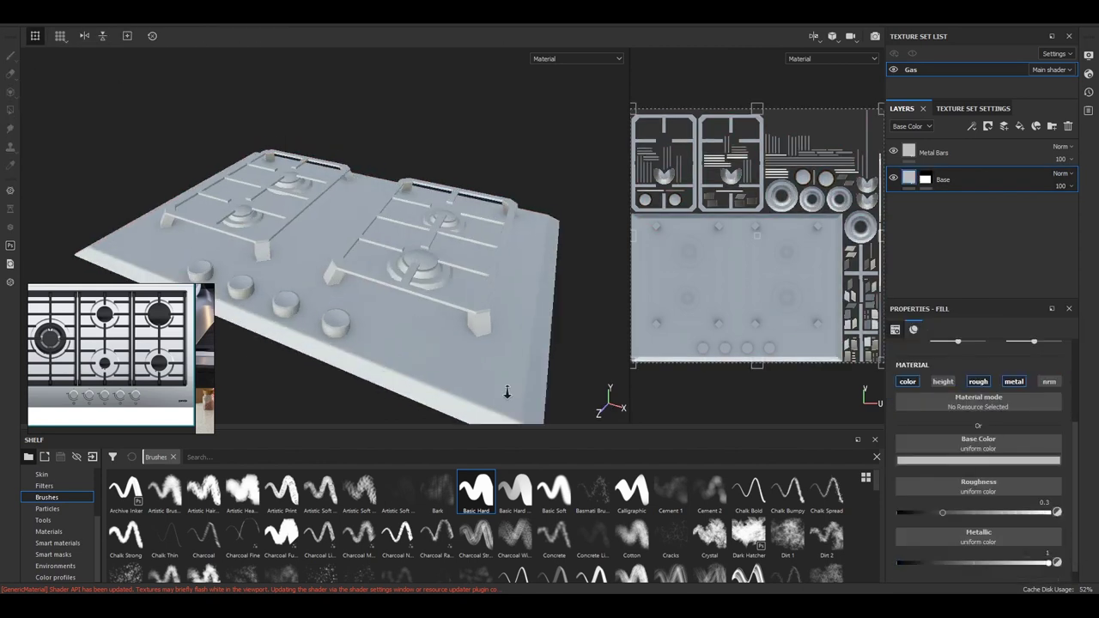
pyautogui.keyDown('alt'); pyautogui.moveTo(424, 326); pyautogui.dragTo(481, 284); pyautogui.keyUp('alt')
pyautogui.press('4')
pyautogui.click(943, 179)
pyautogui.click(10, 110)
pyautogui.click(957, 178)
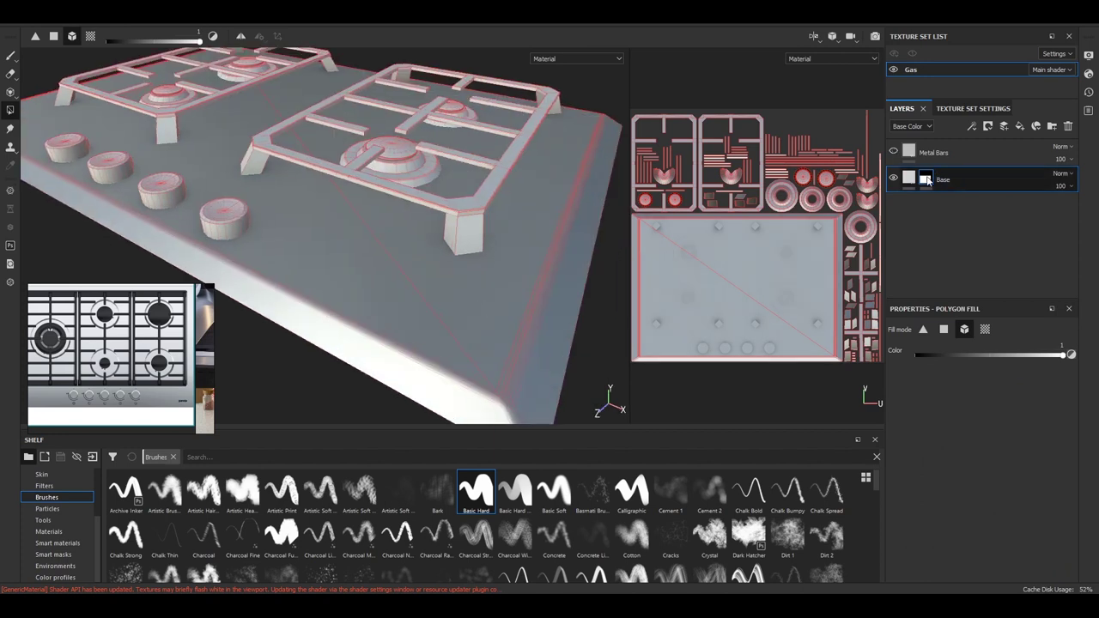
pyautogui.click(948, 514)
# Step: Darken the Metal Bars layer's base colour
pyautogui.keyDown('alt'); pyautogui.moveTo(412, 284); pyautogui.dragTo(437, 312); pyautogui.keyUp('alt')
pyautogui.click(910, 152)
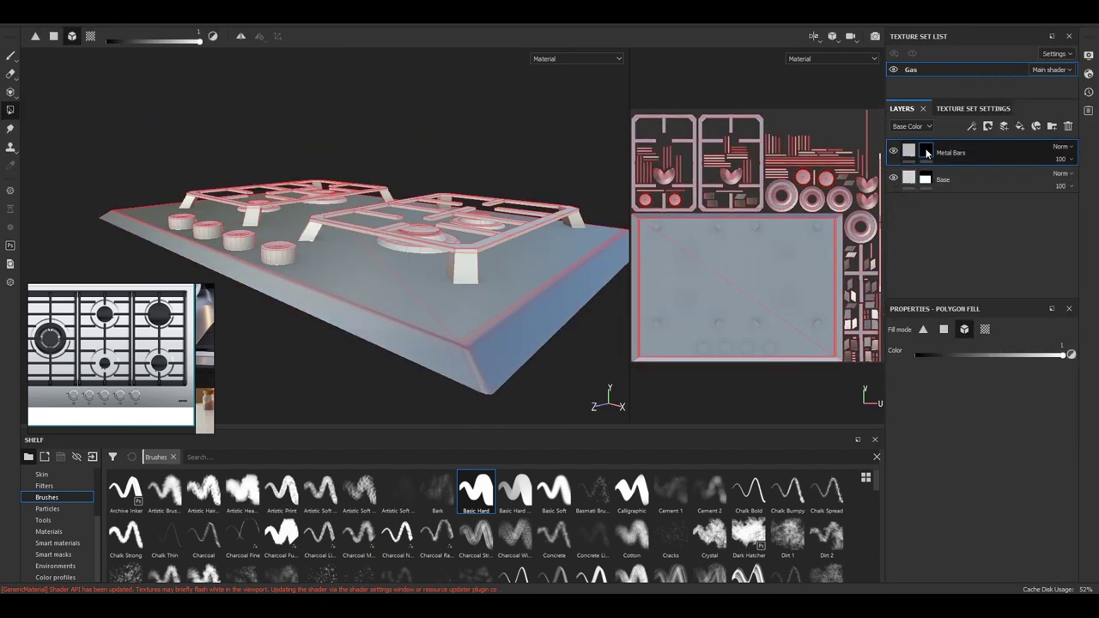
pyautogui.keyDown('alt'); pyautogui.moveTo(387, 258); pyautogui.dragTo(447, 283); pyautogui.keyUp('alt')
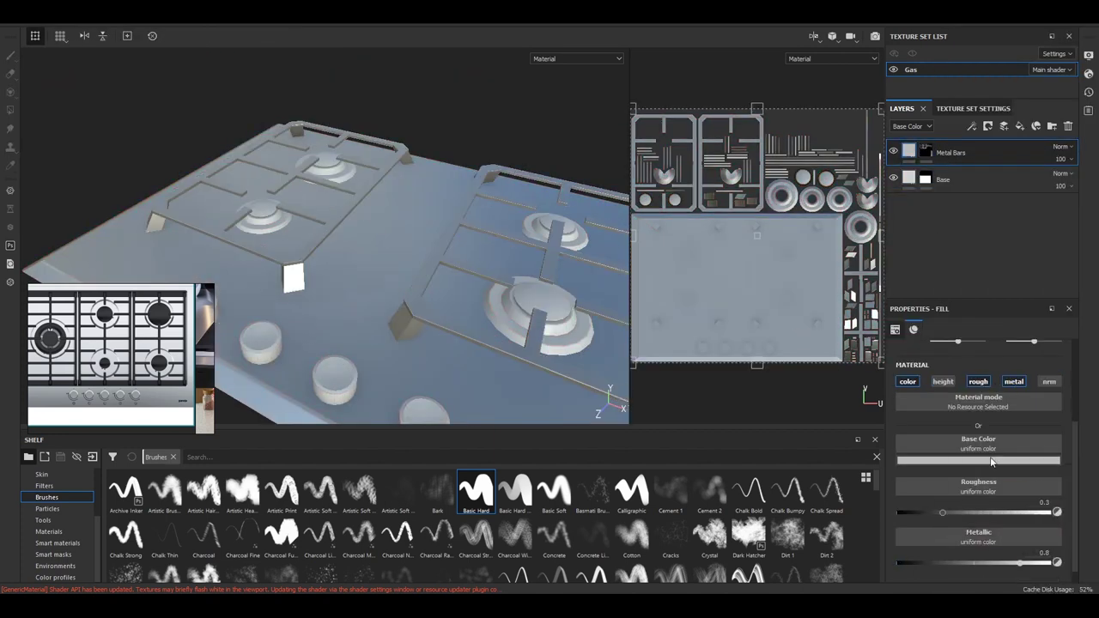
pyautogui.click(978, 460)
pyautogui.keyDown('alt'); pyautogui.moveTo(374, 278); pyautogui.dragTo(447, 258); pyautogui.keyUp('alt')
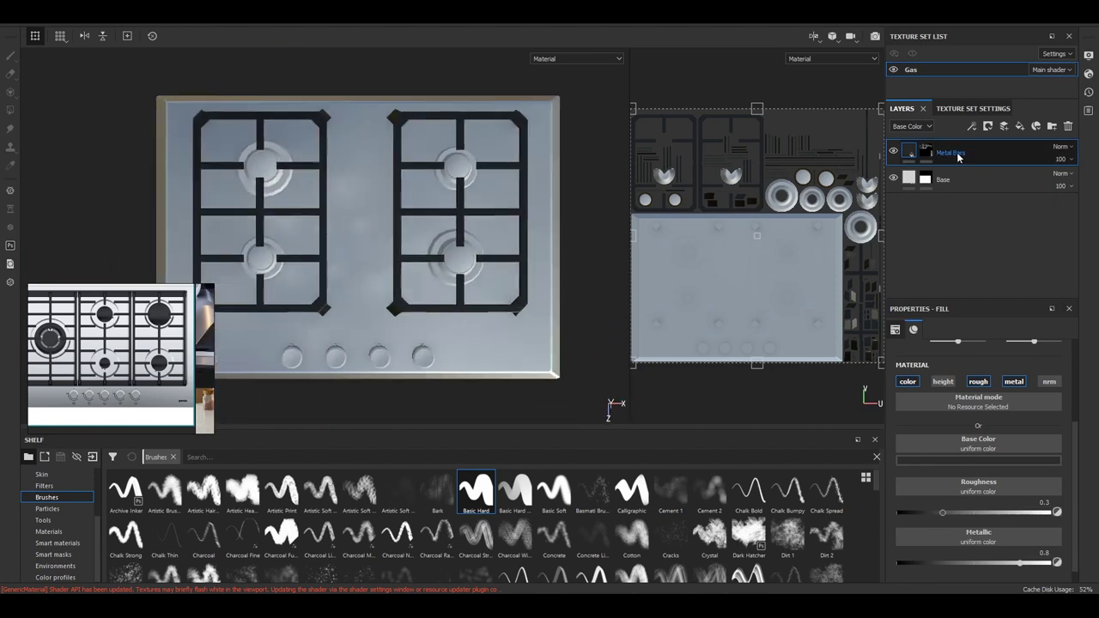
# Step: Name the new paint layer 'Height' and try a test height stroke, then undo it
pyautogui.write('Height')
pyautogui.press('Return')
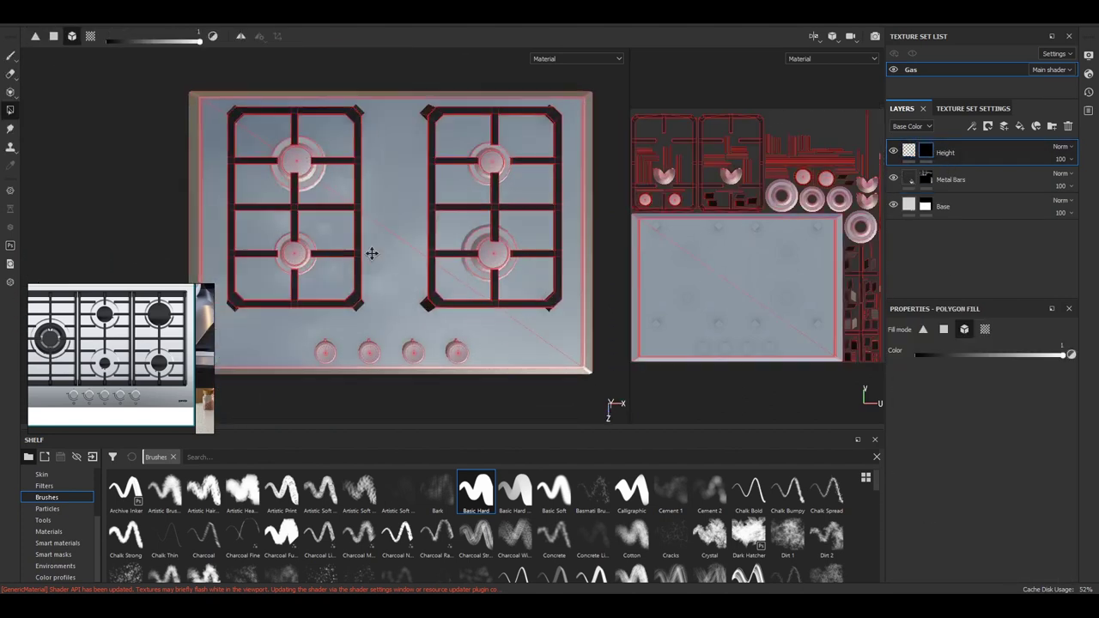
pyautogui.moveTo(373, 253); pyautogui.dragTo(459, 254)
pyautogui.hotkey('ctrl', 'z')
pyautogui.scroll(-3, 415, 159)
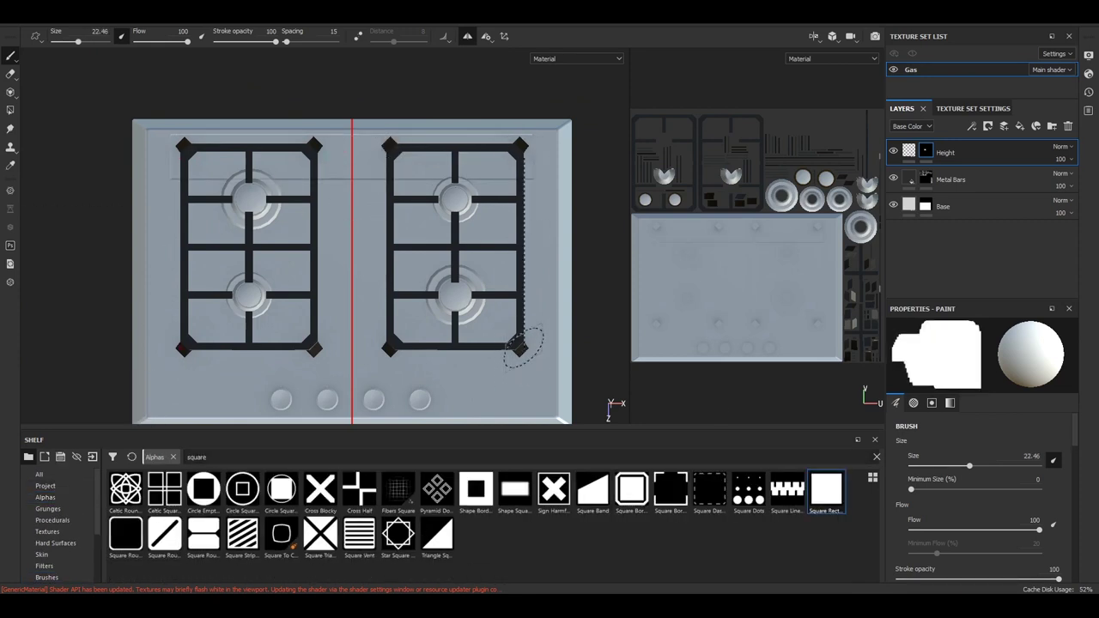
# Step: Zoom the 2D view onto the plate edge and shrink the brush size to 6.36
pyautogui.scroll(2, 601, 258)
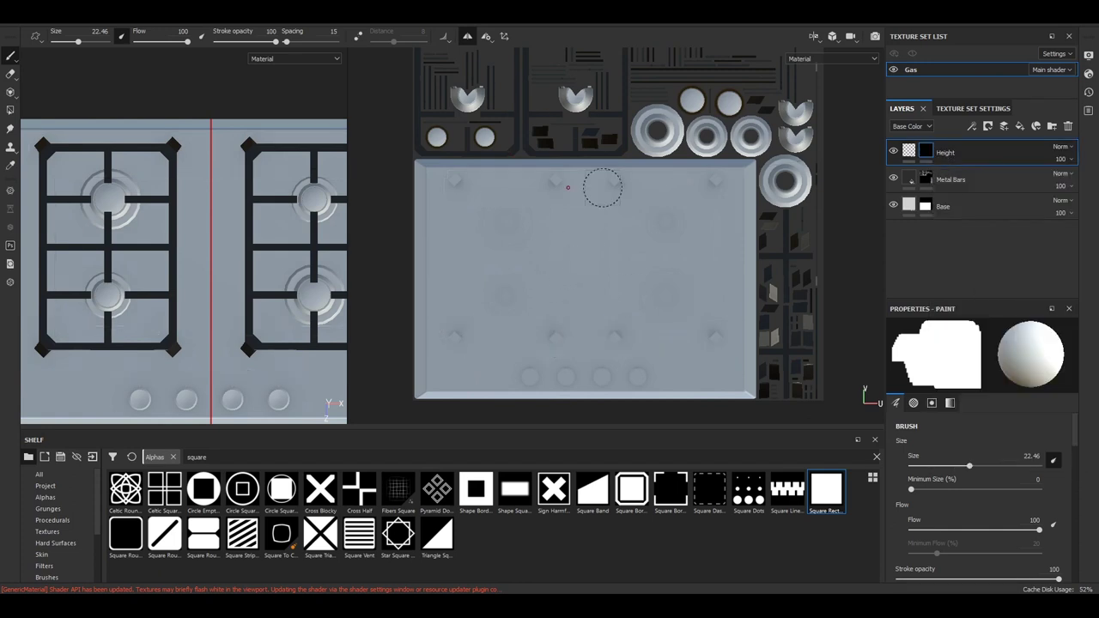
pyautogui.scroll(3, 605, 333)
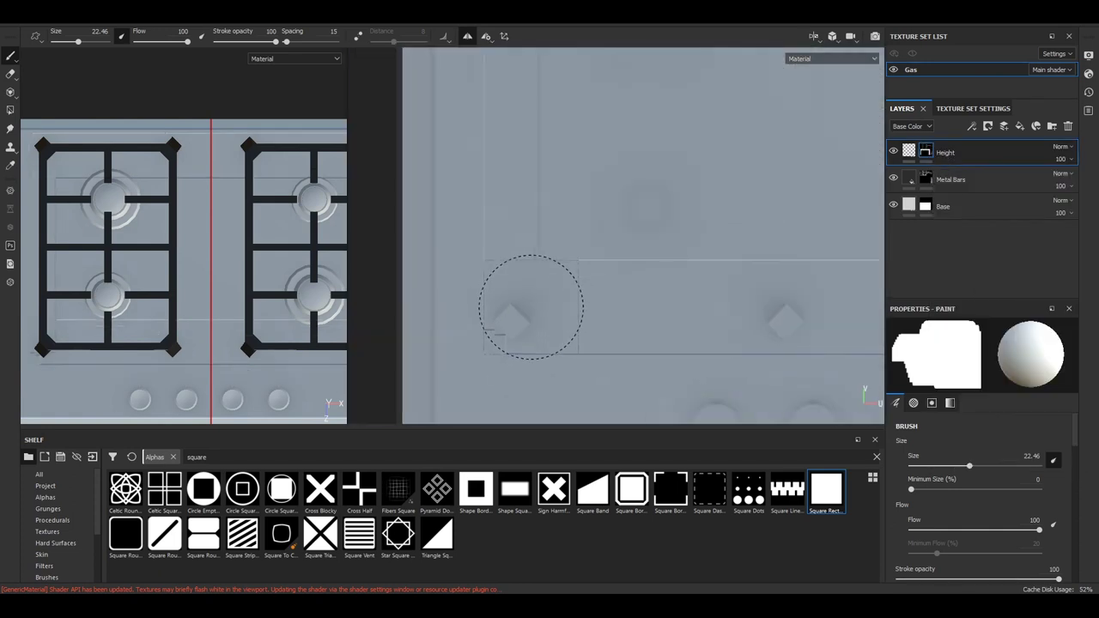
pyautogui.moveTo(571, 220); pyautogui.dragTo(522, 152, button='middle')
pyautogui.scroll(2, 601, 233)
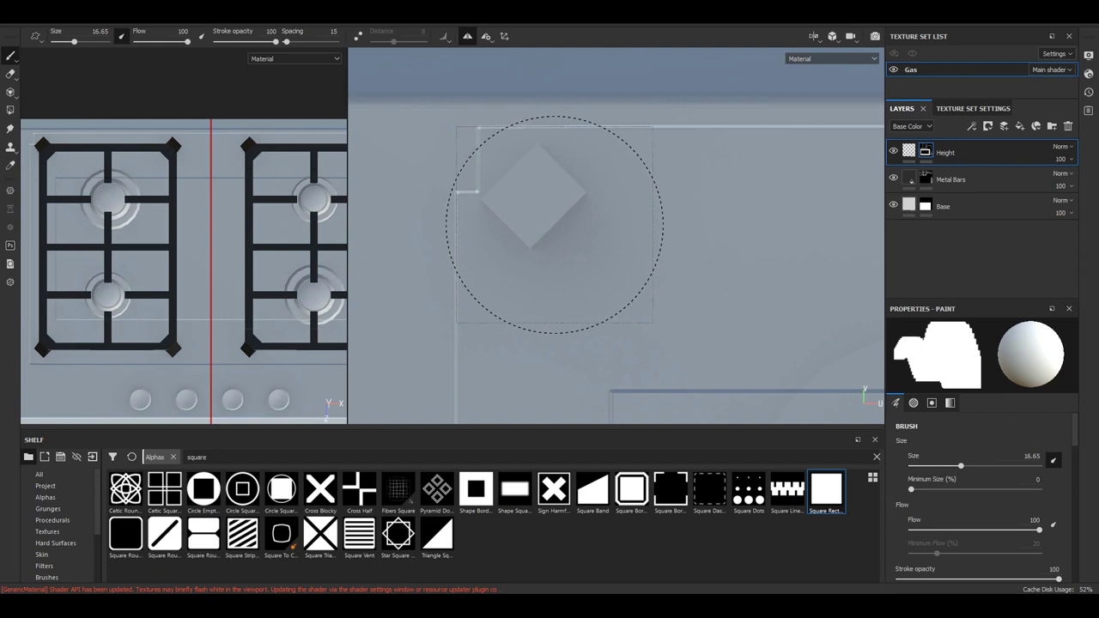
pyautogui.scroll(-3, 571, 184)
pyautogui.scroll(2, 571, 183)
pyautogui.moveTo(576, 252); pyautogui.dragTo(685, 293, button='middle')
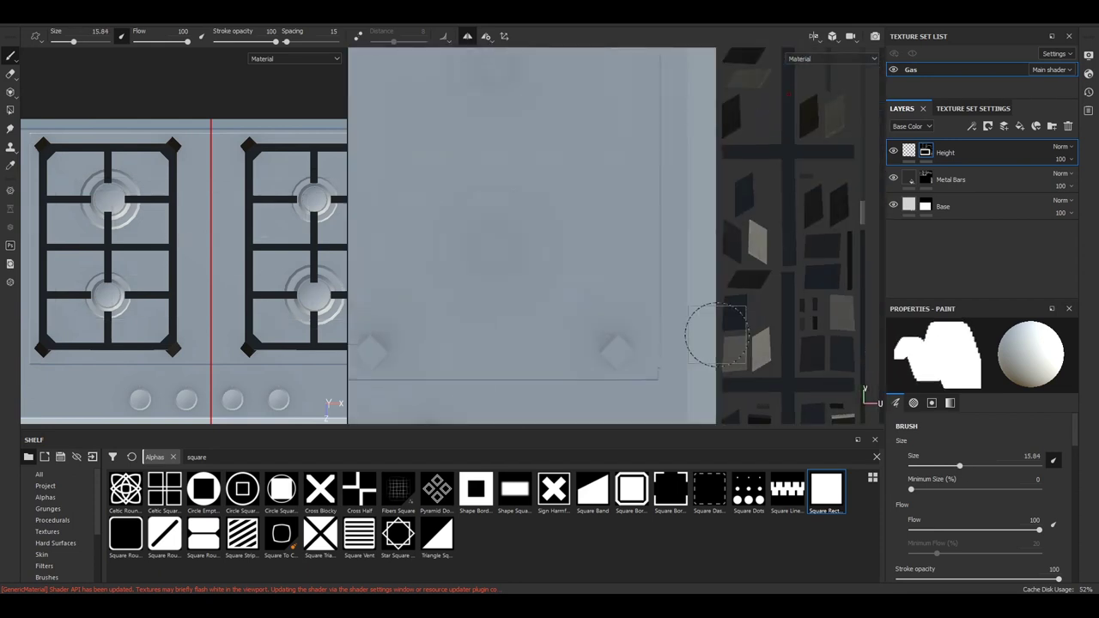
pyautogui.scroll(3, 685, 294)
pyautogui.keyDown('ctrl'); pyautogui.moveTo(685, 294); pyautogui.dragTo(546, 321, button='right'); pyautogui.keyUp('ctrl')
pyautogui.scroll(-2, 549, 321)
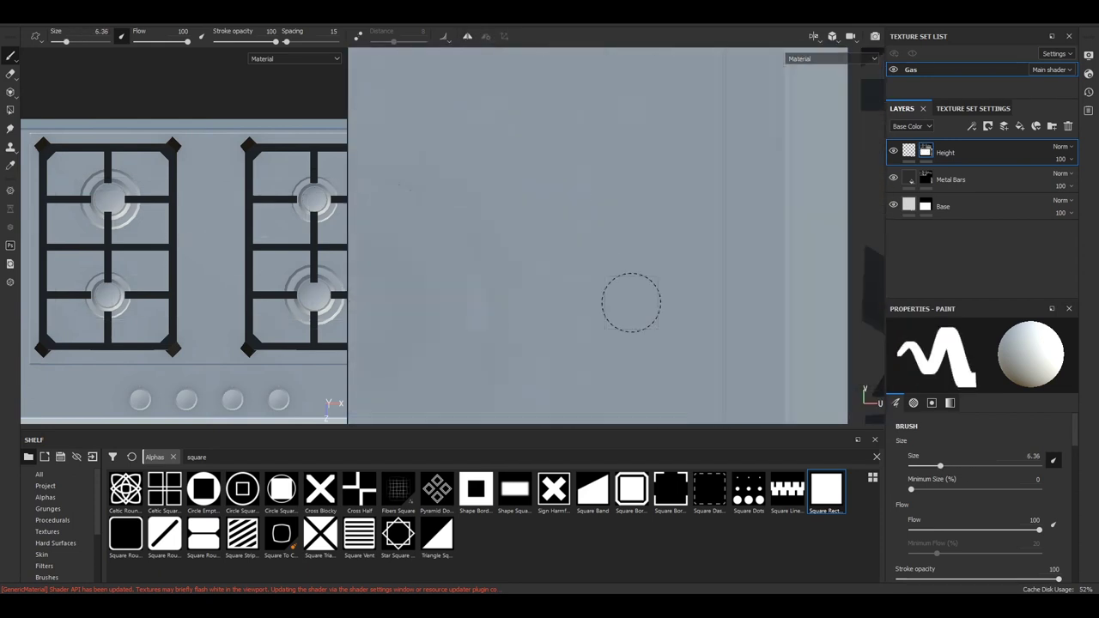
pyautogui.scroll(-4, 665, 243)
# Step: Add a blur filter under the Height layer and select its mask
pyautogui.moveTo(347, 245); pyautogui.dragTo(572, 245)
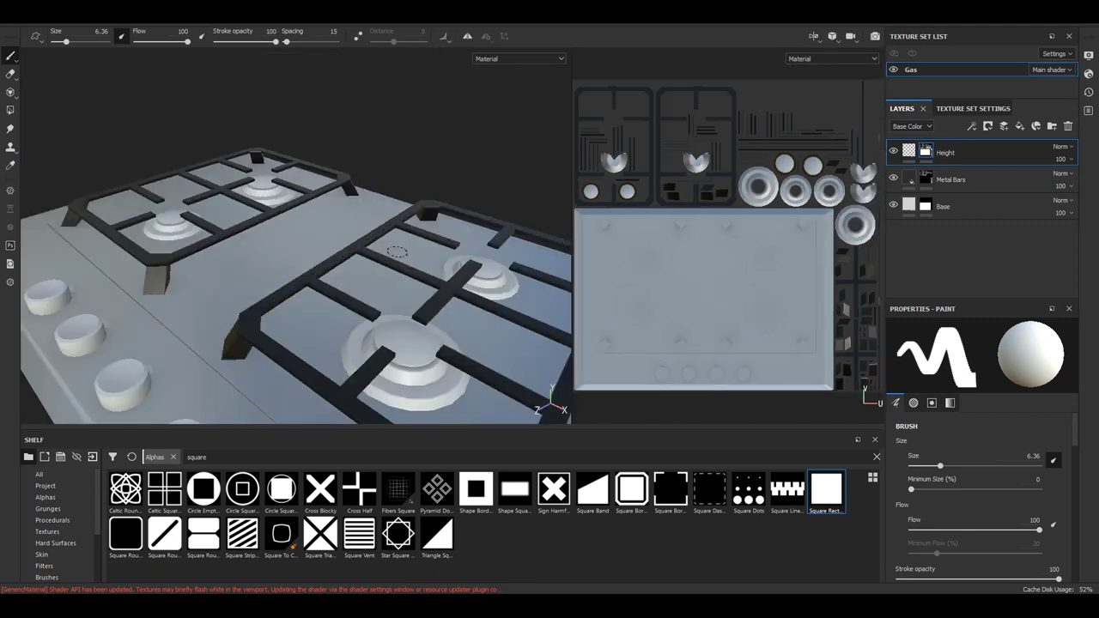
pyautogui.keyDown('alt'); pyautogui.moveTo(344, 257); pyautogui.dragTo(365, 273); pyautogui.keyUp('alt')
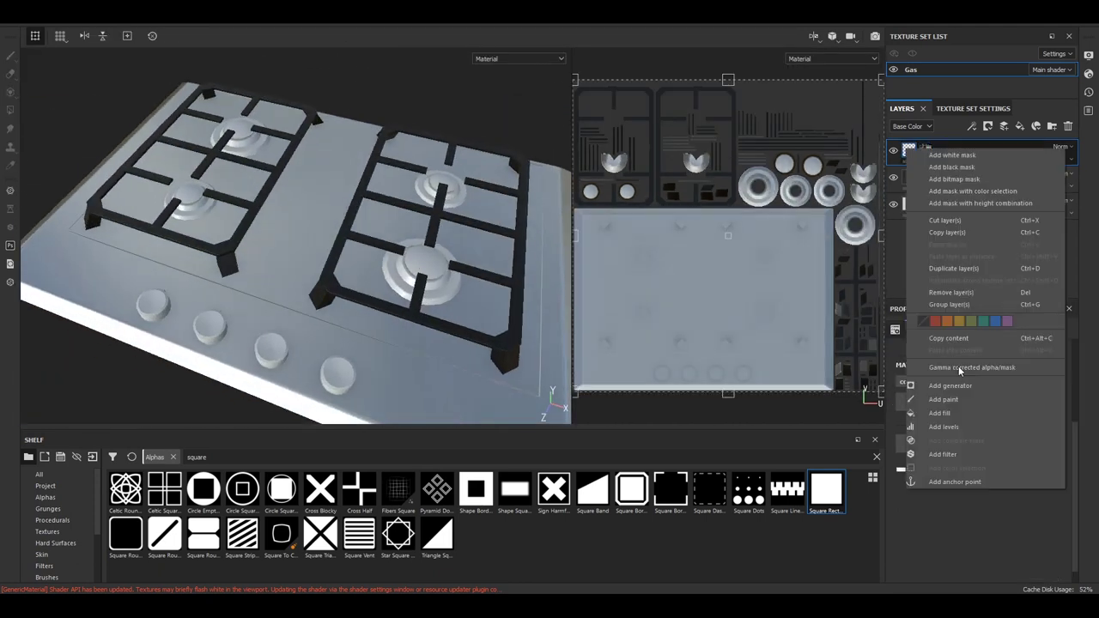
pyautogui.moveTo(1052, 423); pyautogui.dragTo(1063, 422)
pyautogui.click(925, 152)
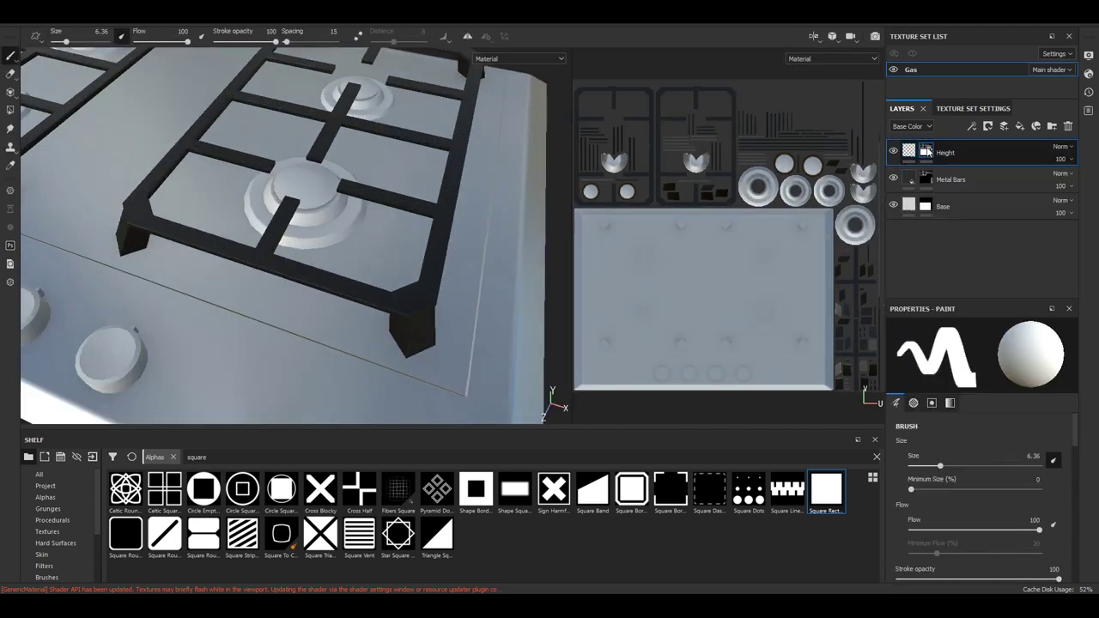
# Step: Add a Blur filter to the Height layer and raise its intensity
pyautogui.press('f')
pyautogui.press('4')
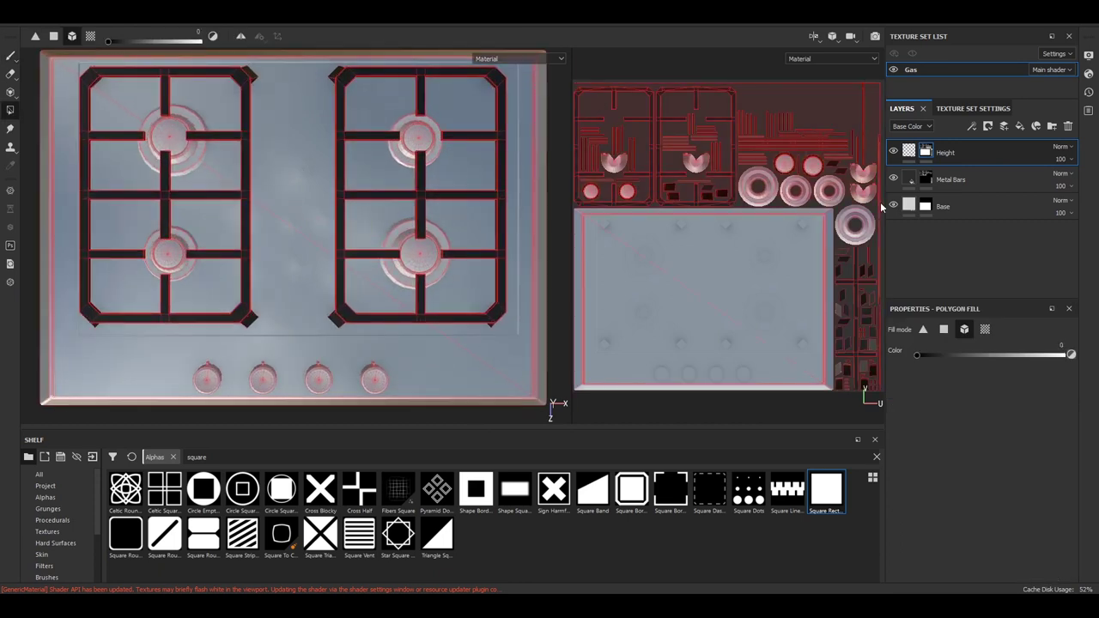
pyautogui.moveTo(879, 198); pyautogui.dragTo(802, 163, button='middle')
pyautogui.rightClick(926, 152)
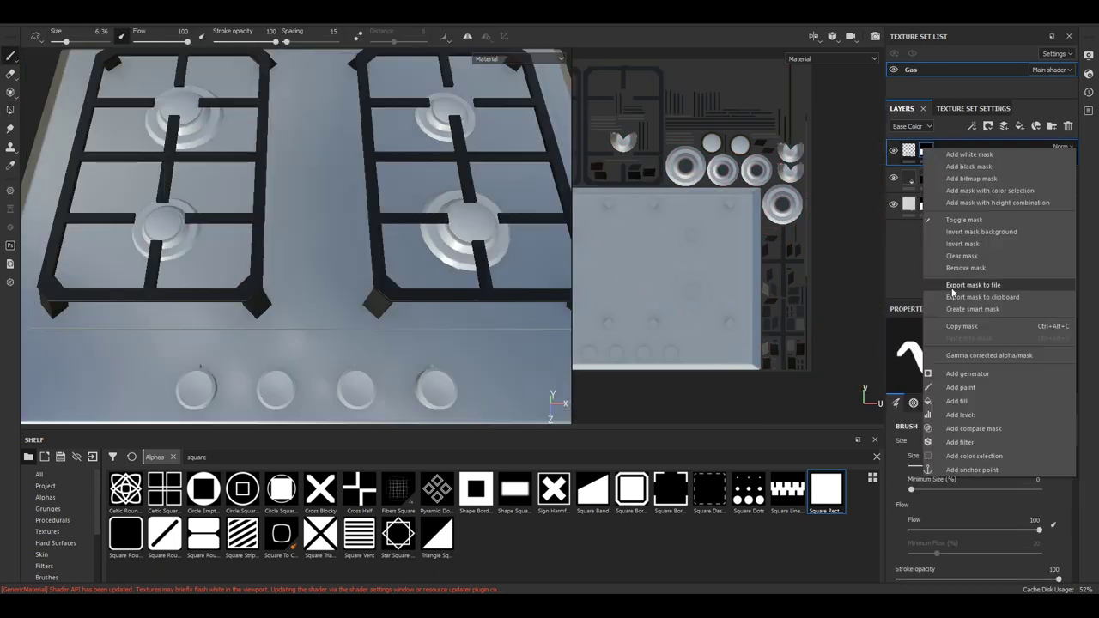
pyautogui.click(953, 417)
pyautogui.click(979, 360)
pyautogui.keyDown('alt'); pyautogui.moveTo(272, 264); pyautogui.dragTo(309, 284); pyautogui.keyUp('alt')
pyautogui.moveTo(906, 407); pyautogui.dragTo(926, 409)
pyautogui.press('f')
# Step: Add a Transform filter that offsets the height detail 0.01 on X
pyautogui.click(972, 126)
pyautogui.click(981, 348)
pyautogui.scroll(-1, 996, 378)
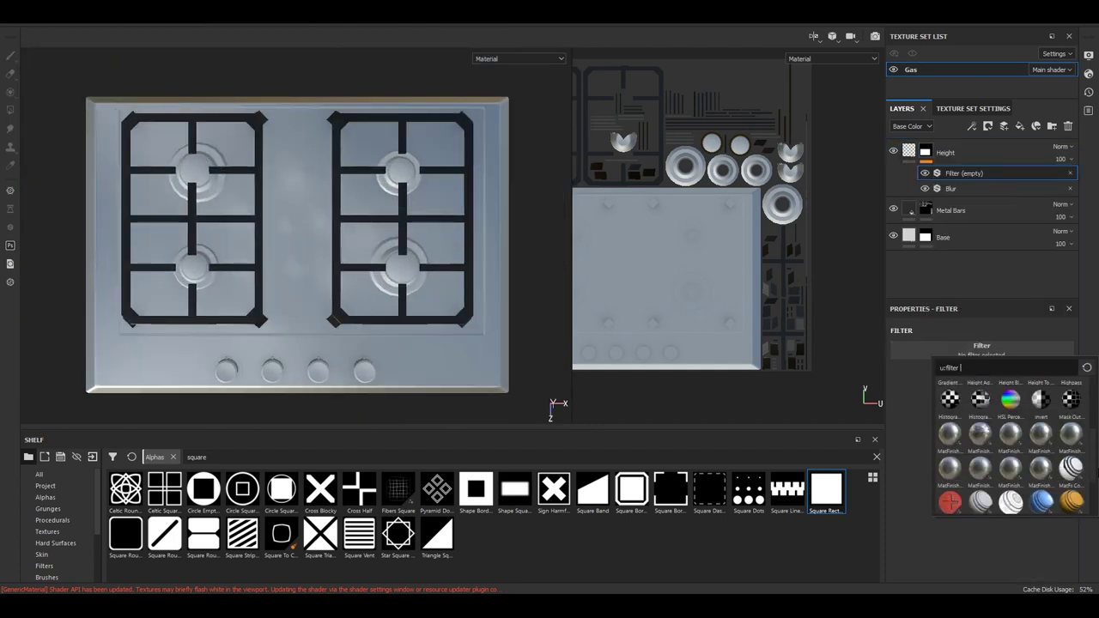
pyautogui.click(1010, 489)
pyautogui.moveTo(986, 462); pyautogui.dragTo(988, 462)
pyautogui.scroll(2, 416, 302)
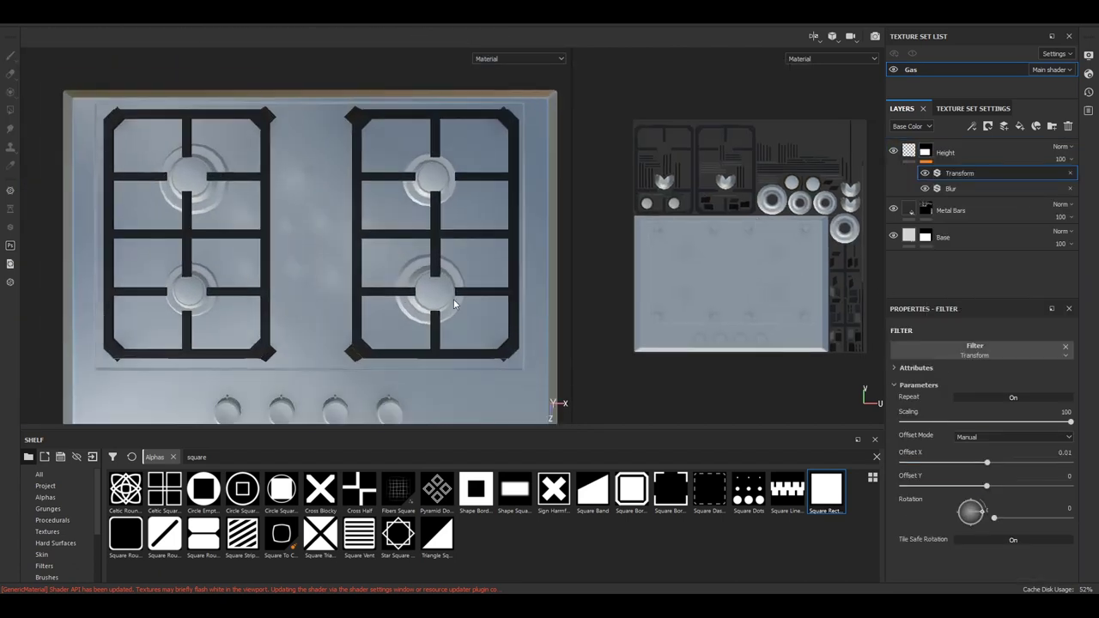
pyautogui.keyDown('alt'); pyautogui.moveTo(416, 302); pyautogui.dragTo(464, 284); pyautogui.keyUp('alt')
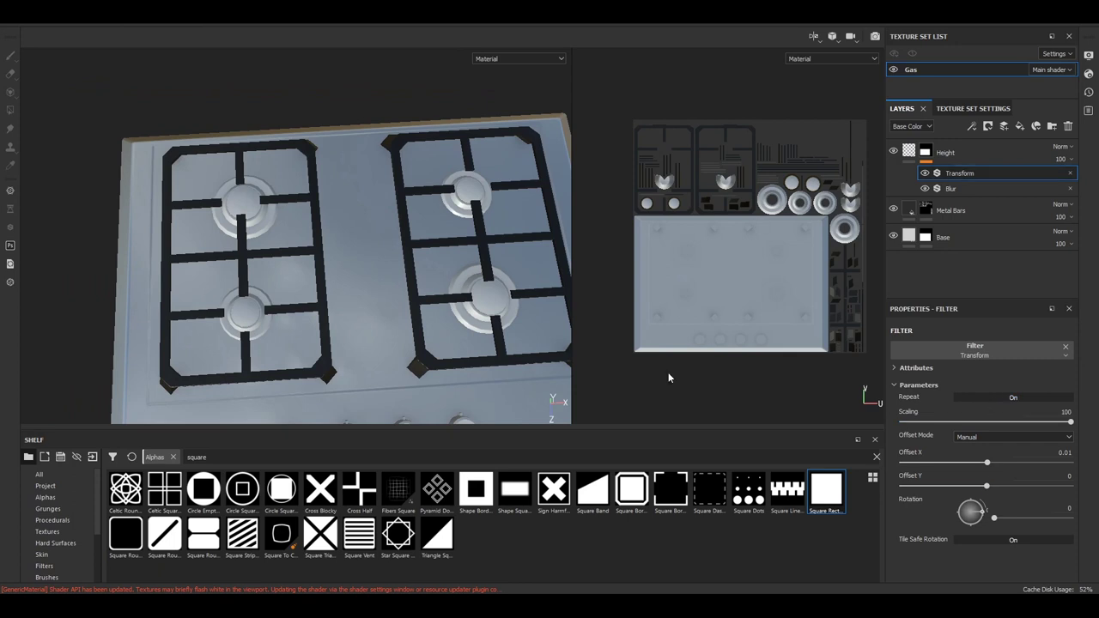
pyautogui.moveTo(412, 283)
pyautogui.keyDown('alt'); pyautogui.mouseDown()
pyautogui.moveTo(368, 271)
pyautogui.moveTo(532, 248)
pyautogui.mouseUp(); pyautogui.keyUp('alt')
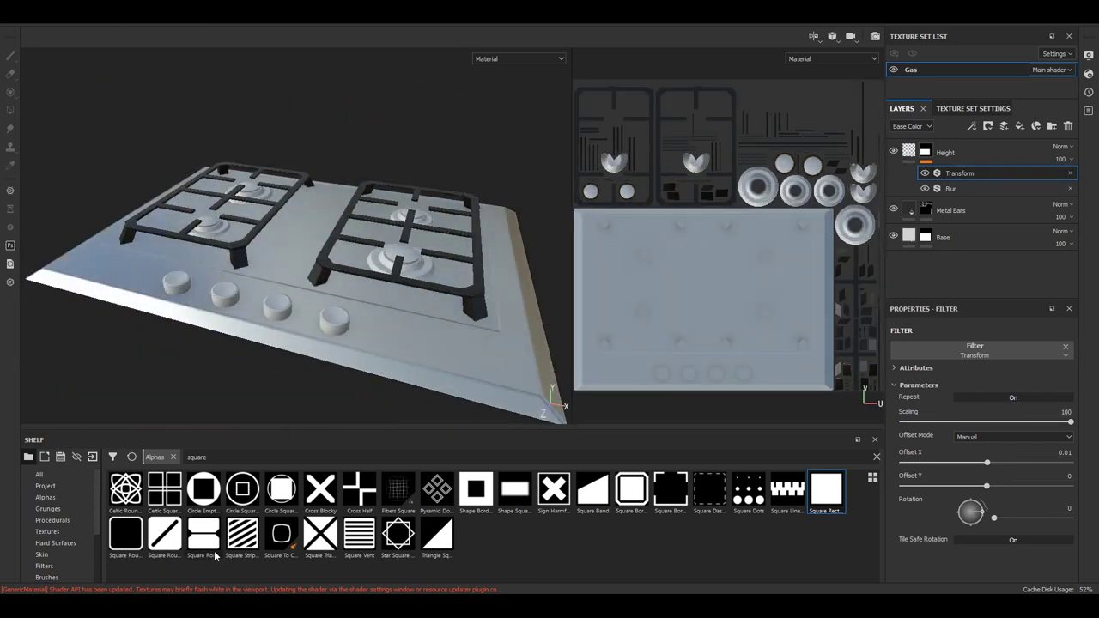
pyautogui.moveTo(258, 292)
pyautogui.keyDown('alt'); pyautogui.mouseDown()
pyautogui.moveTo(299, 298)
pyautogui.moveTo(370, 283)
pyautogui.mouseUp(); pyautogui.keyUp('alt')
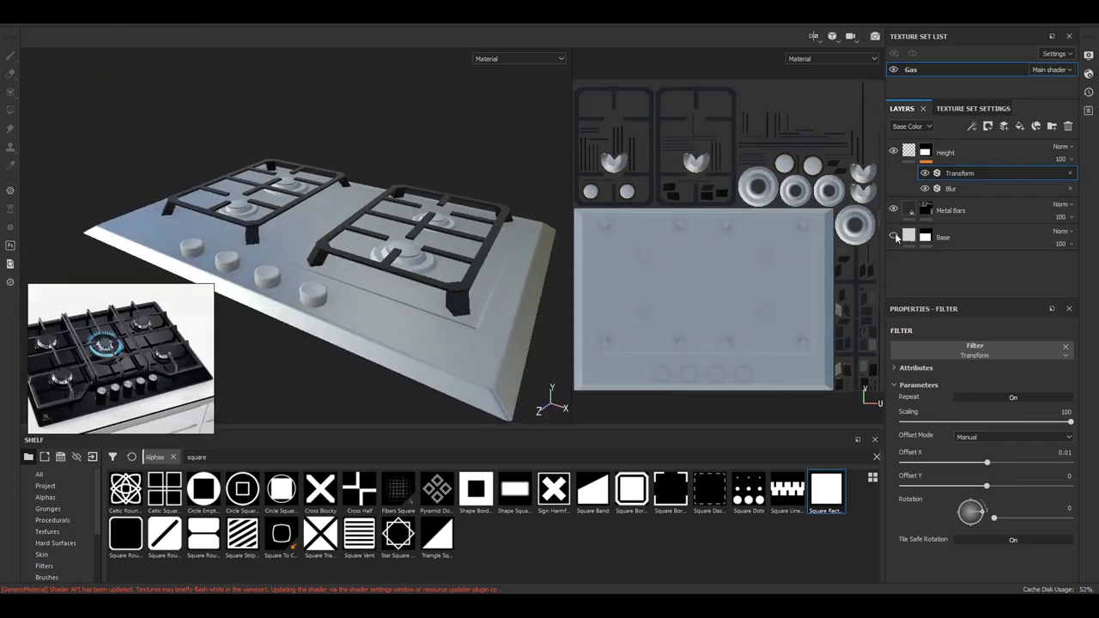
# Step: Give the Chrome layer a pale beige base colour and switch its mask to polygon fill
pyautogui.click(894, 237)
pyautogui.keyDown('alt'); pyautogui.moveTo(565, 269); pyautogui.dragTo(296, 319); pyautogui.keyUp('alt')
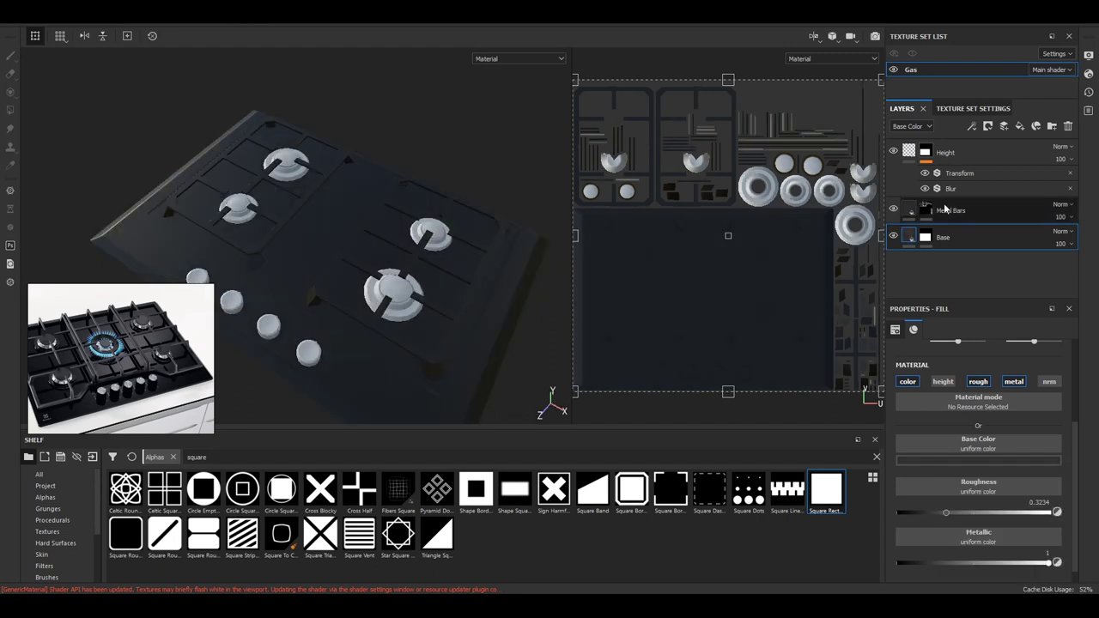
pyautogui.click(936, 461)
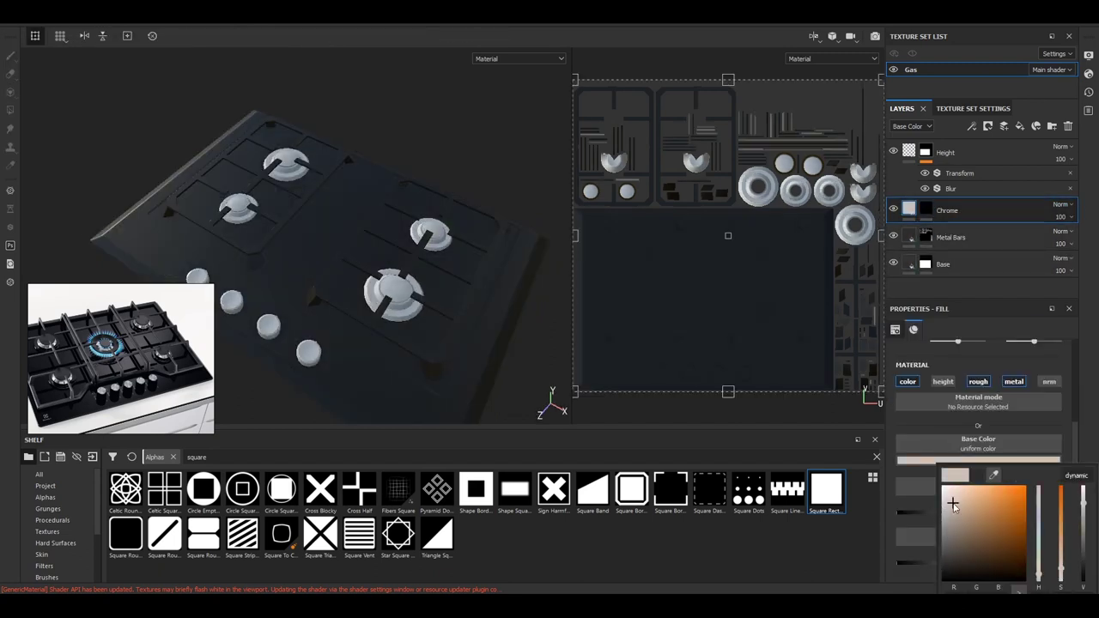
pyautogui.click(952, 505)
pyautogui.click(926, 210)
pyautogui.press('j')
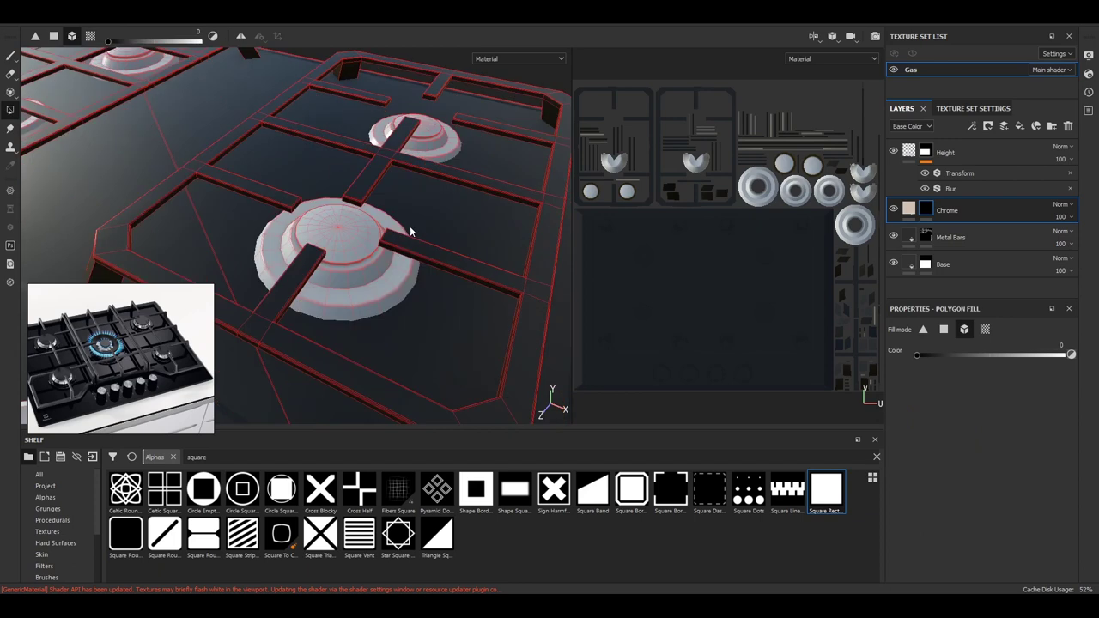
pyautogui.scroll(5, 409, 226)
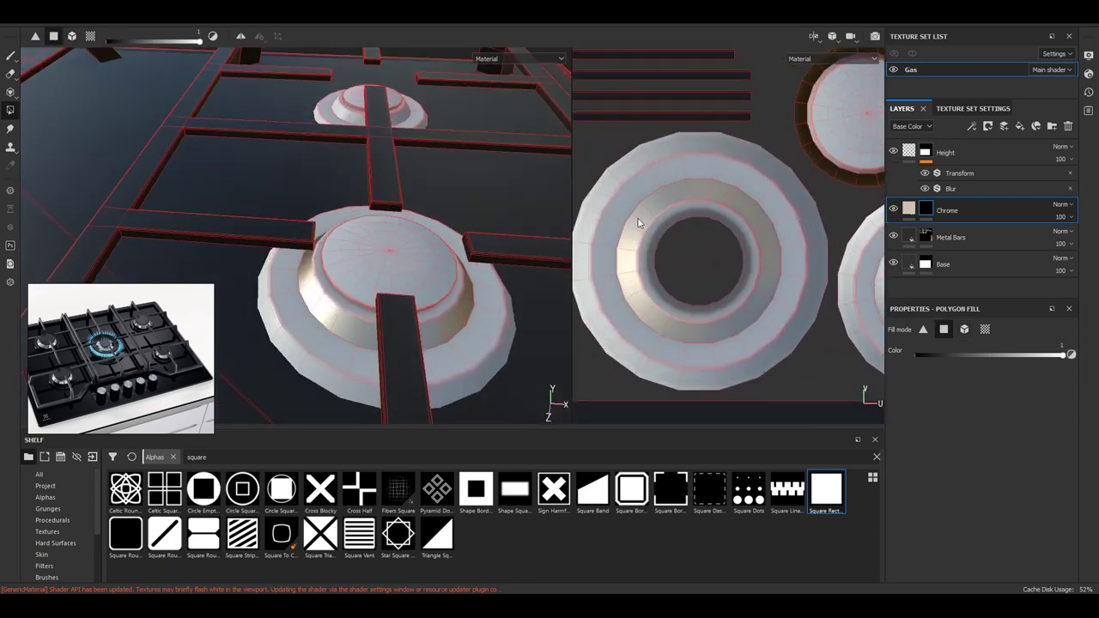
# Step: Add a Burner fill layer and select its mask
pyautogui.click(908, 209)
pyautogui.click(977, 256)
pyautogui.click(926, 237)
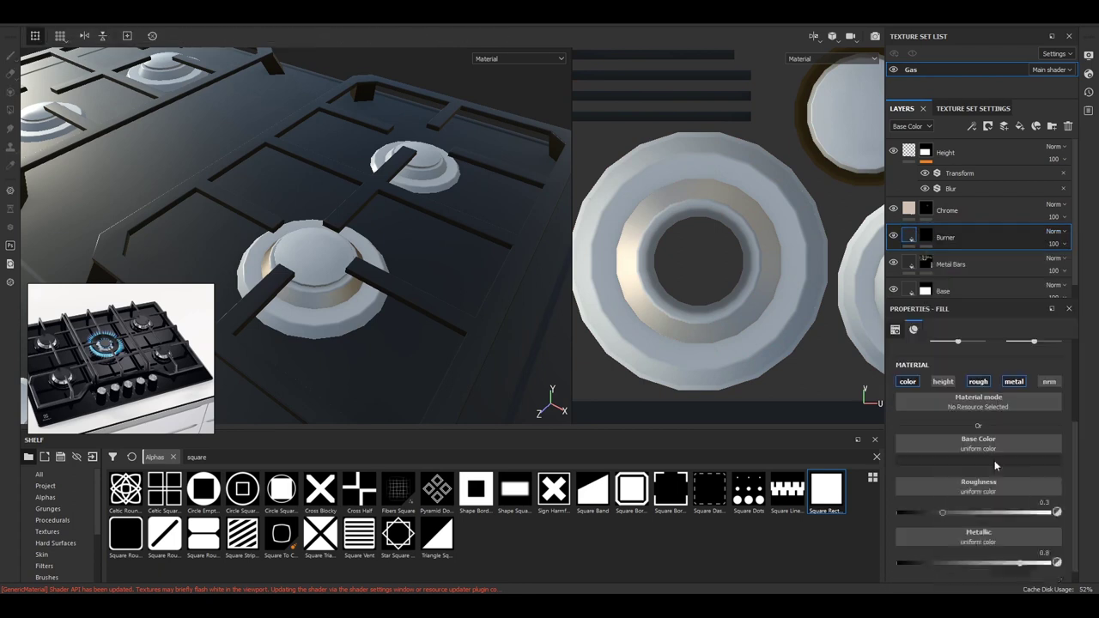
pyautogui.press('j')
pyautogui.press('1')
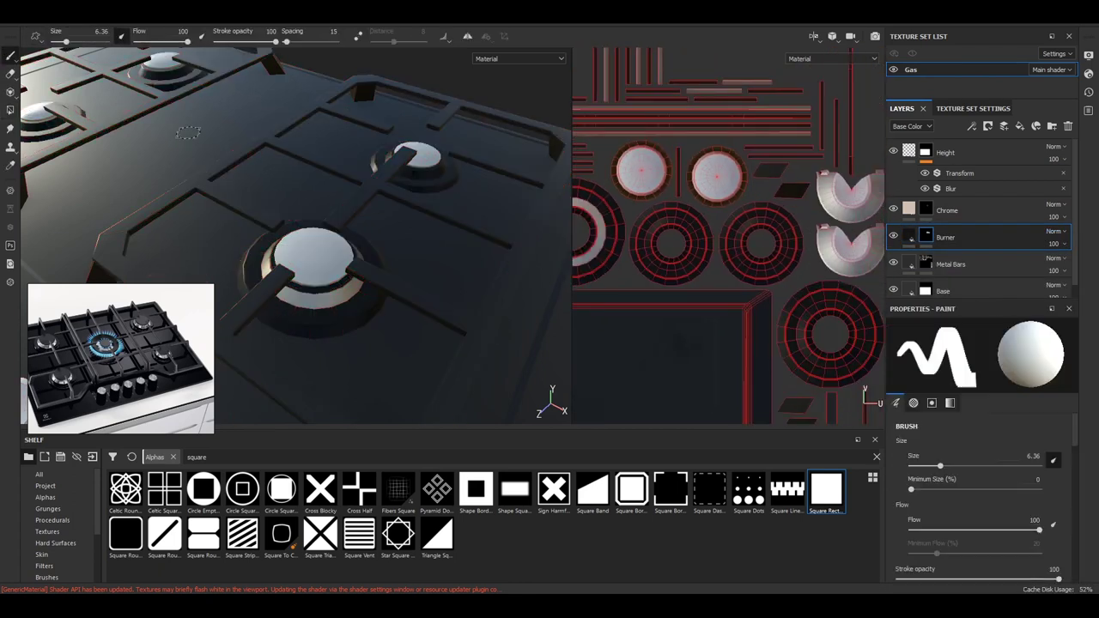
# Step: Polygon-fill the burner rings on the Chrome layer's mask
pyautogui.click(925, 210)
pyautogui.press('j')
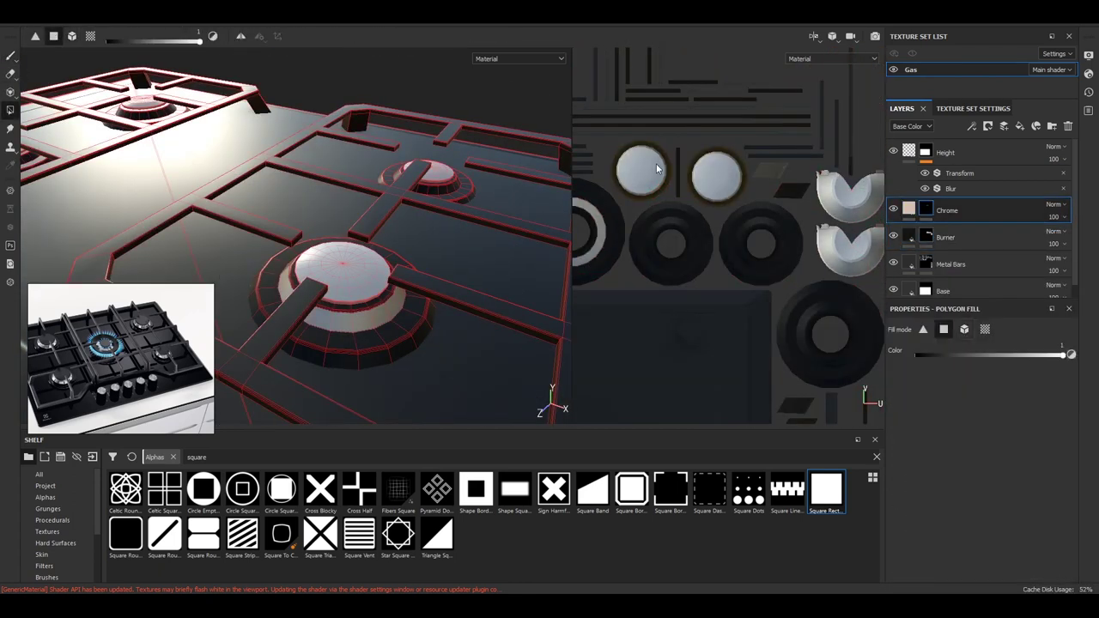
pyautogui.moveTo(763, 188); pyautogui.dragTo(728, 190, button='middle')
pyautogui.moveTo(721, 193); pyautogui.dragTo(835, 279)
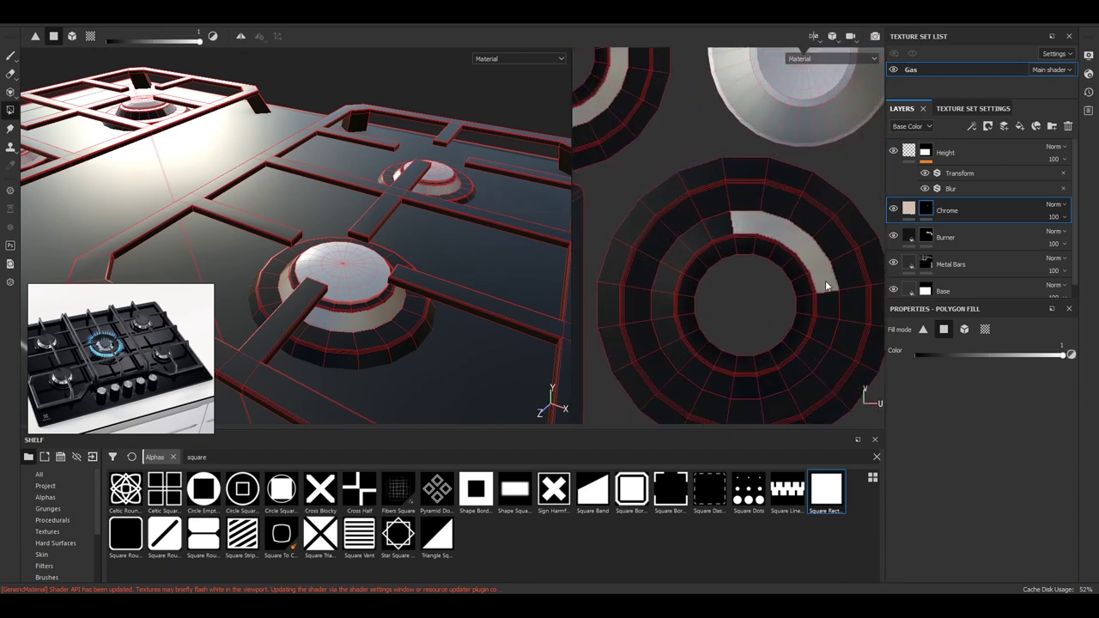
pyautogui.press('f')
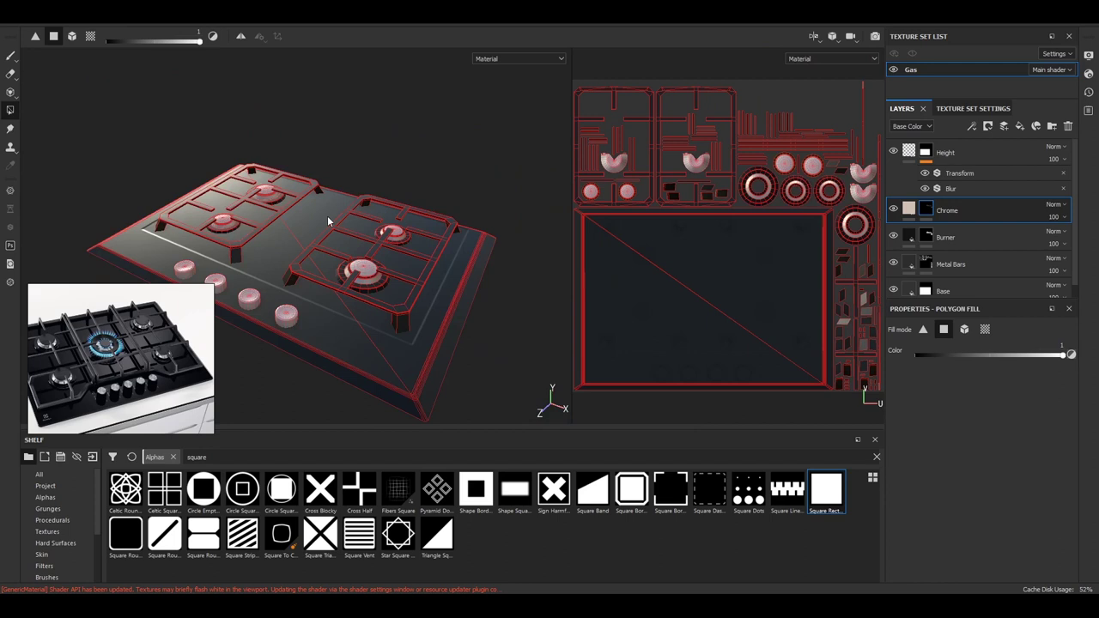
pyautogui.keyDown('alt'); pyautogui.moveTo(430, 217); pyautogui.dragTo(481, 206); pyautogui.keyUp('alt')
pyautogui.press('1')
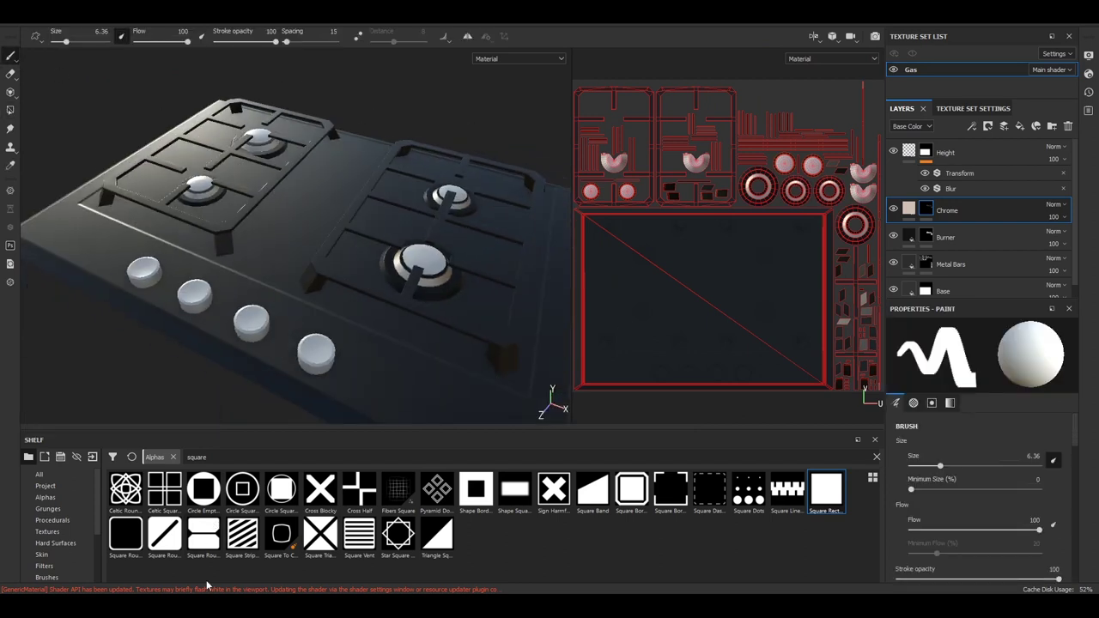
pyautogui.keyDown('alt'); pyautogui.moveTo(360, 257); pyautogui.dragTo(480, 249); pyautogui.keyUp('alt')
pyautogui.scroll(-1, 914, 279)
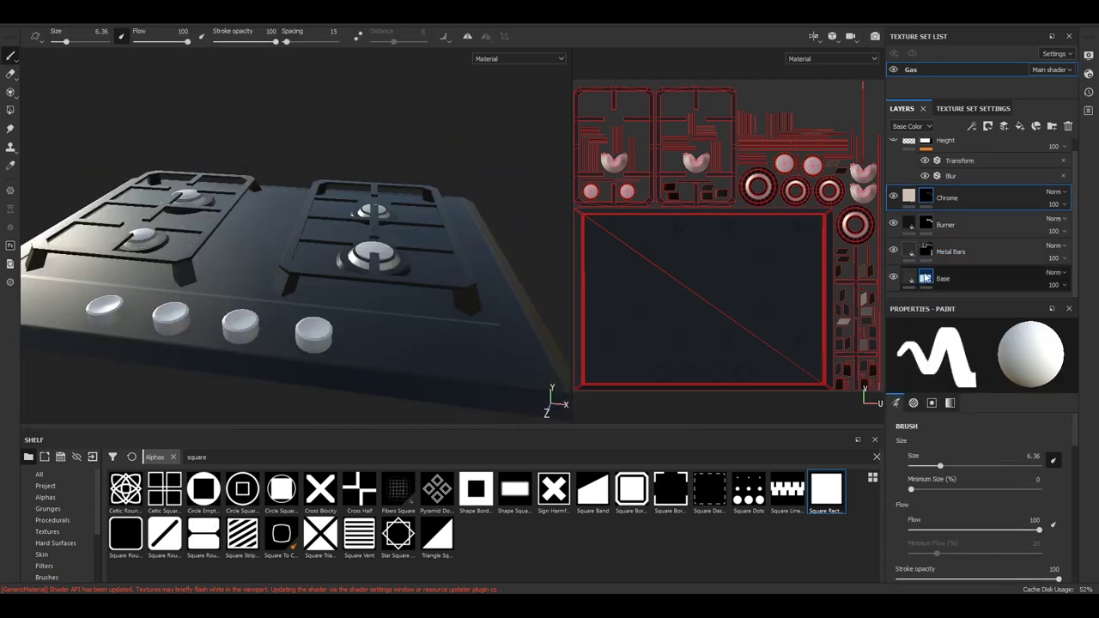
# Step: Raise the Base layer's roughness slightly and set up a 'Burner 2' layer's colour
pyautogui.click(943, 278)
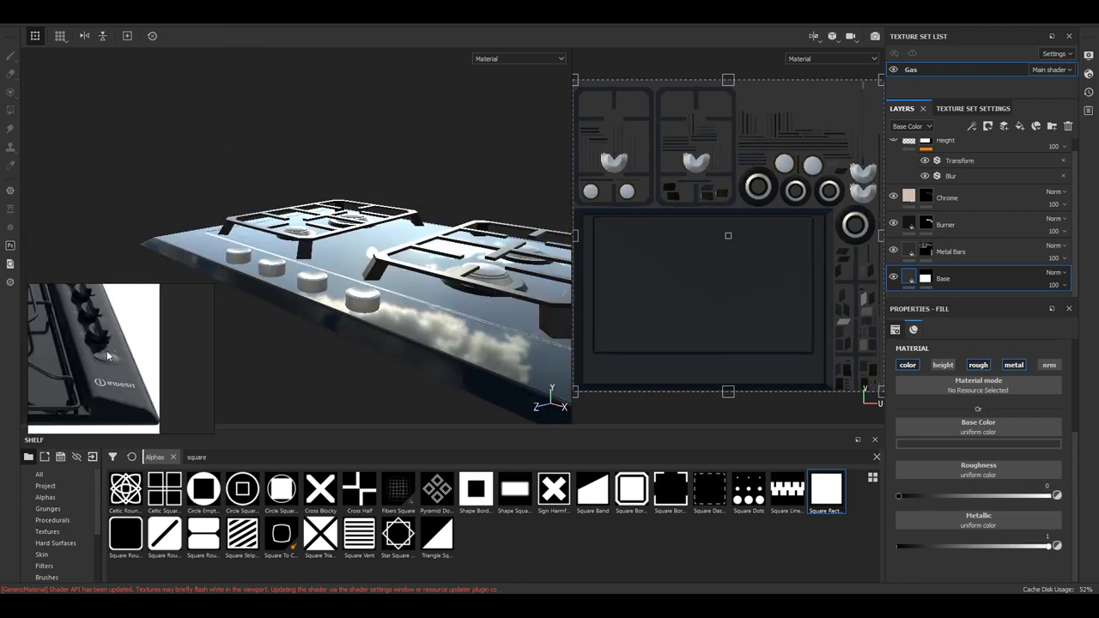
pyautogui.moveTo(899, 495); pyautogui.dragTo(919, 495)
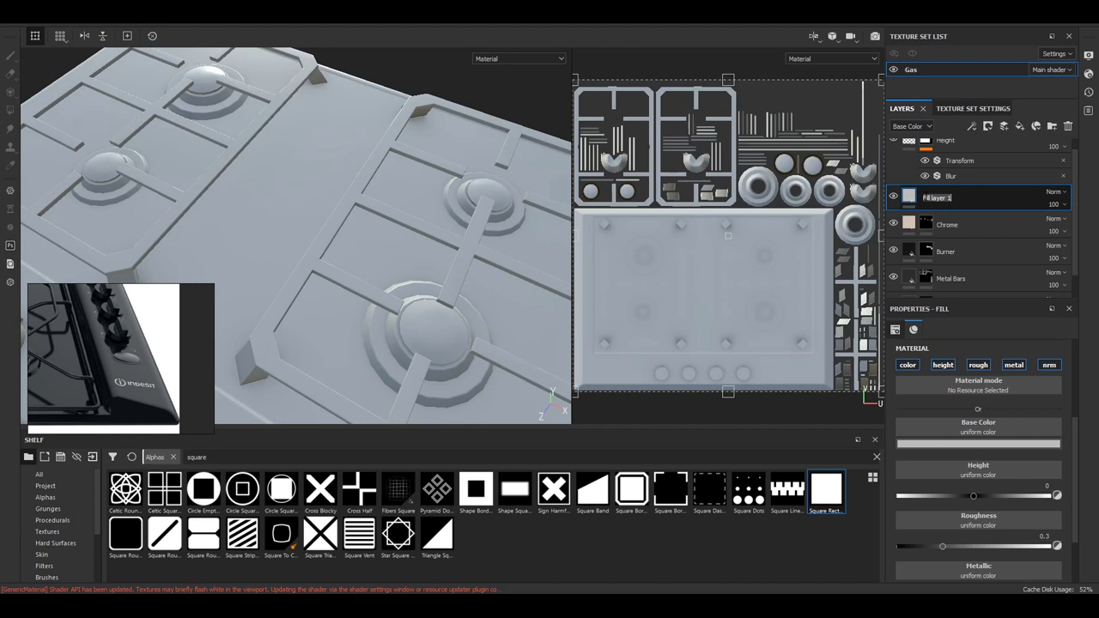
pyautogui.write('2')
pyautogui.press('Return')
pyautogui.click(909, 197)
pyautogui.click(979, 444)
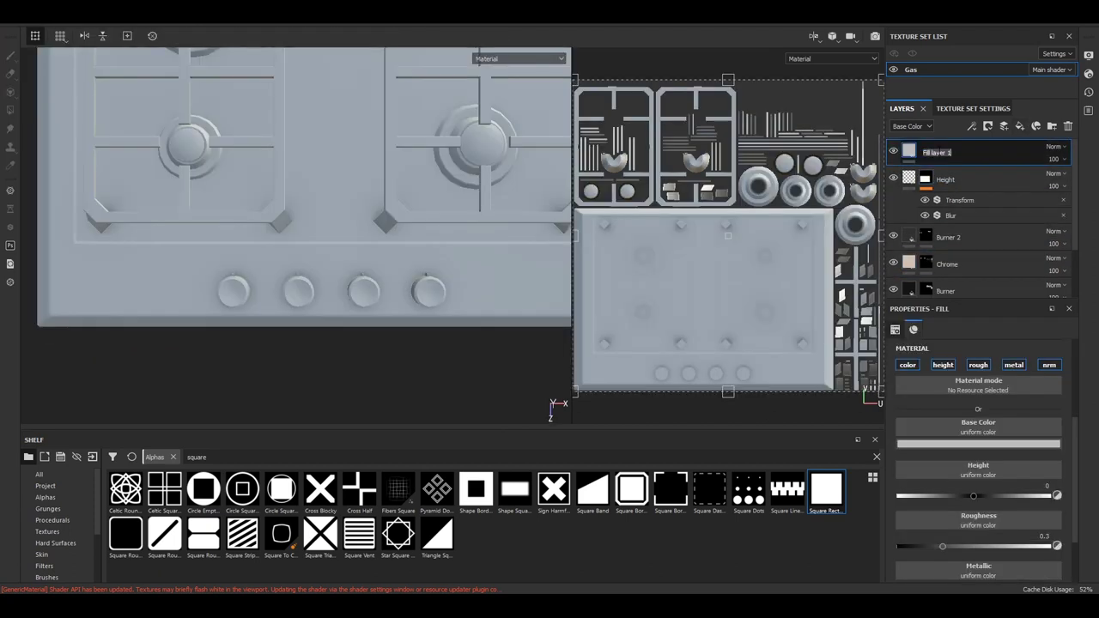
pyautogui.rightClick(936, 152)
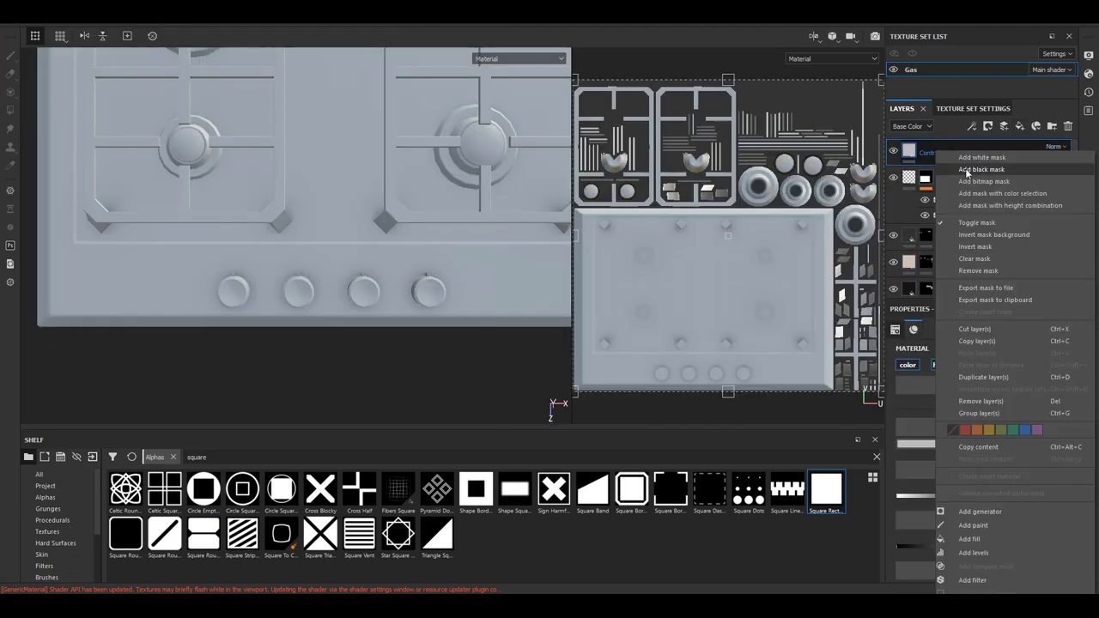
# Step: Add a black mask to the Control layer and stamp Range Control arcs beside the knobs
pyautogui.click(982, 169)
pyautogui.write('range')
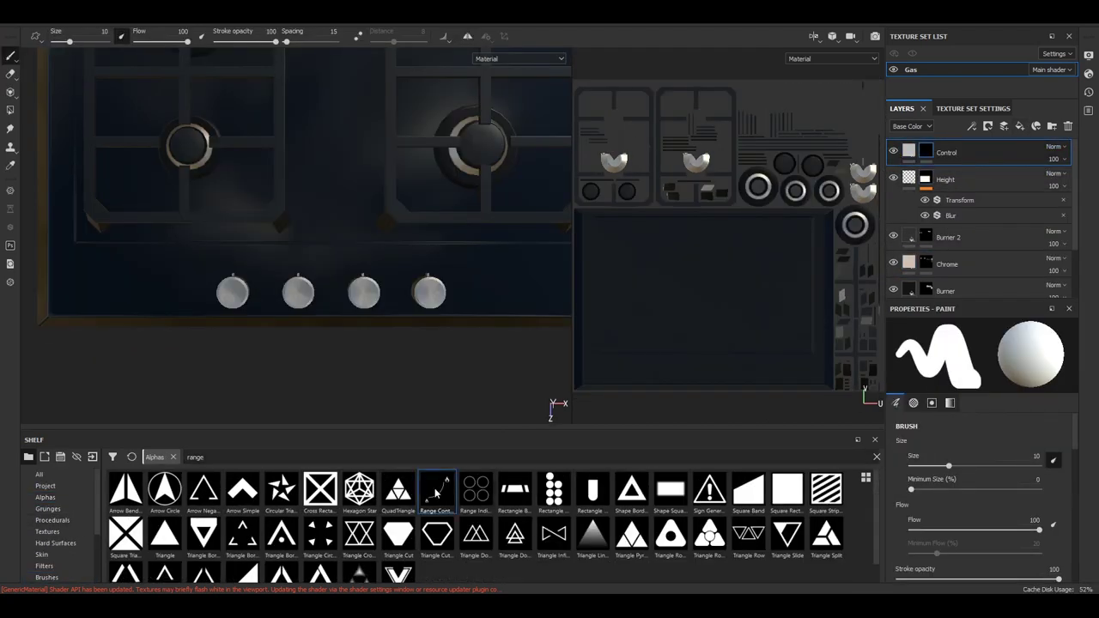
pyautogui.click(436, 490)
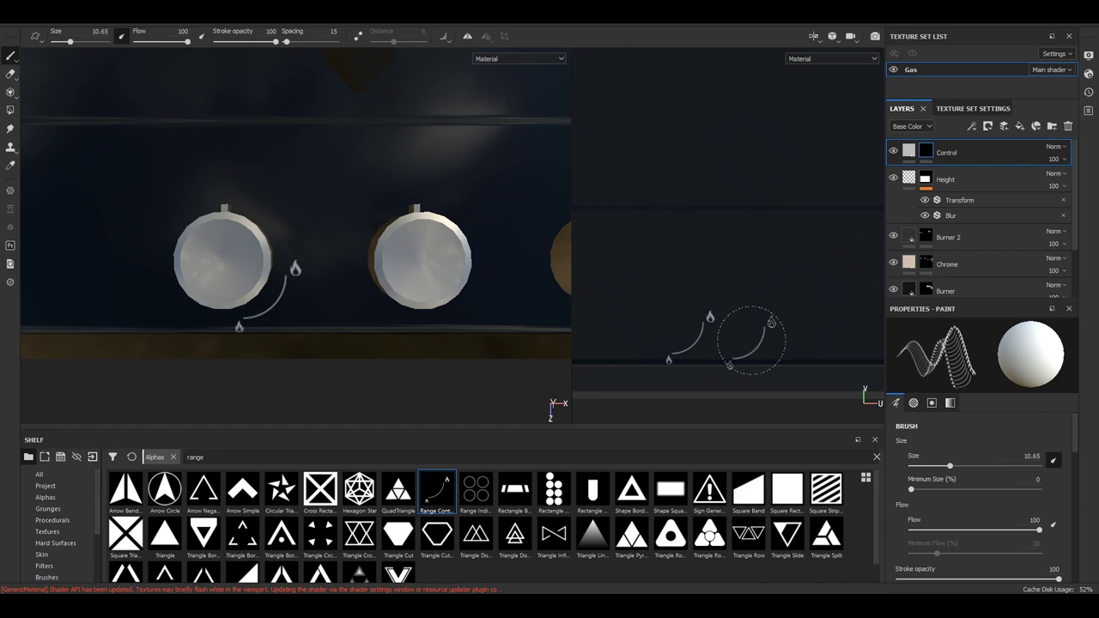
pyautogui.keyDown('alt'); pyautogui.moveTo(287, 266); pyautogui.dragTo(286, 249, button='middle'); pyautogui.keyUp('alt')
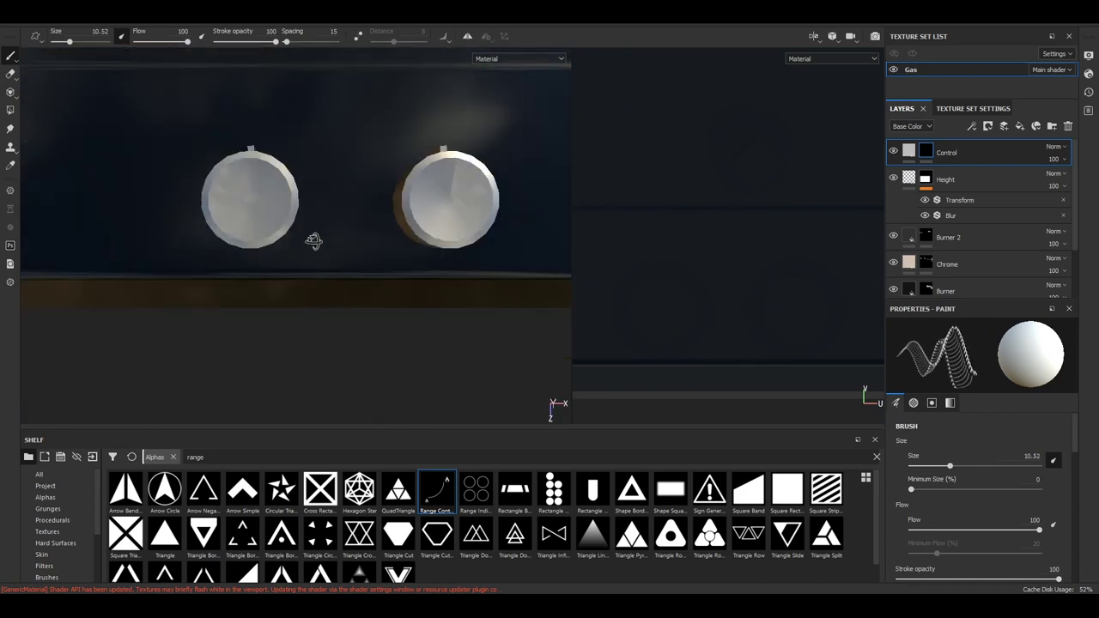
pyautogui.keyDown('alt'); pyautogui.moveTo(315, 240); pyautogui.dragTo(282, 279, button='middle'); pyautogui.keyUp('alt')
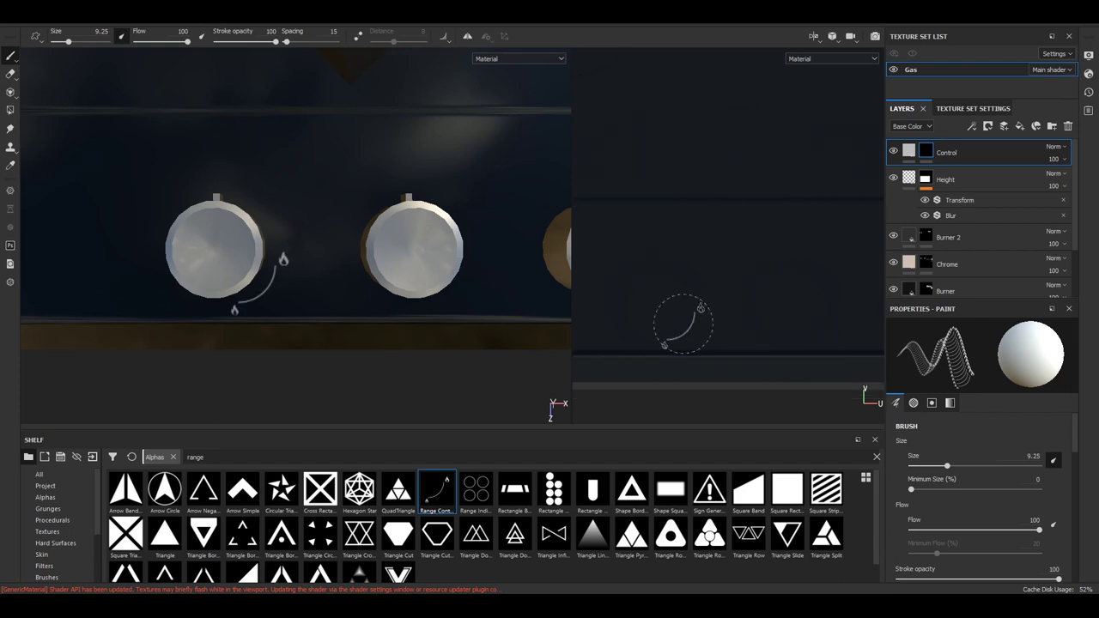
pyautogui.scroll(-2, 257, 284)
pyautogui.scroll(-2, 258, 283)
pyautogui.scroll(2, 210, 288)
pyautogui.keyDown('alt'); pyautogui.moveTo(271, 283); pyautogui.dragTo(232, 284, button='middle'); pyautogui.keyUp('alt')
pyautogui.moveTo(232, 284)
pyautogui.keyDown('alt'); pyautogui.mouseDown()
pyautogui.moveTo(361, 249)
pyautogui.moveTo(378, 275)
pyautogui.mouseUp(); pyautogui.keyUp('alt')
pyautogui.scroll(-3, 384, 239)
# Step: Stamp Range Indicator marks around the gas hob knobs
pyautogui.click(475, 489)
pyautogui.scroll(3, 318, 246)
pyautogui.scroll(2, 188, 229)
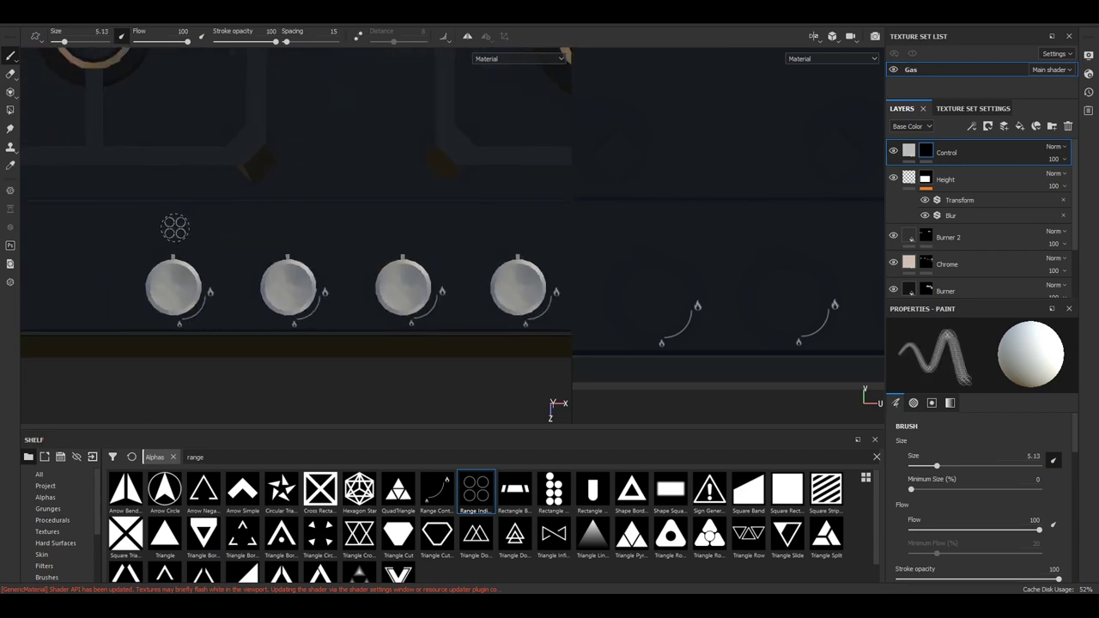
pyautogui.keyDown('alt'); pyautogui.moveTo(171, 238); pyautogui.dragTo(219, 233, button='middle'); pyautogui.keyUp('alt')
pyautogui.moveTo(417, 233)
pyautogui.keyDown('alt'); pyautogui.mouseDown()
pyautogui.moveTo(318, 283)
pyautogui.moveTo(318, 214)
pyautogui.mouseUp(); pyautogui.keyUp('alt')
# Step: Switch the brush to Basic Hard from the brush shelf
pyautogui.click(46, 497)
pyautogui.click(476, 490)
pyautogui.scroll(3, 290, 236)
pyautogui.scroll(3, 290, 236)
pyautogui.scroll(-2, 290, 236)
pyautogui.scroll(-2, 291, 236)
pyautogui.scroll(-5, 290, 236)
pyautogui.moveTo(290, 236)
pyautogui.keyDown('alt'); pyautogui.mouseDown()
pyautogui.moveTo(266, 266)
pyautogui.moveTo(214, 258)
pyautogui.moveTo(107, 369)
pyautogui.mouseUp(); pyautogui.keyUp('alt')
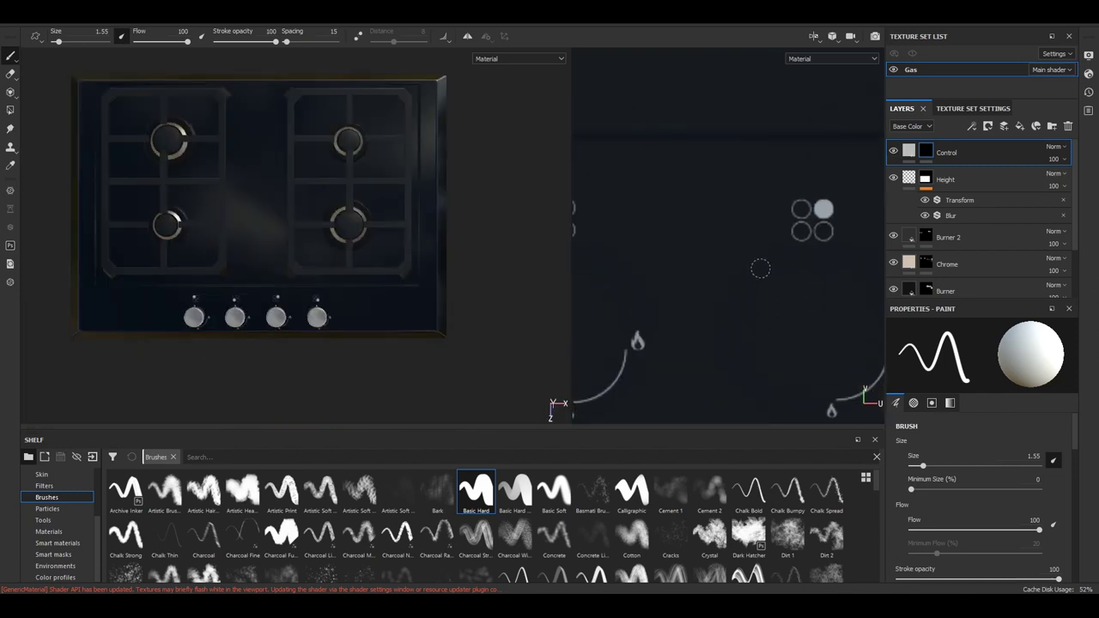
# Step: Stamp the TP logo alpha near the knobs and review the whole stove
pyautogui.click(67, 493)
pyautogui.write('tp')
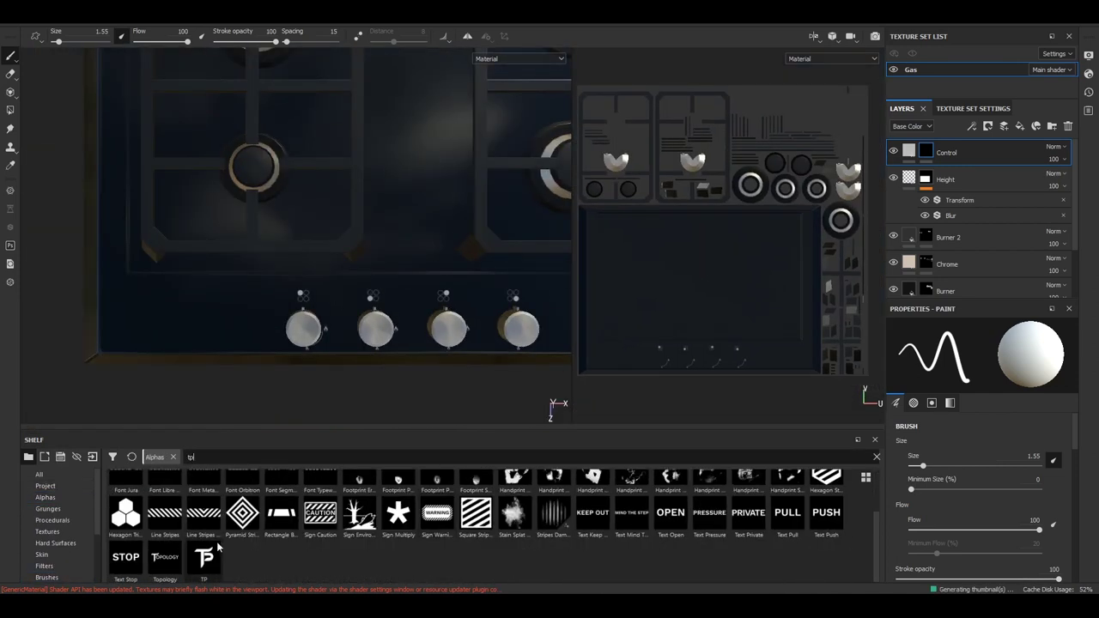
pyautogui.press('f')
pyautogui.moveTo(203, 296)
pyautogui.keyDown('alt'); pyautogui.mouseDown()
pyautogui.moveTo(316, 327)
pyautogui.moveTo(481, 343)
pyautogui.mouseUp(); pyautogui.keyUp('alt')
pyautogui.press('4')
pyautogui.keyDown('alt'); pyautogui.moveTo(375, 322); pyautogui.dragTo(311, 336, button='right'); pyautogui.keyUp('alt')
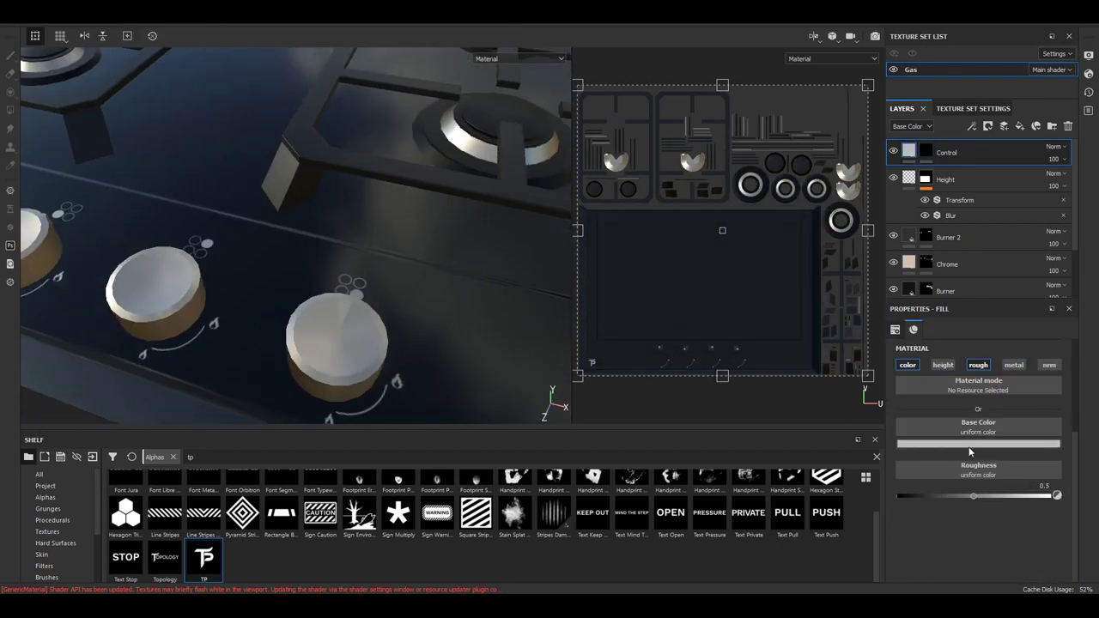
pyautogui.moveTo(515, 301)
pyautogui.keyDown('alt'); pyautogui.mouseDown()
pyautogui.moveTo(153, 318)
pyautogui.moveTo(157, 354)
pyautogui.mouseUp(); pyautogui.keyUp('alt')
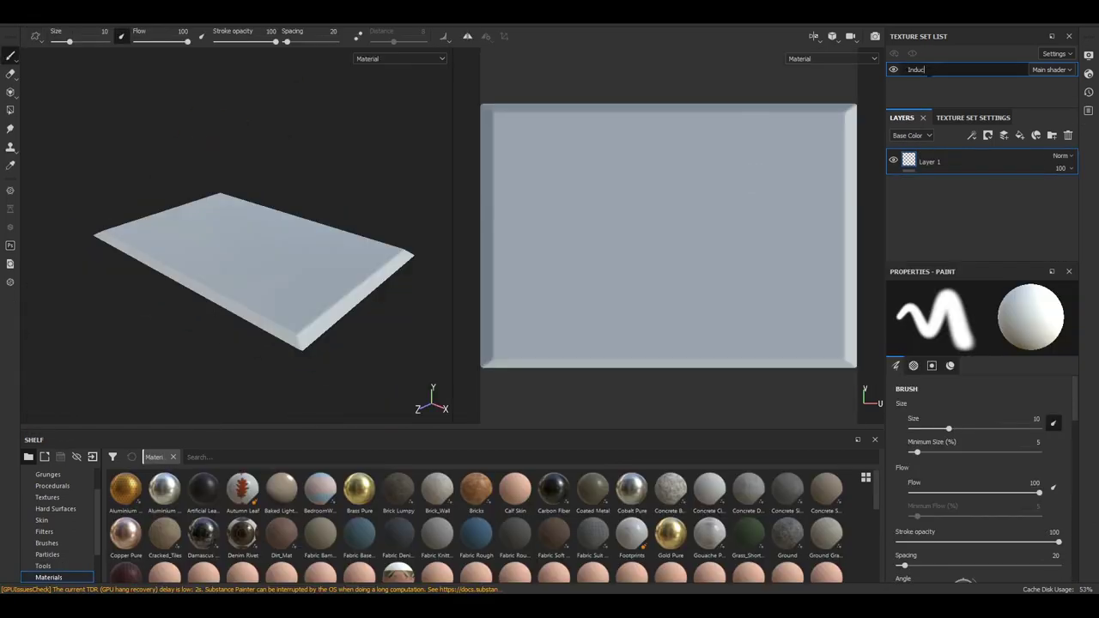
# Step: Rename the texture set to 'Induction' and bake its mesh maps
pyautogui.write('tion')
pyautogui.press('Return')
pyautogui.click(972, 118)
pyautogui.click(1034, 169)
pyautogui.click(619, 476)
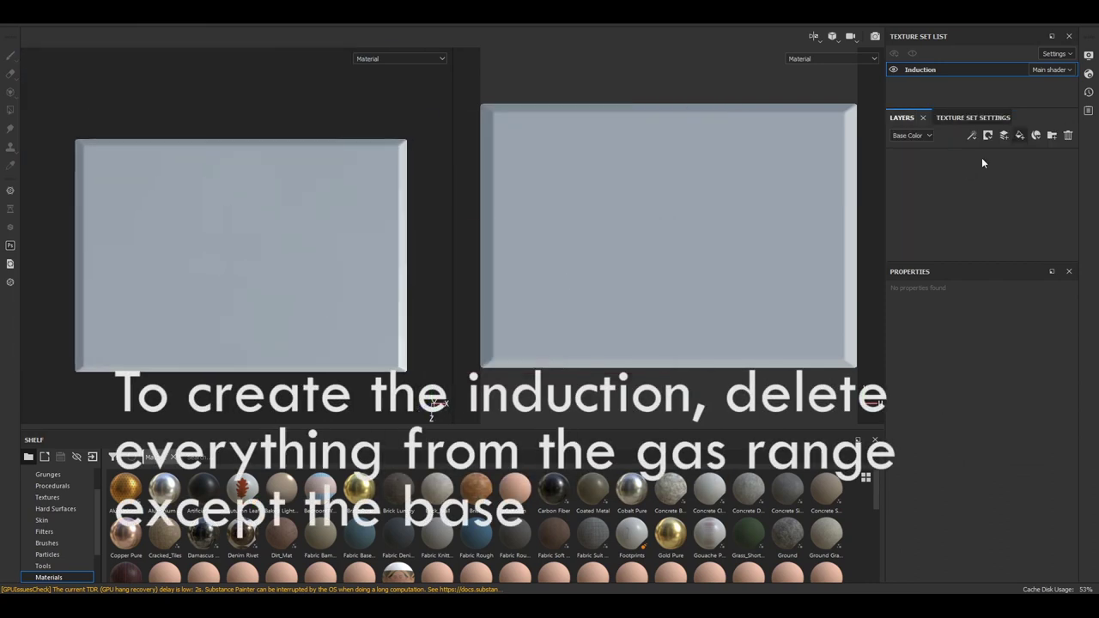
# Step: Add a dark 'base' fill layer to the induction plate
pyautogui.click(1019, 135)
pyautogui.scroll(-5, 979, 361)
pyautogui.click(940, 442)
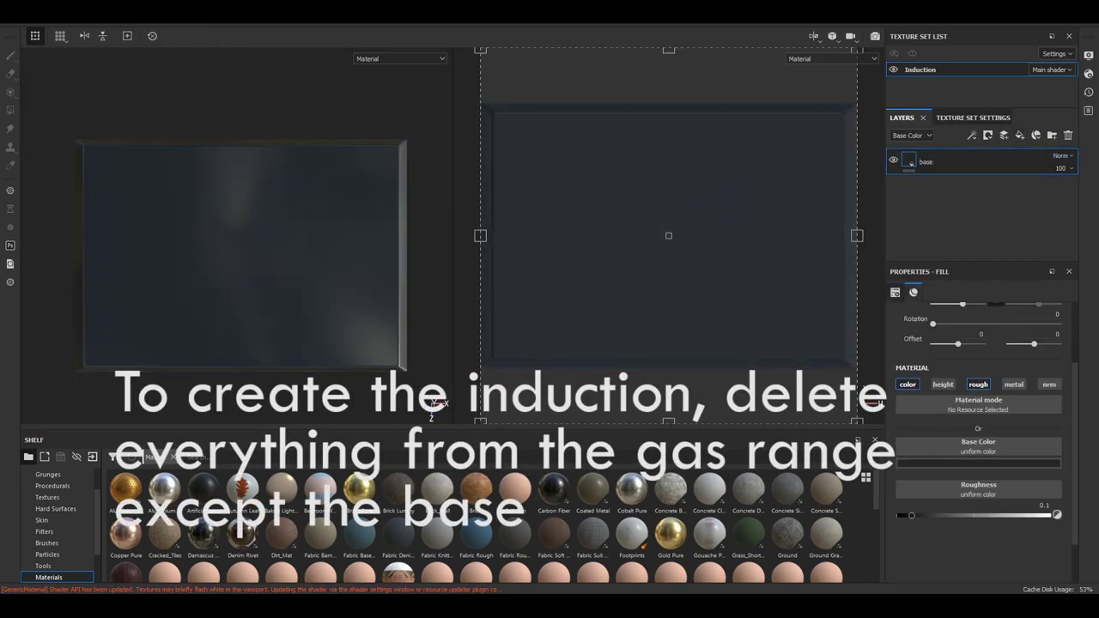
pyautogui.keyDown('alt'); pyautogui.moveTo(258, 258); pyautogui.dragTo(295, 277); pyautogui.keyUp('alt')
pyautogui.click(979, 464)
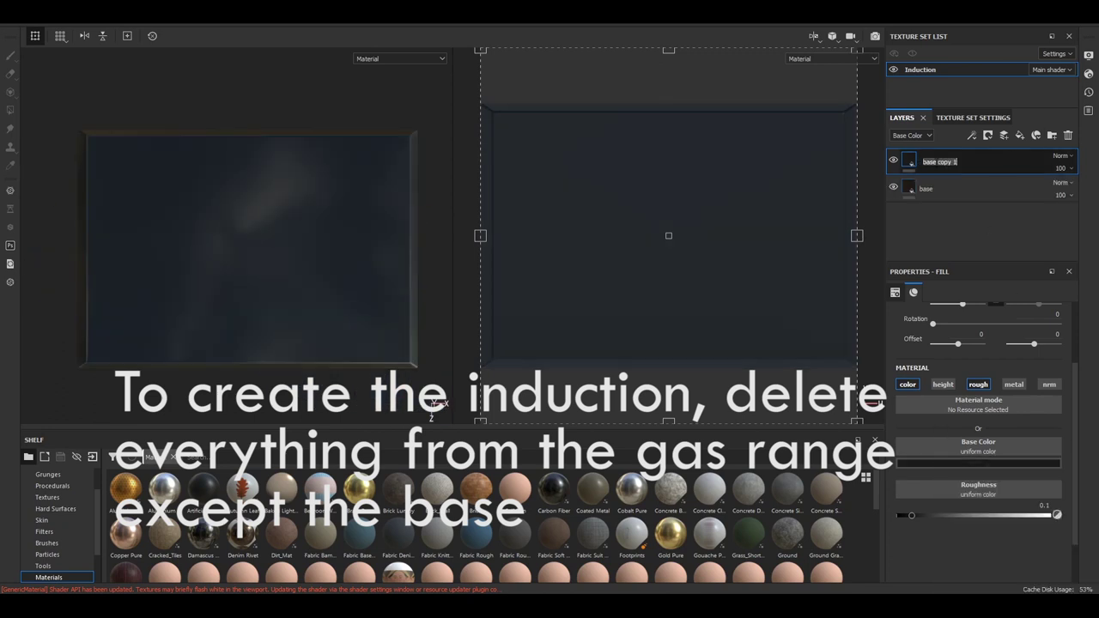
pyautogui.write('control')
# Step: Add a black mask to the control layer and search alphas for 'power'
pyautogui.rightClick(968, 170)
pyautogui.click(928, 109)
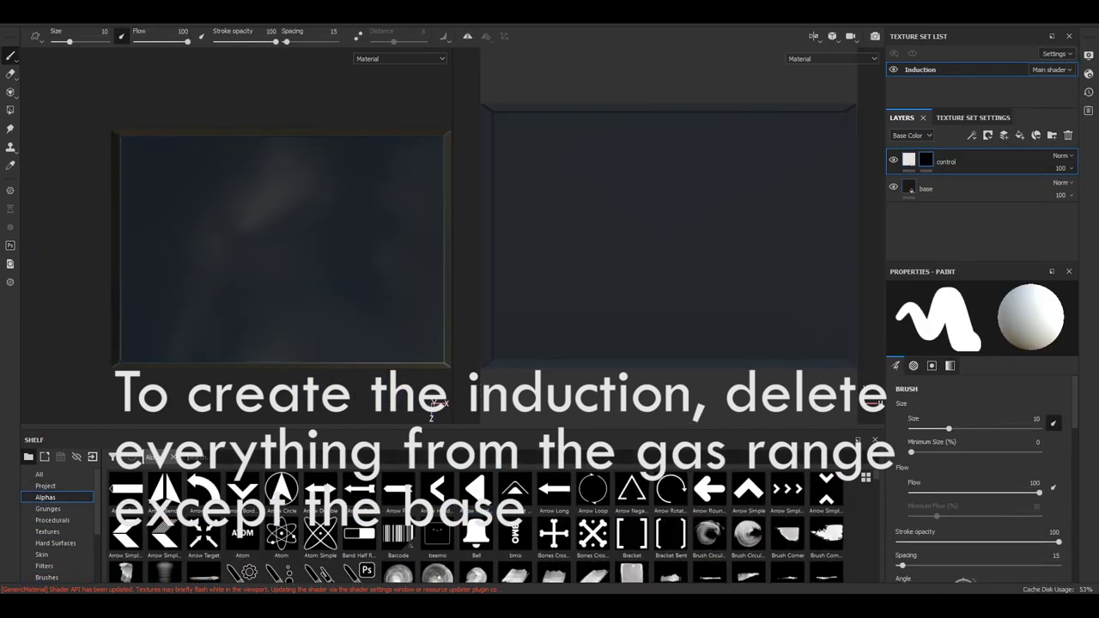
pyautogui.write('power')
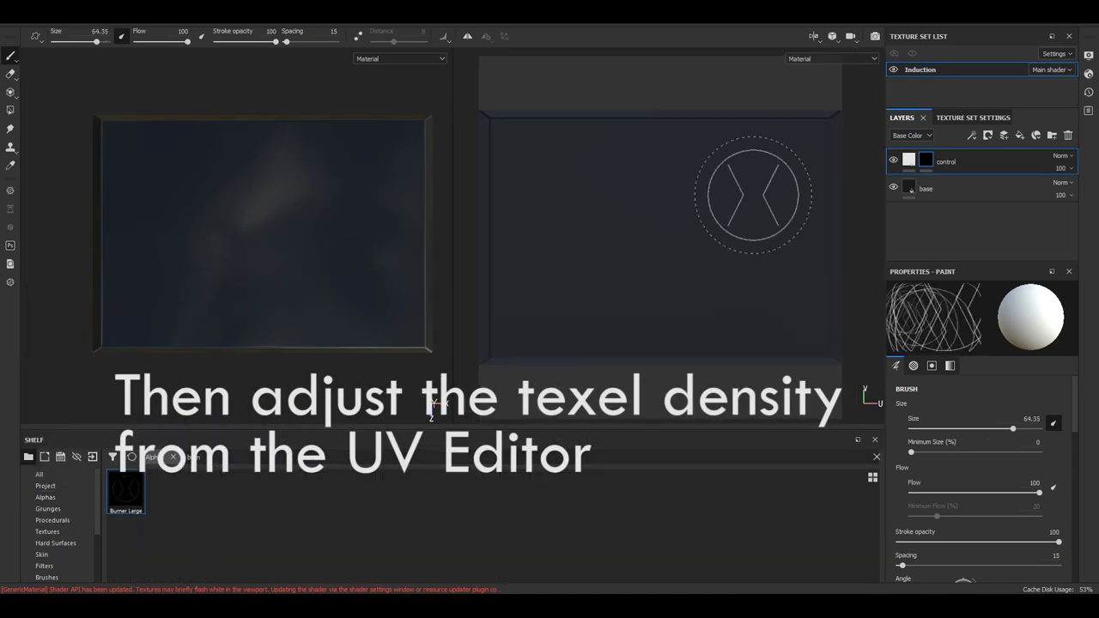
# Step: Stamp four white burner rings of varying size on the induction plate
pyautogui.click(741, 191)
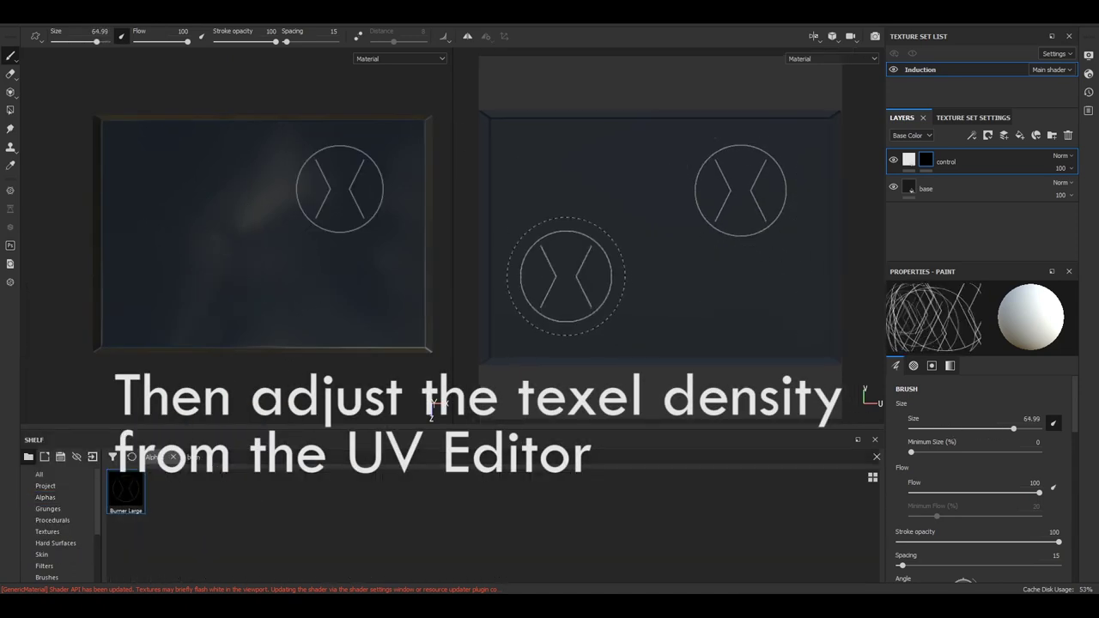
pyautogui.click(740, 283)
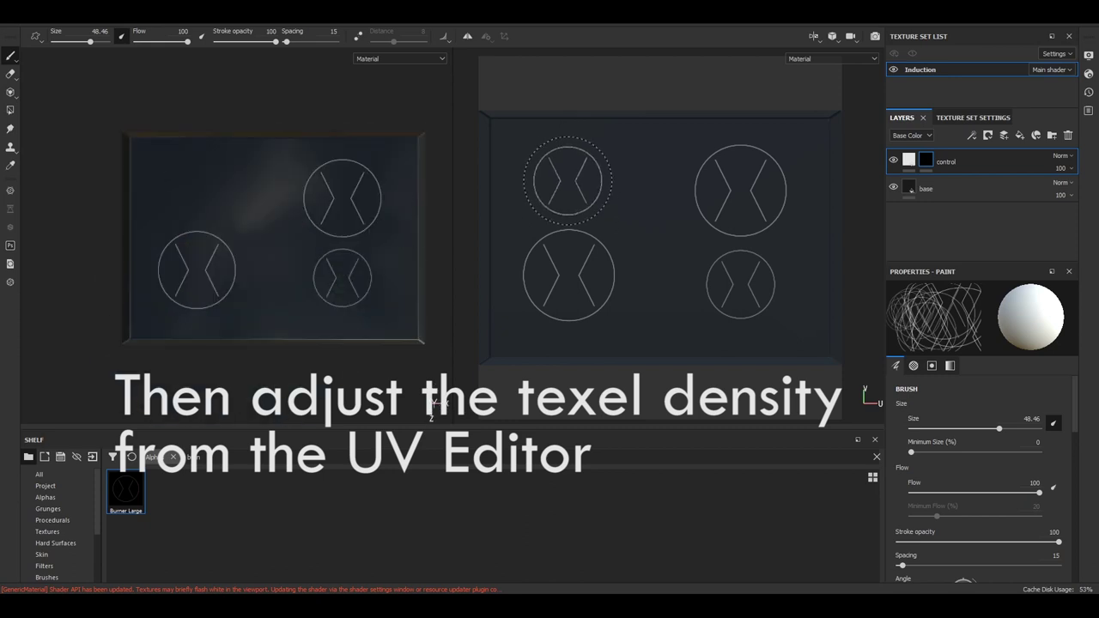
pyautogui.keyDown('alt'); pyautogui.moveTo(413, 196); pyautogui.dragTo(336, 265); pyautogui.keyUp('alt')
pyautogui.scroll(3, 336, 265)
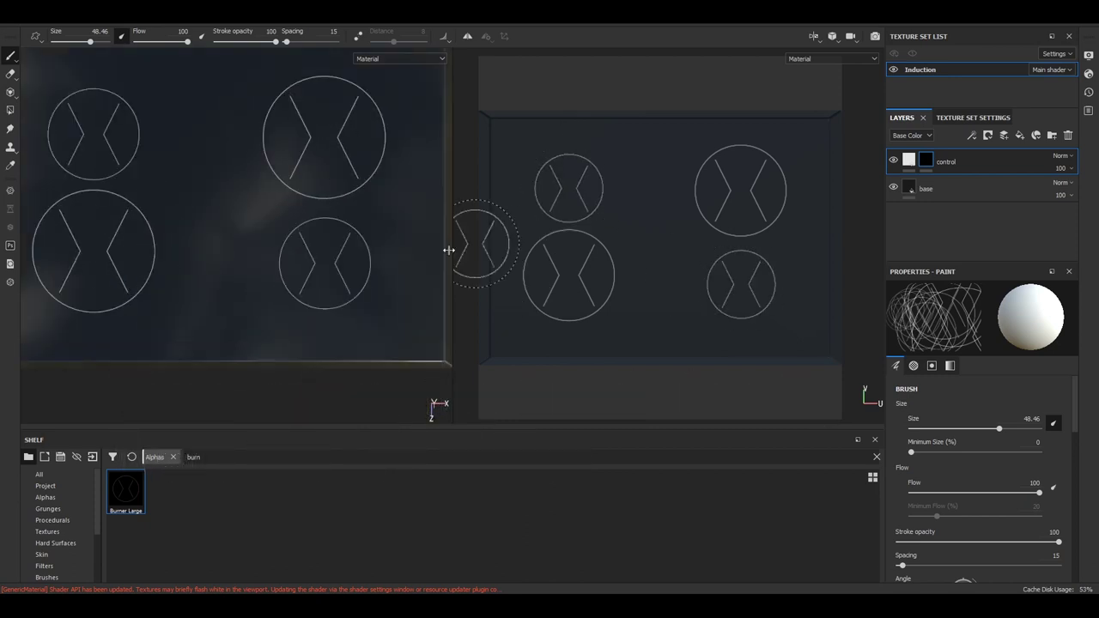
pyautogui.keyDown('alt'); pyautogui.moveTo(92, 138); pyautogui.dragTo(193, 228); pyautogui.keyUp('alt')
pyautogui.click(746, 180)
pyautogui.click(566, 270)
pyautogui.click(744, 272)
pyautogui.keyDown('alt'); pyautogui.moveTo(257, 241); pyautogui.dragTo(224, 258); pyautogui.keyUp('alt')
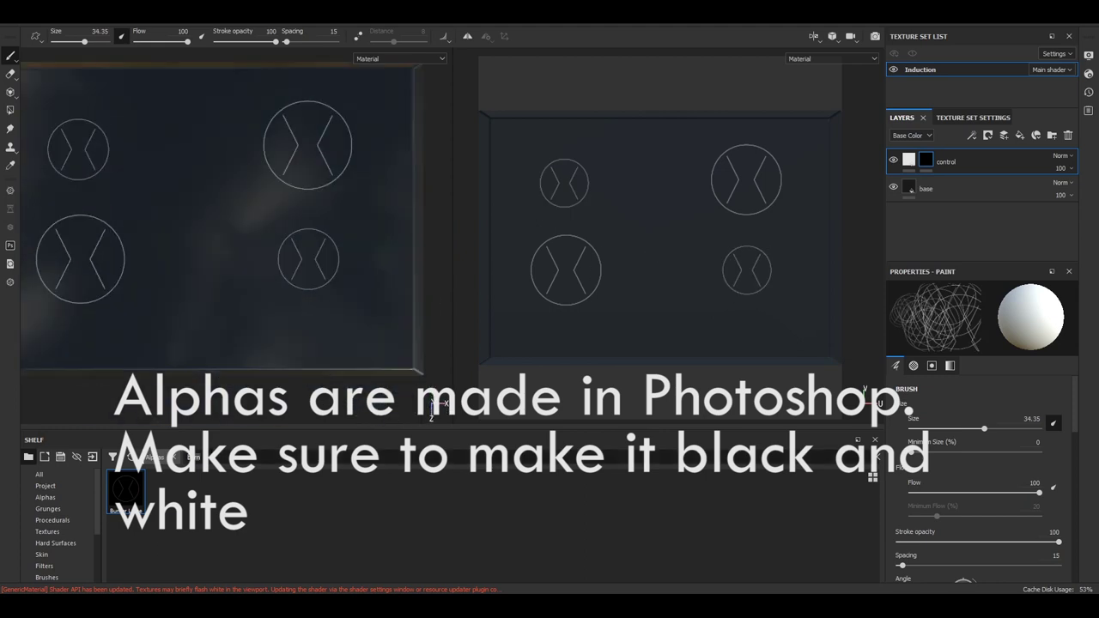
pyautogui.moveTo(349, 343)
pyautogui.keyDown('alt'); pyautogui.mouseDown()
pyautogui.moveTo(228, 220)
pyautogui.moveTo(337, 286)
pyautogui.mouseUp(); pyautogui.keyUp('alt')
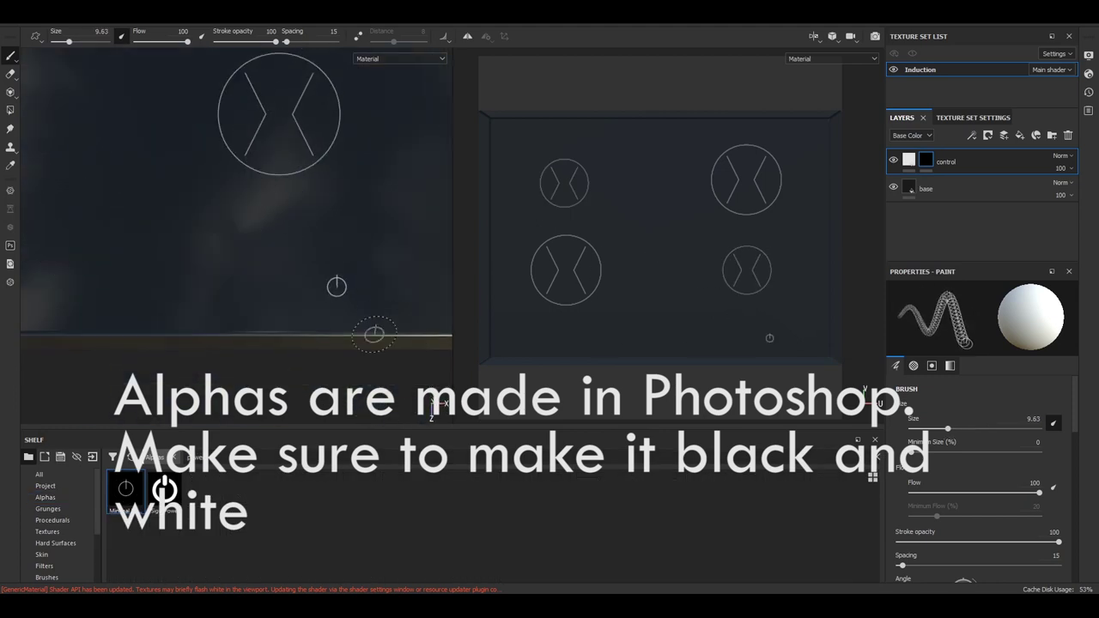
pyautogui.scroll(2, 337, 286)
pyautogui.scroll(-3, 336, 286)
# Step: Stamp the Minimal Fire flame icon on the control strip
pyautogui.click(45, 497)
pyautogui.scroll(-5, 554, 550)
pyautogui.scroll(-5, 554, 550)
pyautogui.scroll(-5, 554, 567)
pyautogui.click(632, 481)
pyautogui.scroll(2, 228, 306)
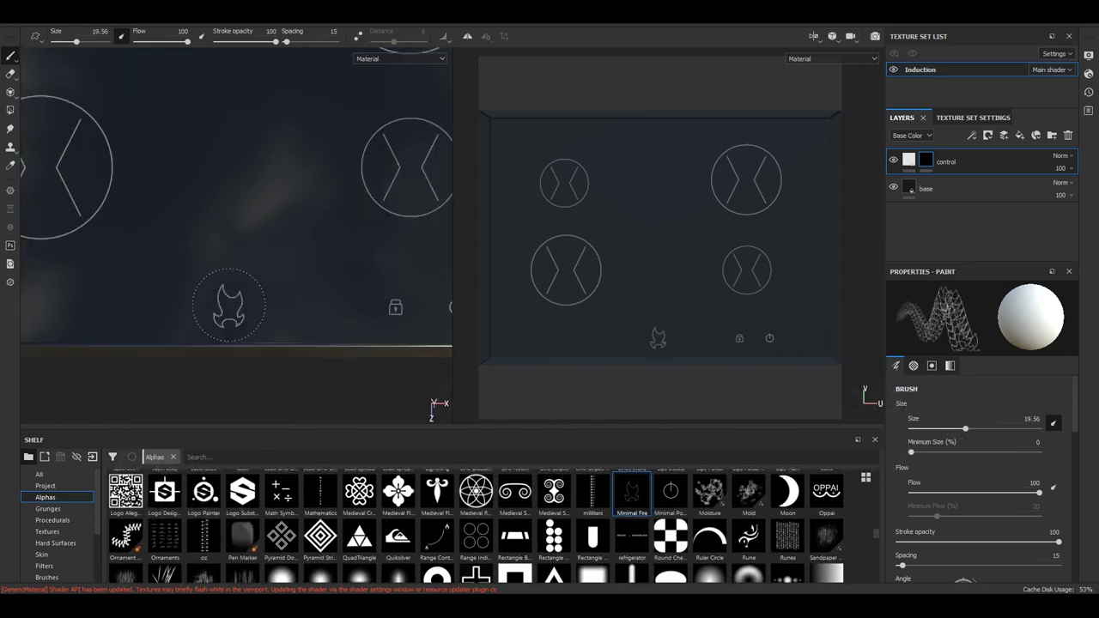
pyautogui.click(228, 306)
pyautogui.scroll(5, 874, 526)
pyautogui.scroll(5, 868, 507)
pyautogui.scroll(5, 868, 507)
# Step: Find the 'indi' alpha and stamp a four-circle zone icon on the strip
pyautogui.click(255, 457)
pyautogui.write('indi')
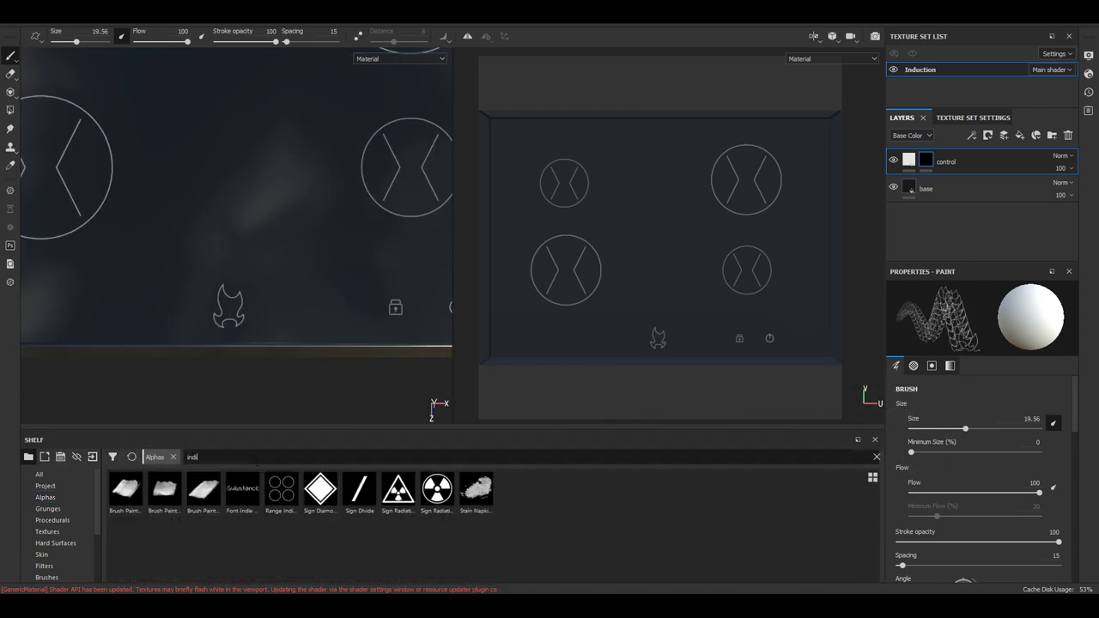
pyautogui.scroll(2, 297, 289)
pyautogui.click(353, 309)
pyautogui.scroll(2, 710, 324)
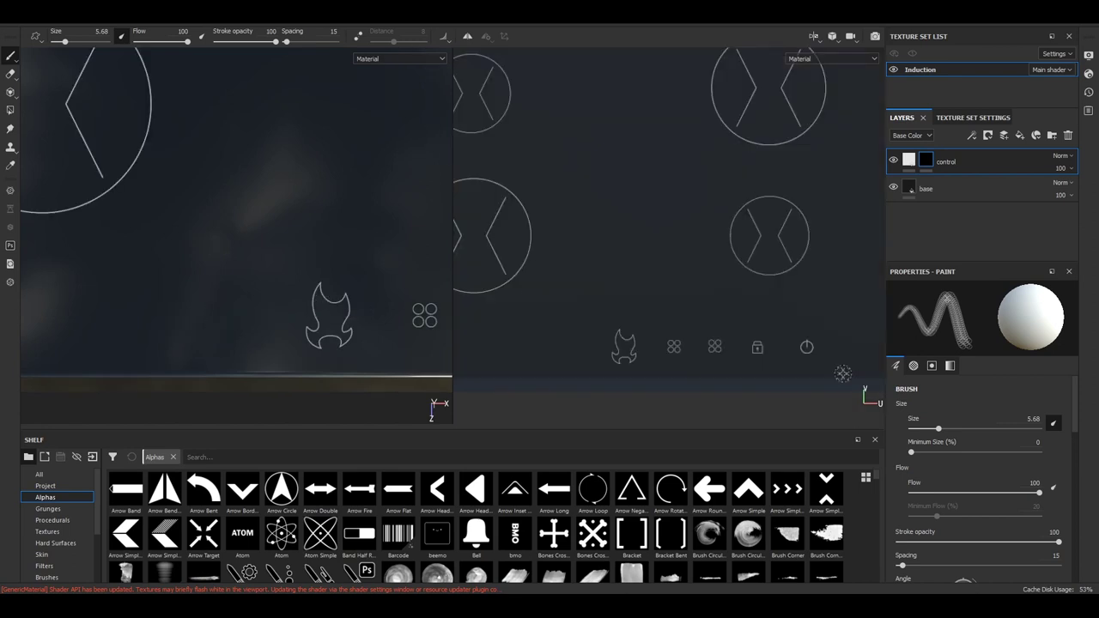
# Step: Create the 'control red' layer and paint a straight slider line above the controls
pyautogui.write('digi')
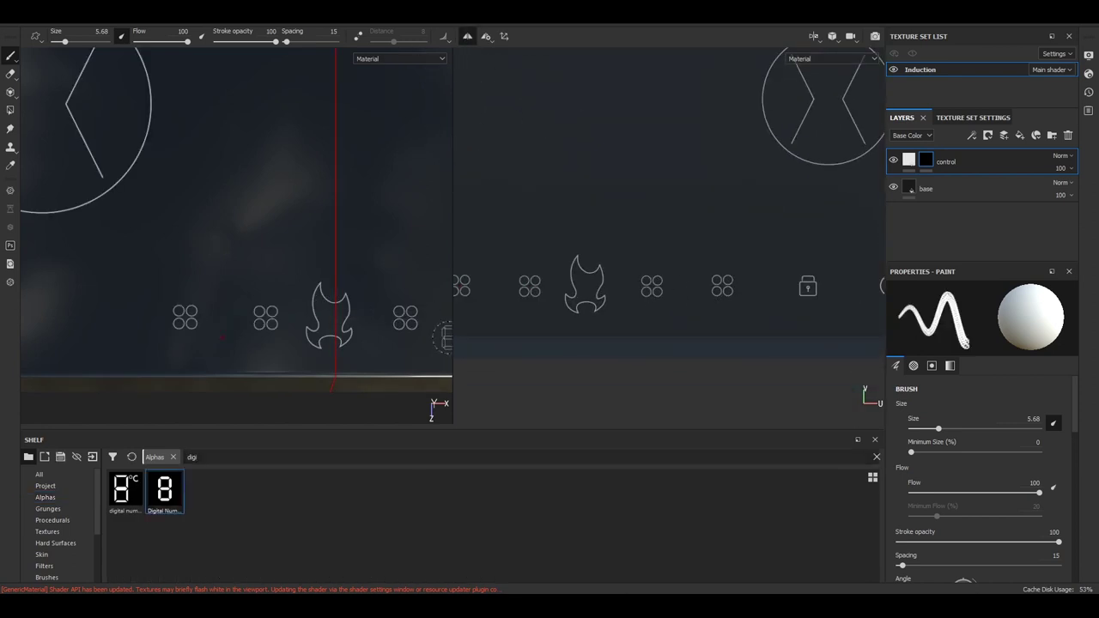
pyautogui.write('d')
pyautogui.press('Return')
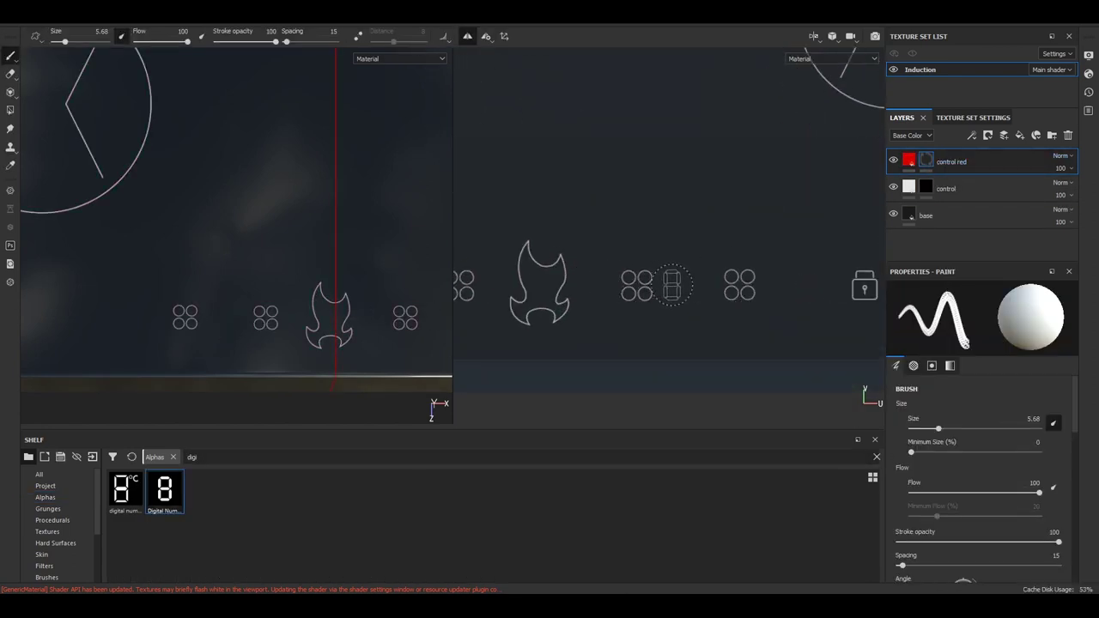
pyautogui.moveTo(652, 283); pyautogui.dragTo(668, 318, button='middle')
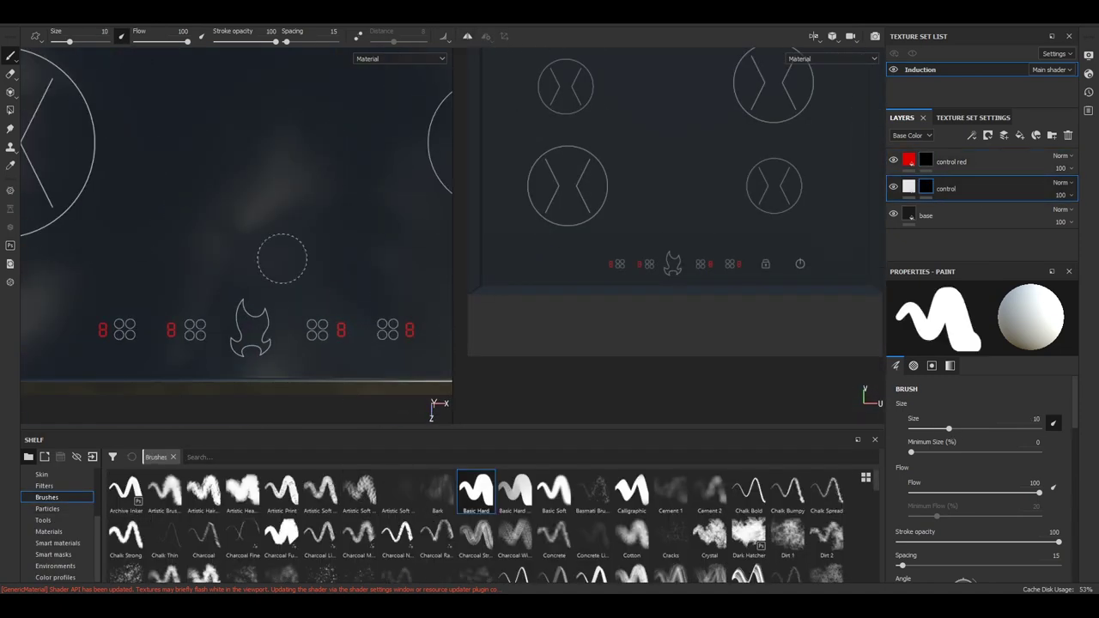
pyautogui.keyDown('shift'); pyautogui.click(168, 282); pyautogui.keyUp('shift')
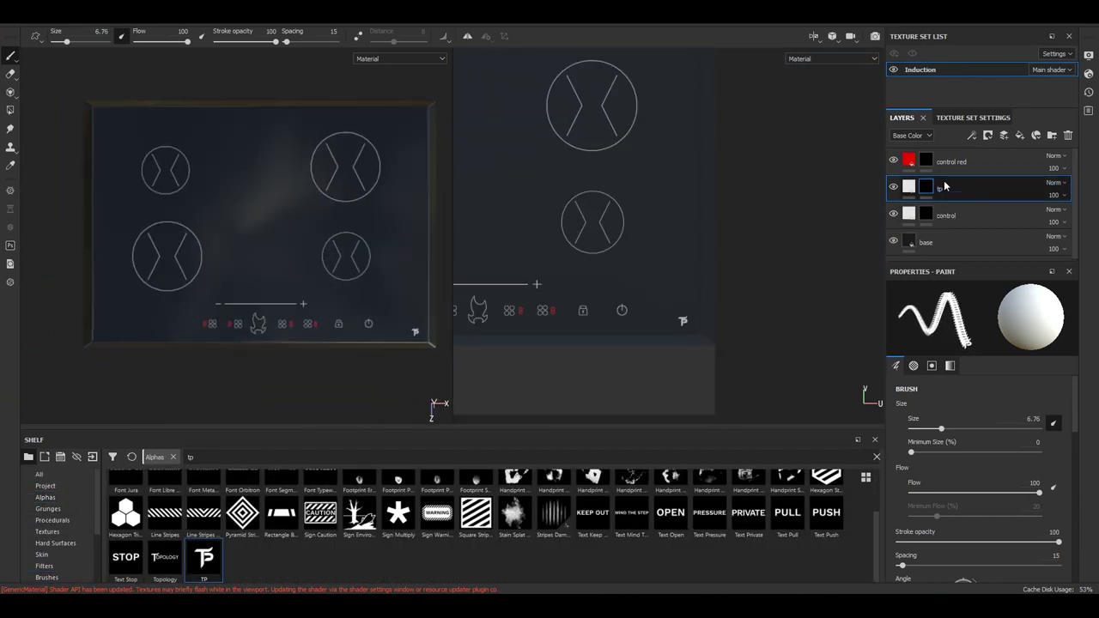
# Step: Stamp the Timer alpha on the control layer of the cooktop
pyautogui.click(956, 194)
pyautogui.moveTo(258, 215)
pyautogui.keyDown('alt'); pyautogui.mouseDown()
pyautogui.moveTo(318, 333)
pyautogui.moveTo(269, 297)
pyautogui.moveTo(284, 317)
pyautogui.mouseUp(); pyautogui.keyUp('alt')
pyautogui.click(945, 216)
pyautogui.write('timer')
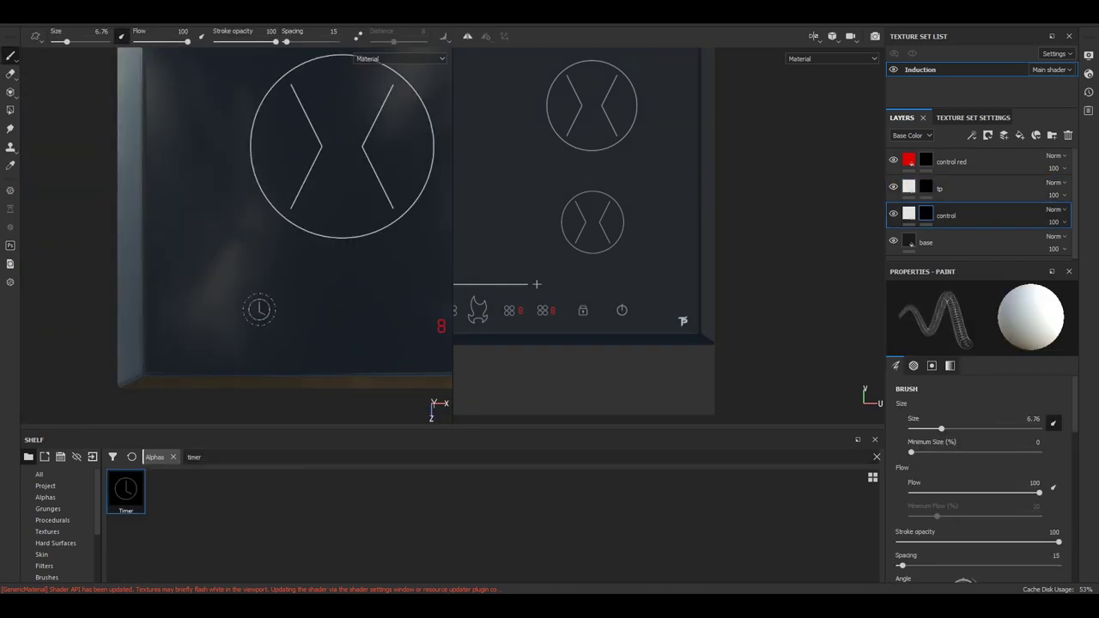
pyautogui.scroll(3, 529, 294)
pyautogui.scroll(2, 566, 303)
pyautogui.click(222, 460)
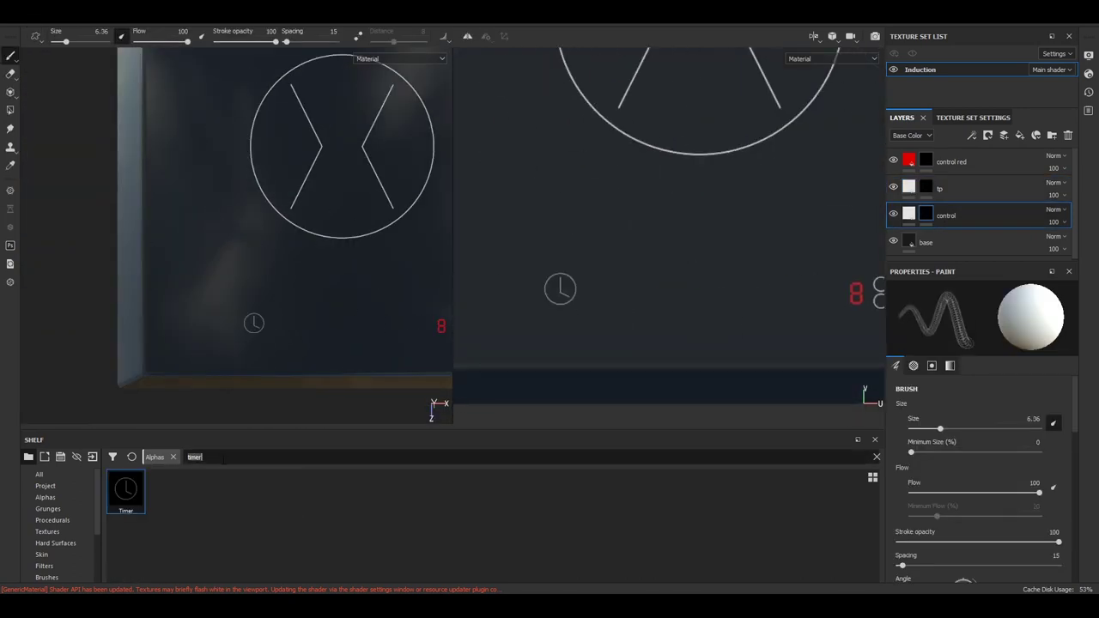
pyautogui.write('digi')
pyautogui.scroll(2, 614, 293)
pyautogui.press('f')
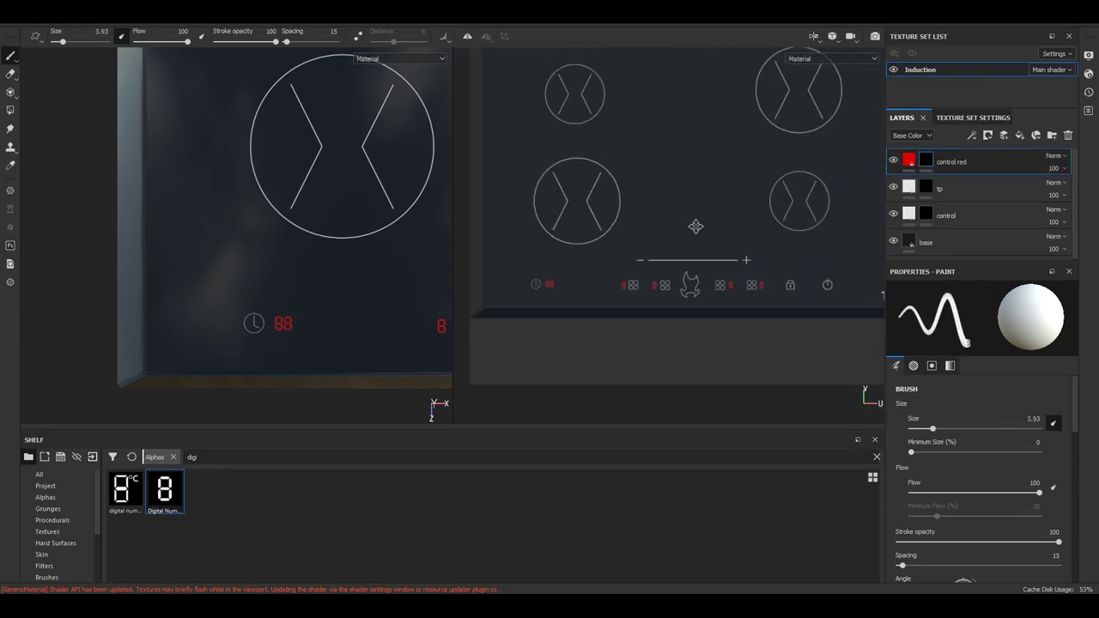
# Step: Recolour the tp, control and control red fills to subdued grey and red, adjusting roughness
pyautogui.click(908, 160)
pyautogui.click(973, 117)
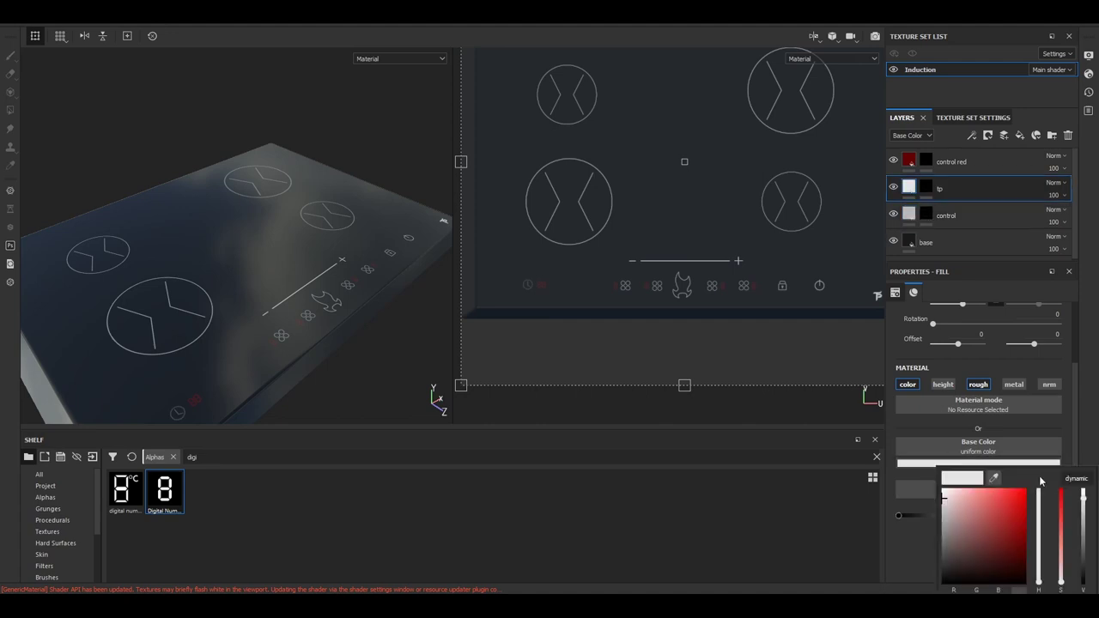
pyautogui.keyDown('alt'); pyautogui.moveTo(383, 273); pyautogui.dragTo(260, 253); pyautogui.keyUp('alt')
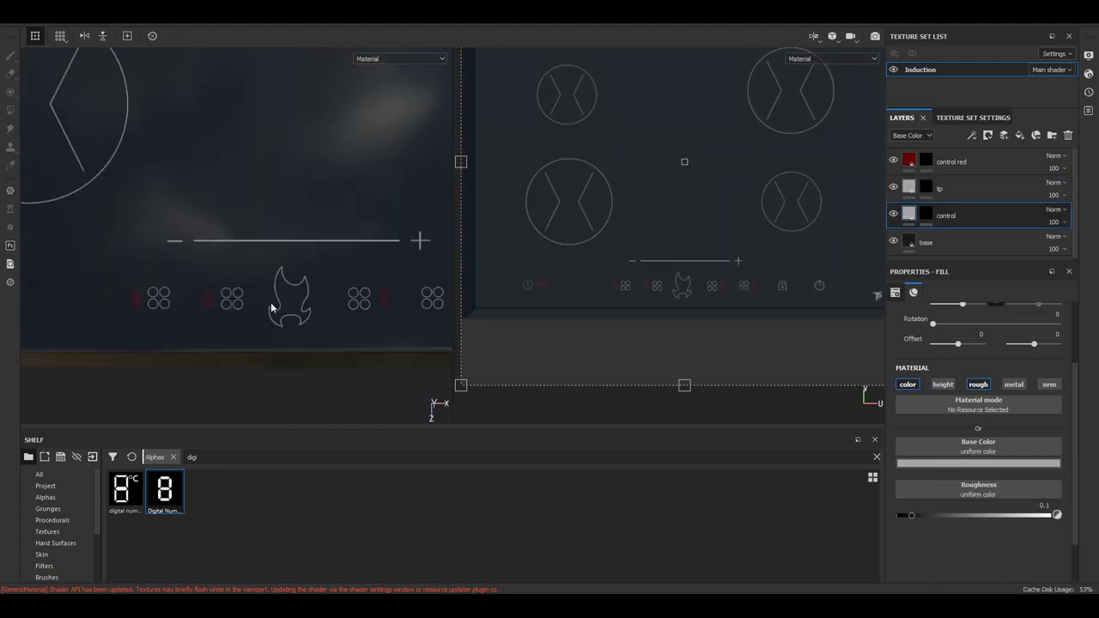
pyautogui.press('1')
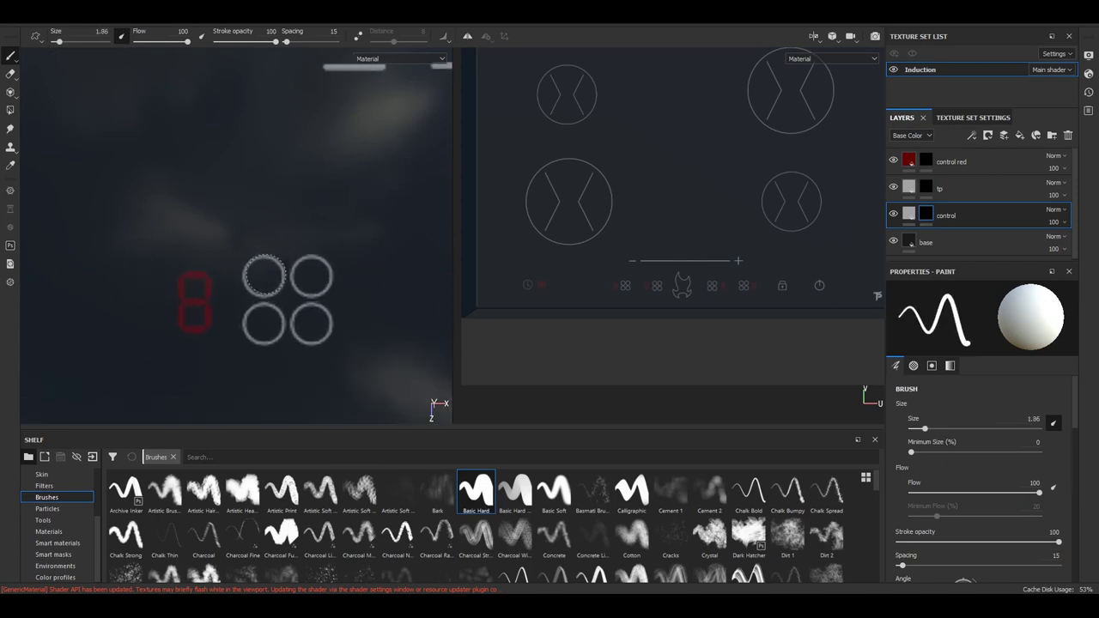
pyautogui.keyDown('alt'); pyautogui.moveTo(304, 268); pyautogui.dragTo(287, 315); pyautogui.keyUp('alt')
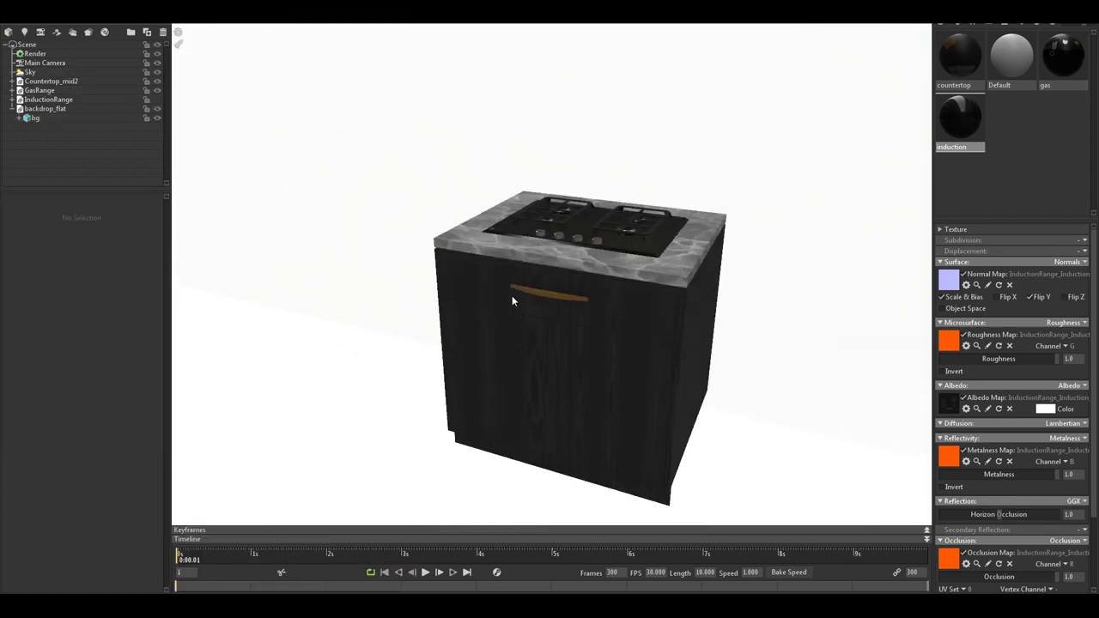
# Step: Reframe the Main Camera, enable GI and AO with 4x occlusion detail and GI brightness 0.134
pyautogui.click(45, 63)
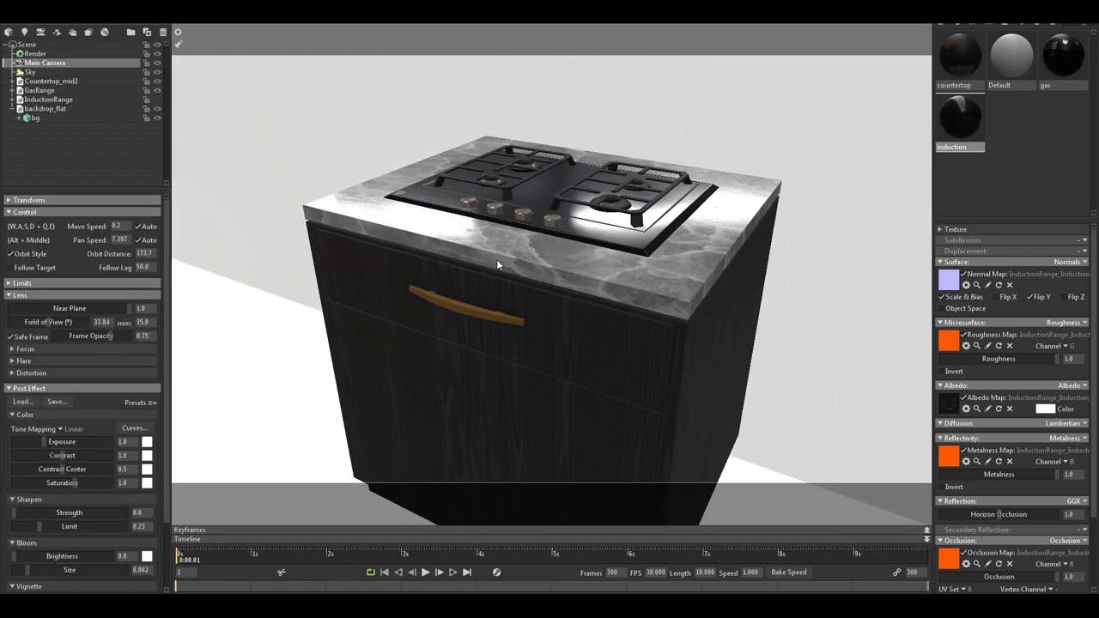
pyautogui.moveTo(496, 260)
pyautogui.mouseDown()
pyautogui.moveTo(457, 285)
pyautogui.moveTo(497, 251)
pyautogui.mouseUp()
pyautogui.click(34, 53)
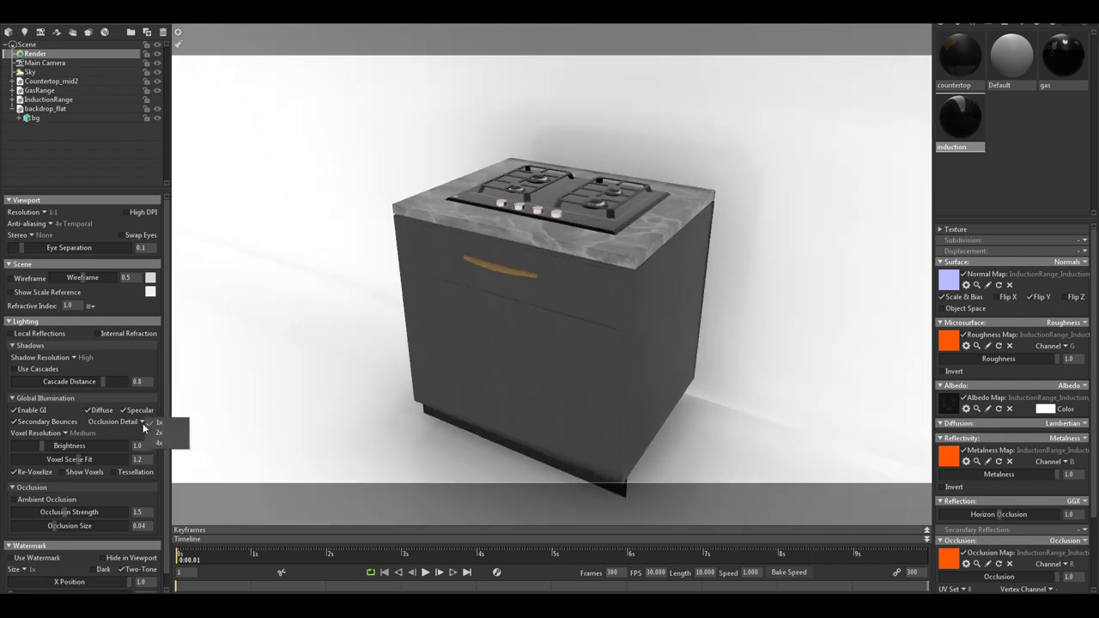
pyautogui.click(159, 443)
pyautogui.moveTo(42, 446); pyautogui.dragTo(24, 447)
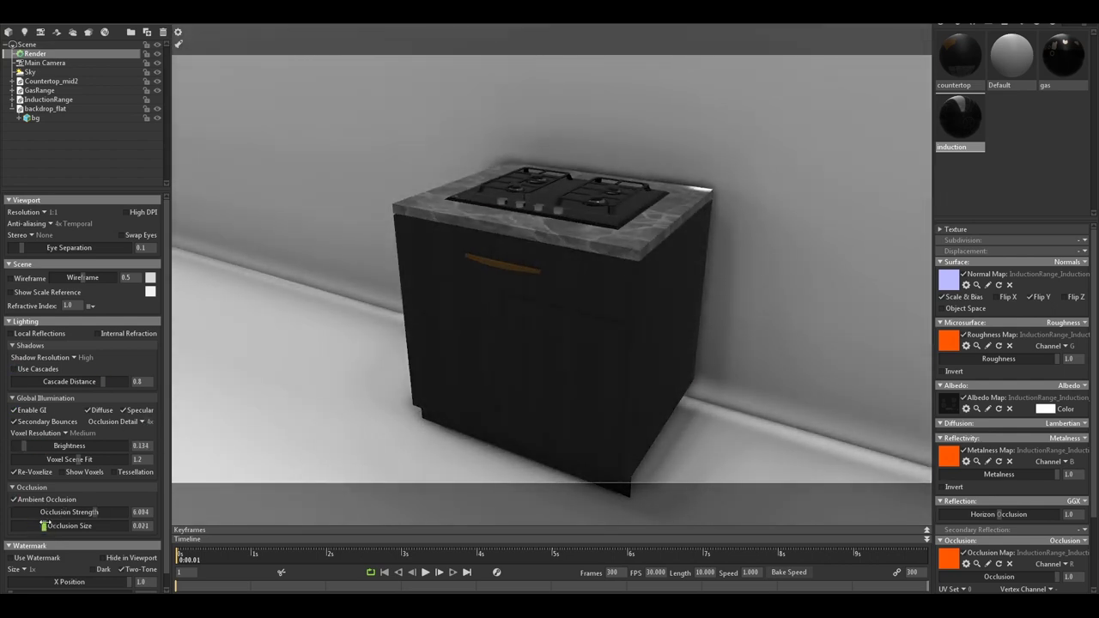
pyautogui.moveTo(392, 311)
pyautogui.mouseDown()
pyautogui.moveTo(620, 280)
pyautogui.moveTo(405, 245)
pyautogui.moveTo(388, 324)
pyautogui.moveTo(453, 361)
pyautogui.moveTo(469, 302)
pyautogui.mouseUp()
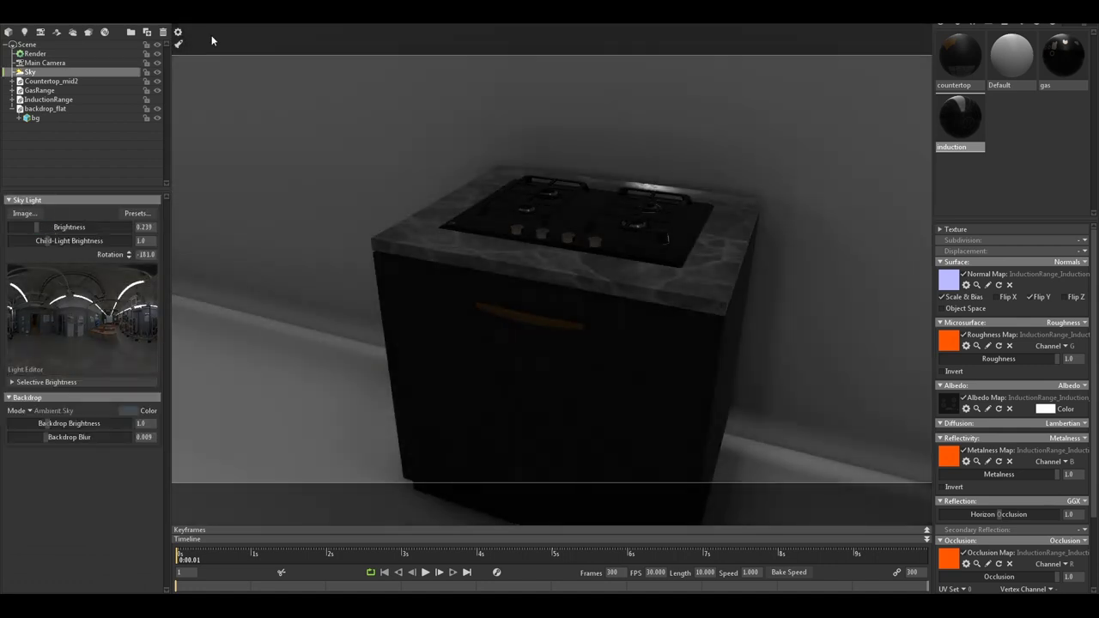
# Step: Dim the Sky to 0.239, select the bg backdrop, and add a new omni light
pyautogui.click(71, 74)
pyautogui.click(35, 128)
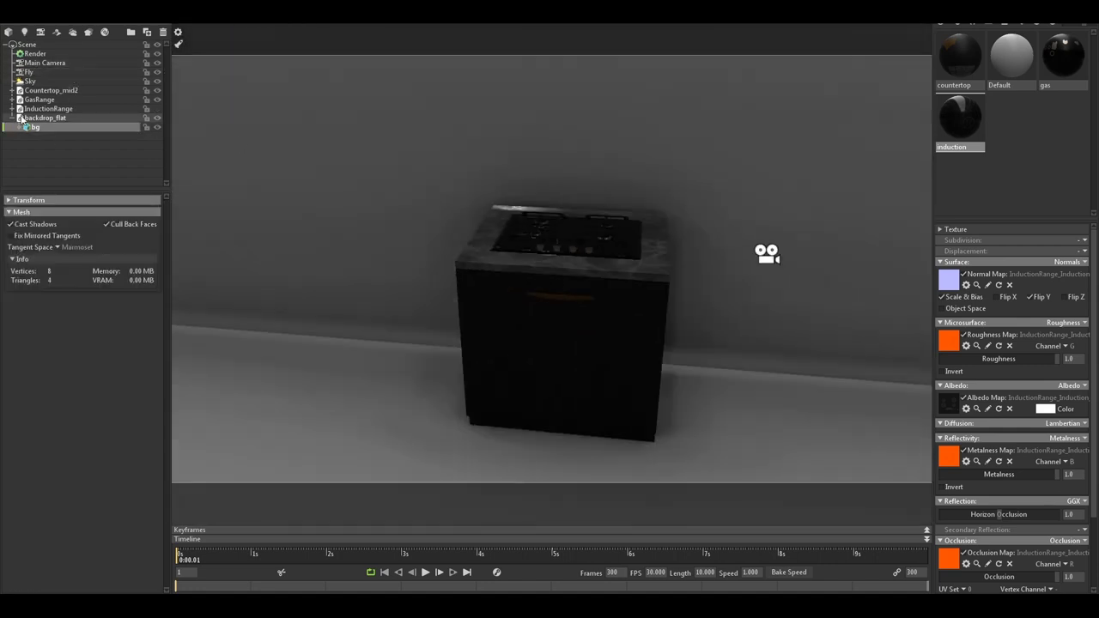
pyautogui.moveTo(360, 101); pyautogui.dragTo(370, 269)
pyautogui.click(24, 32)
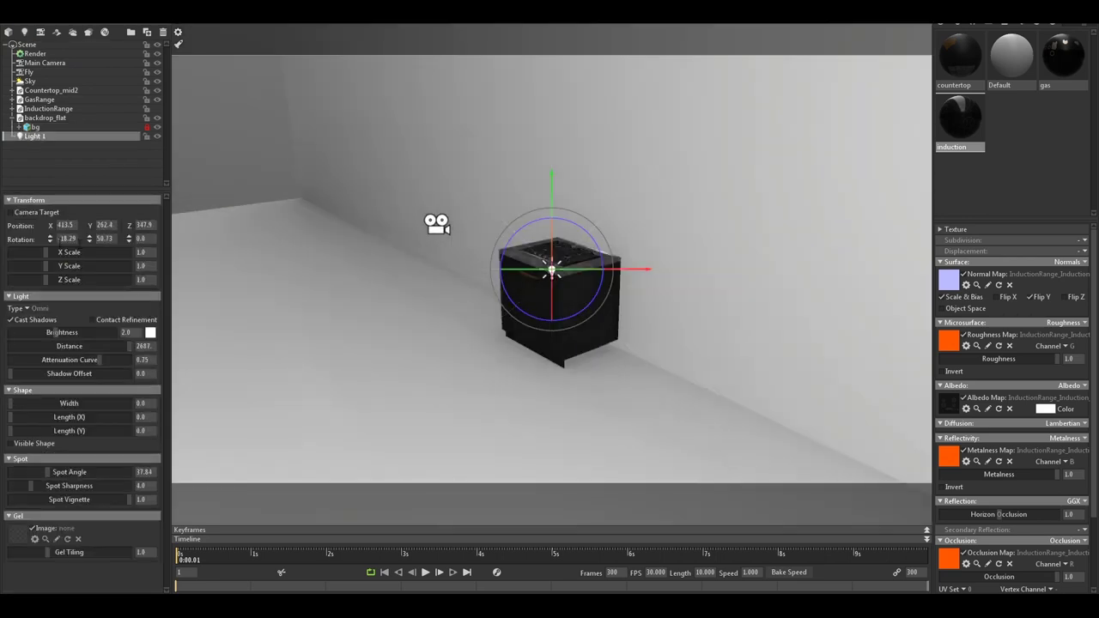
# Step: Set Light 1 to width 84.5, brightness 4.0, add a 0.458 copy, and raise GI brightness
pyautogui.moveTo(551, 269); pyautogui.dragTo(614, 290)
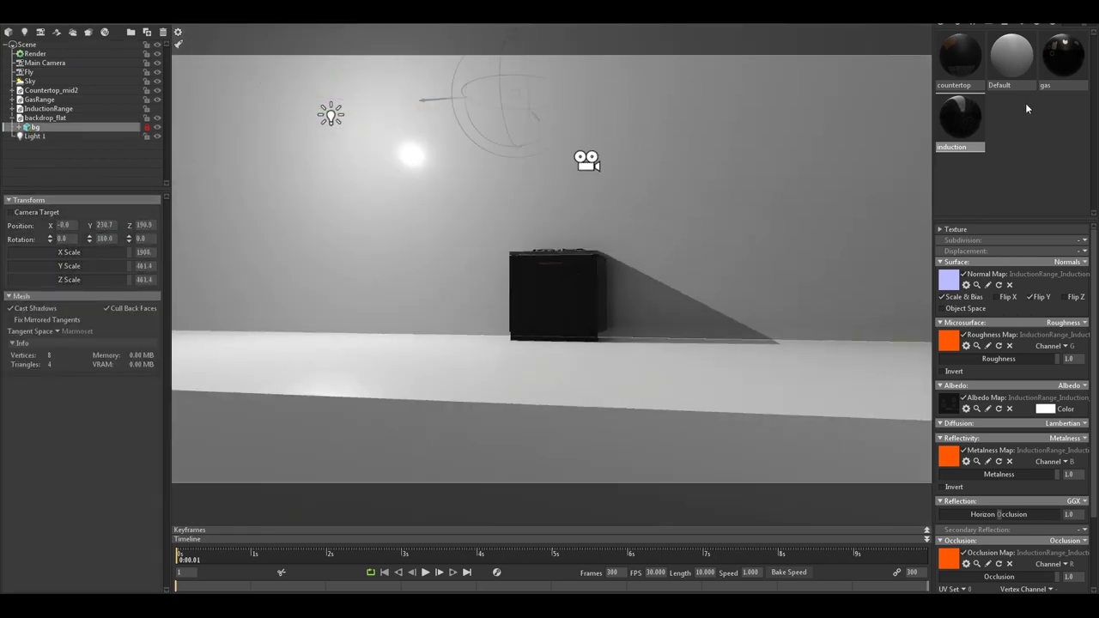
pyautogui.click(300, 112)
pyautogui.moveTo(392, 187); pyautogui.dragTo(394, 255)
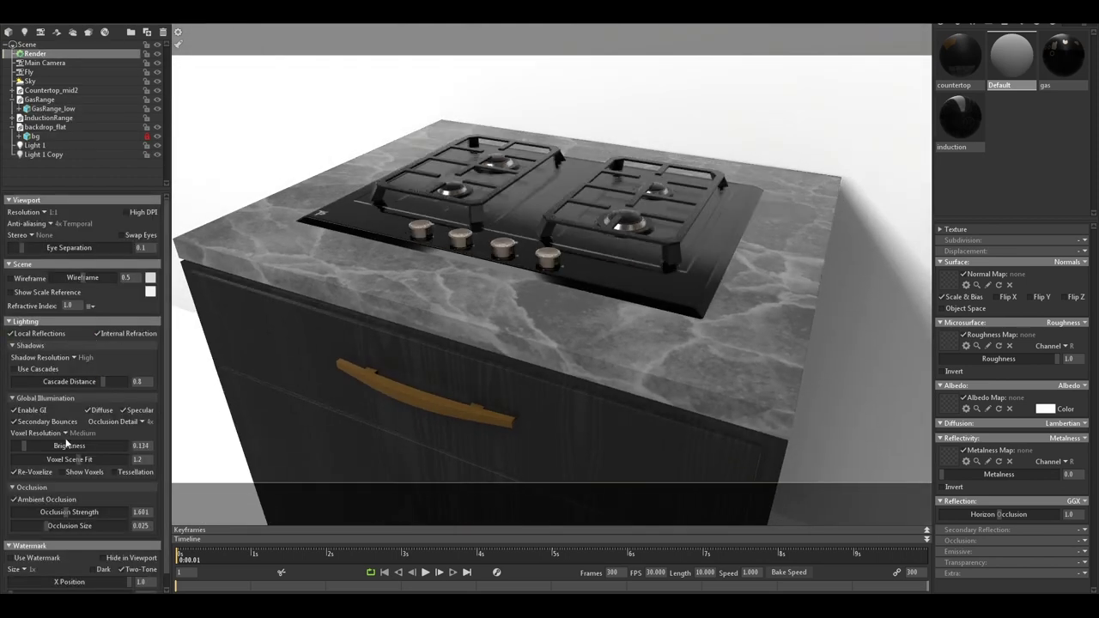
pyautogui.moveTo(23, 446); pyautogui.dragTo(27, 446)
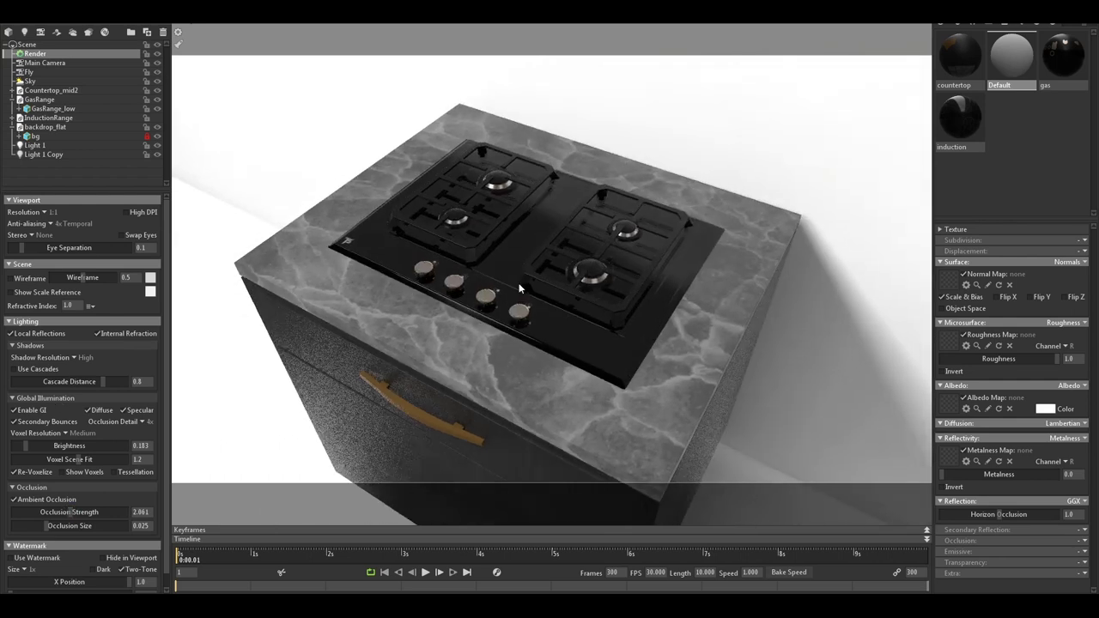